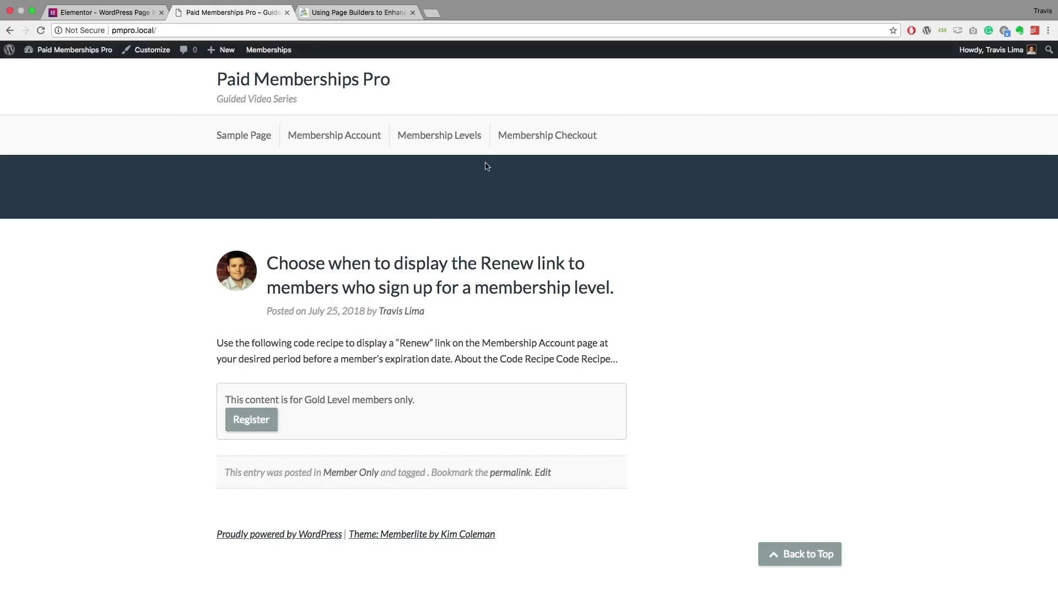
View the Membership Levels page (Gold $20/month, Bronze free), glance at the Elementor tab, and return.
left_click(459, 137)
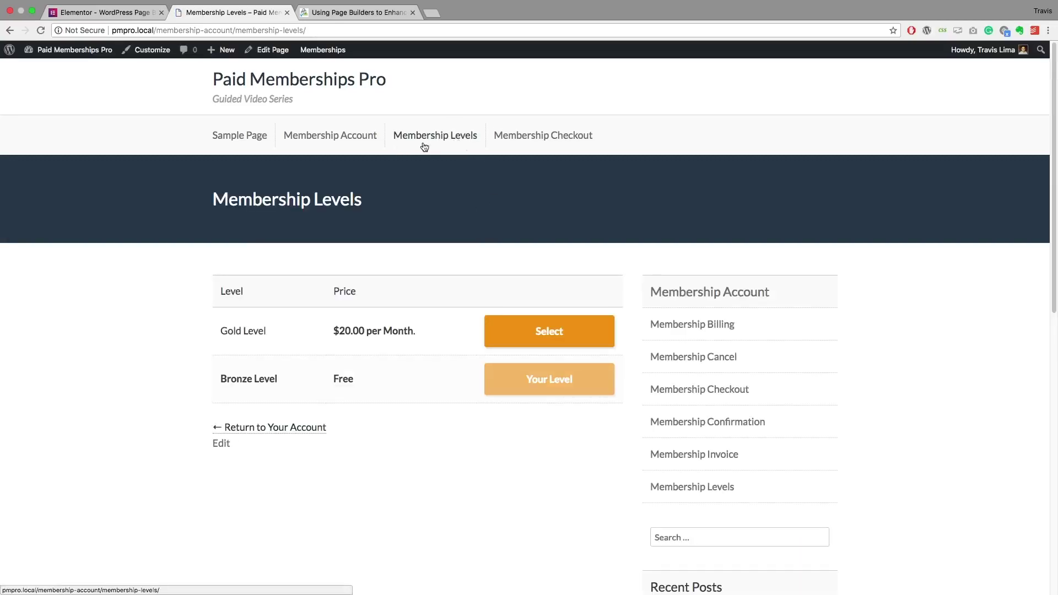
left_click(104, 13)
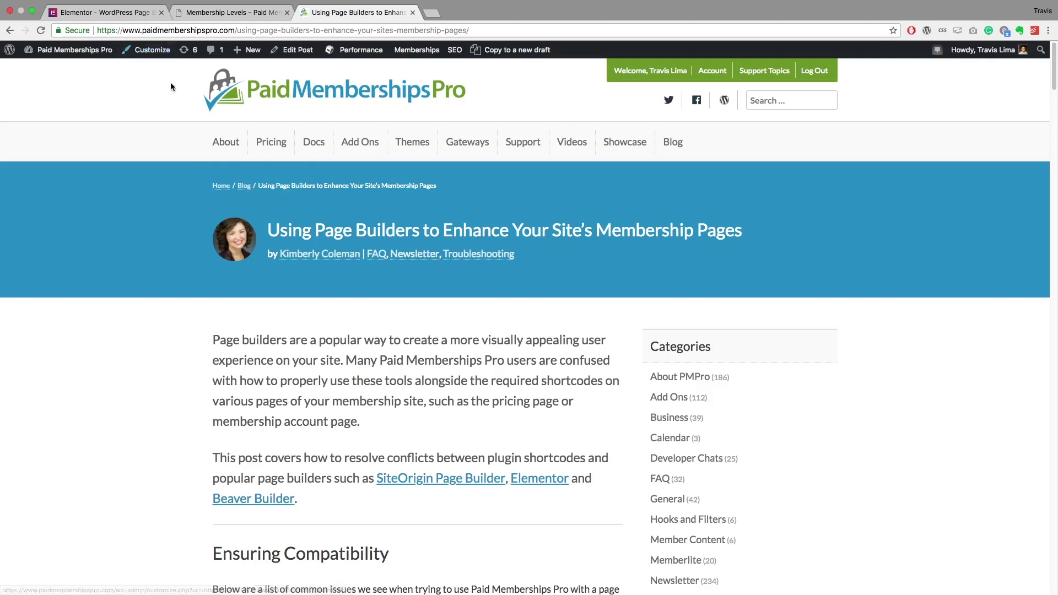
left_click(202, 12)
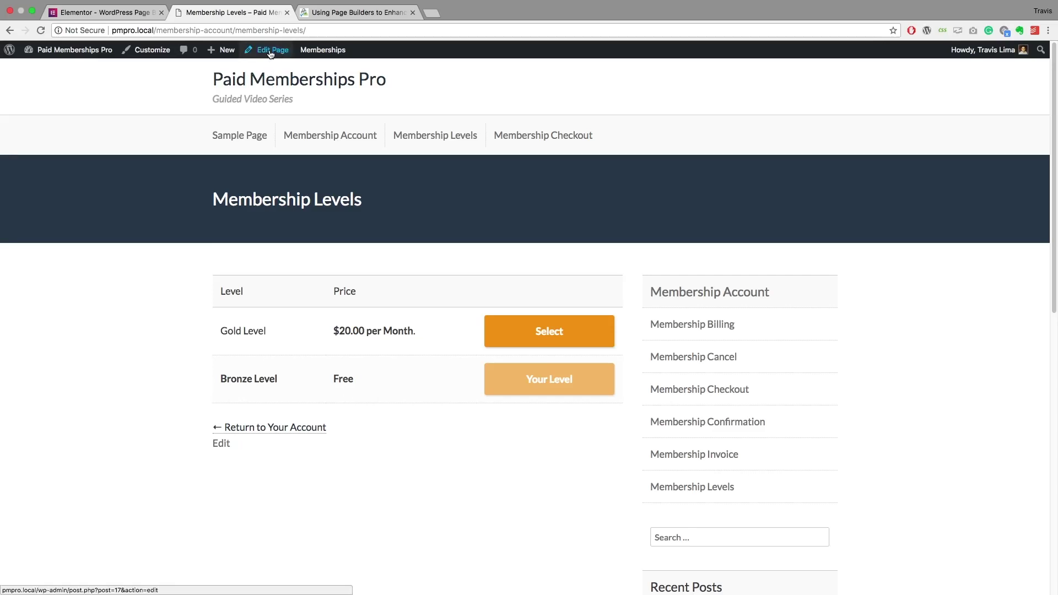
Create a new page titled 'My Level Page' and launch it in the Elementor builder.
mouse_move(222, 49)
left_click(223, 102)
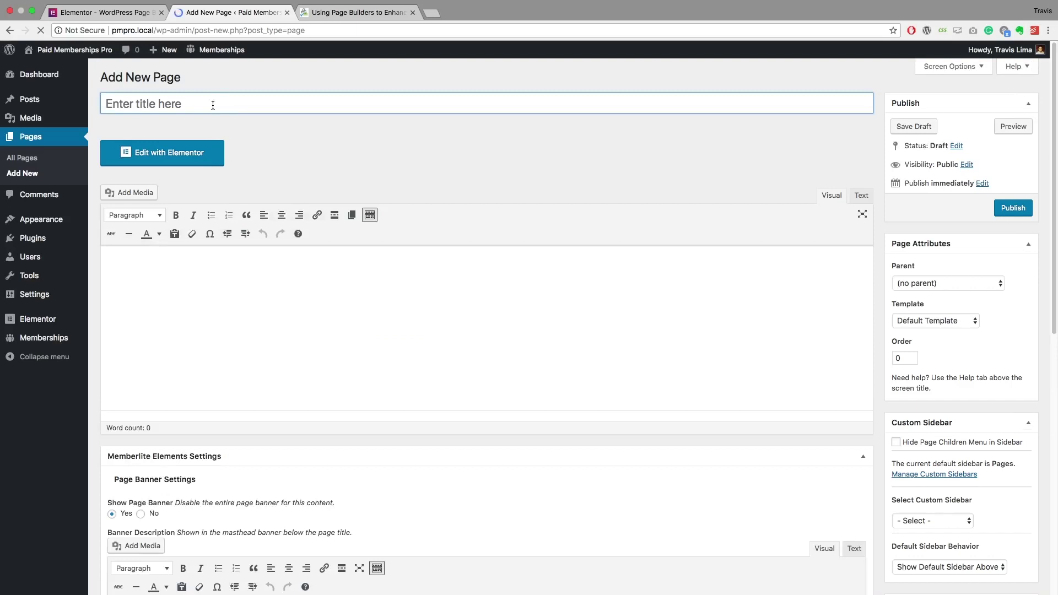
type("My Le")
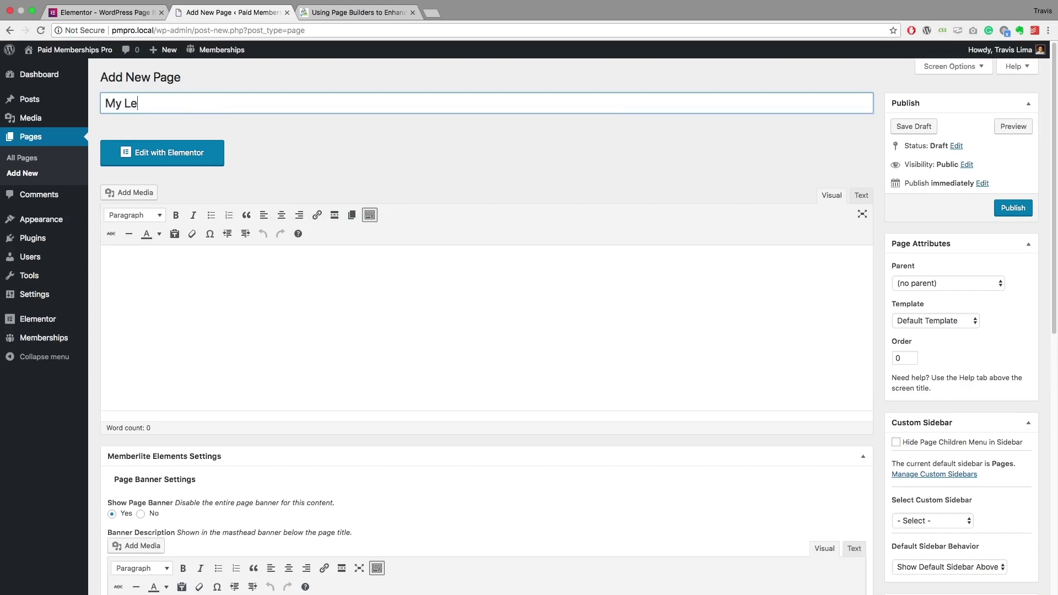
type(" Page")
left_click(174, 157)
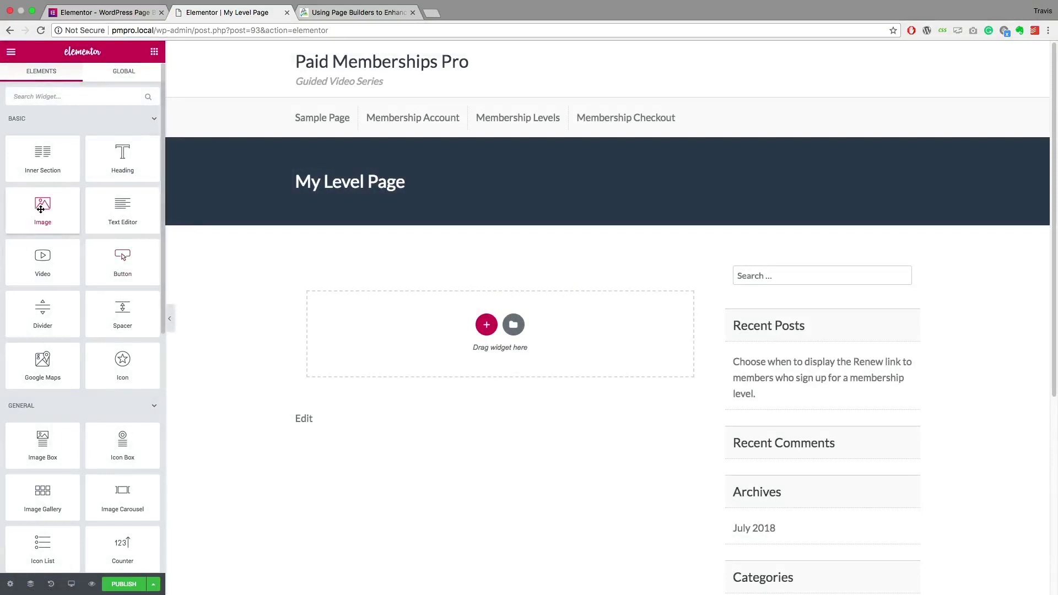
Add an Image widget showing the Paid Memberships Pro screenshot from the Media Library.
left_click_drag(40, 209, 438, 323)
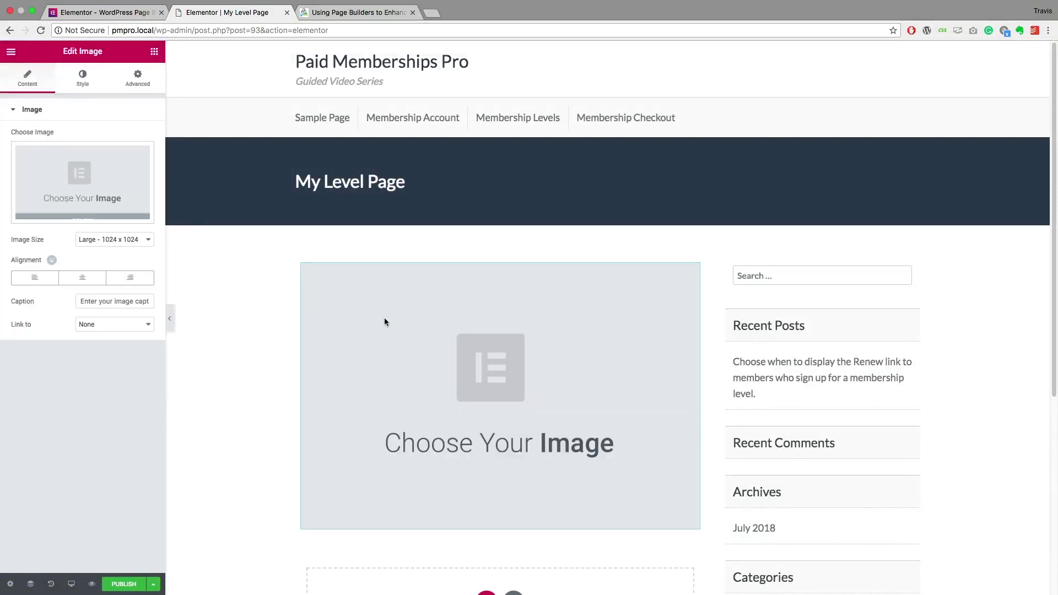
left_click(83, 188)
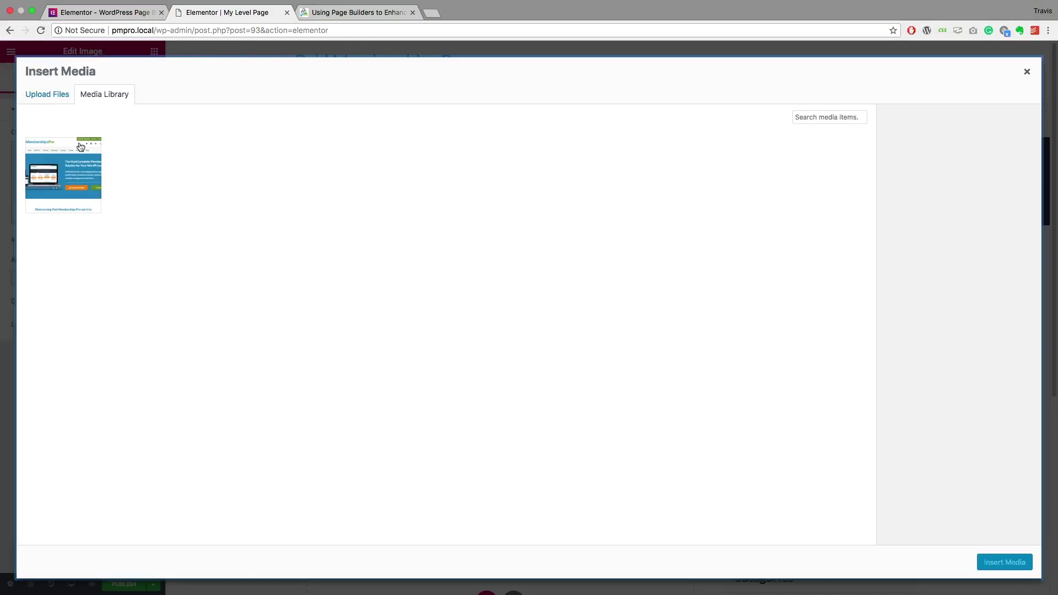
left_click(69, 179)
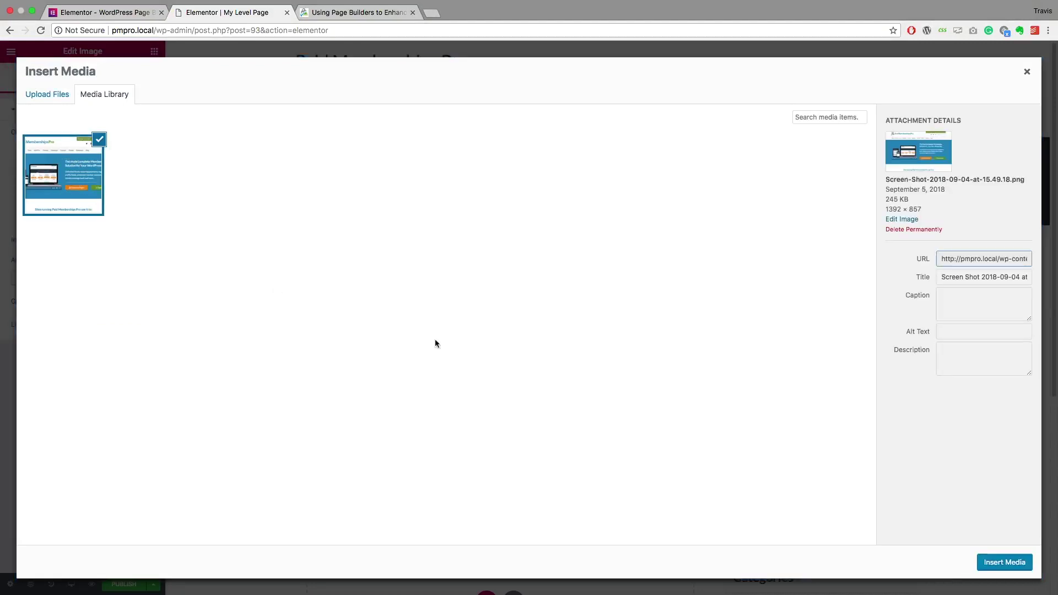
left_click(1001, 563)
scroll(416, 397, "down", 3)
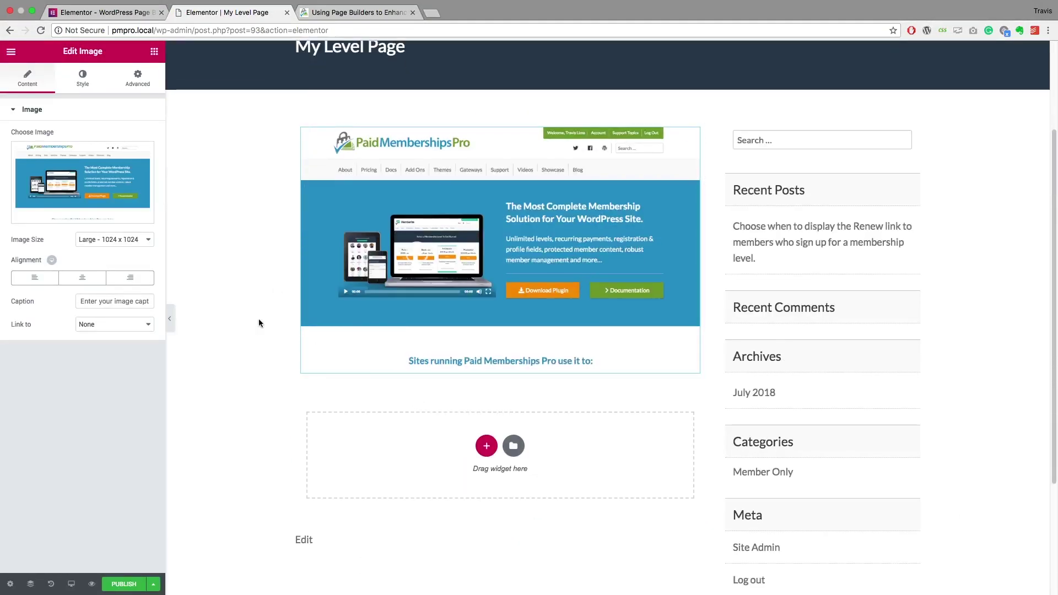
Add a two-column Inner Section beneath the screenshot image.
left_click(11, 51)
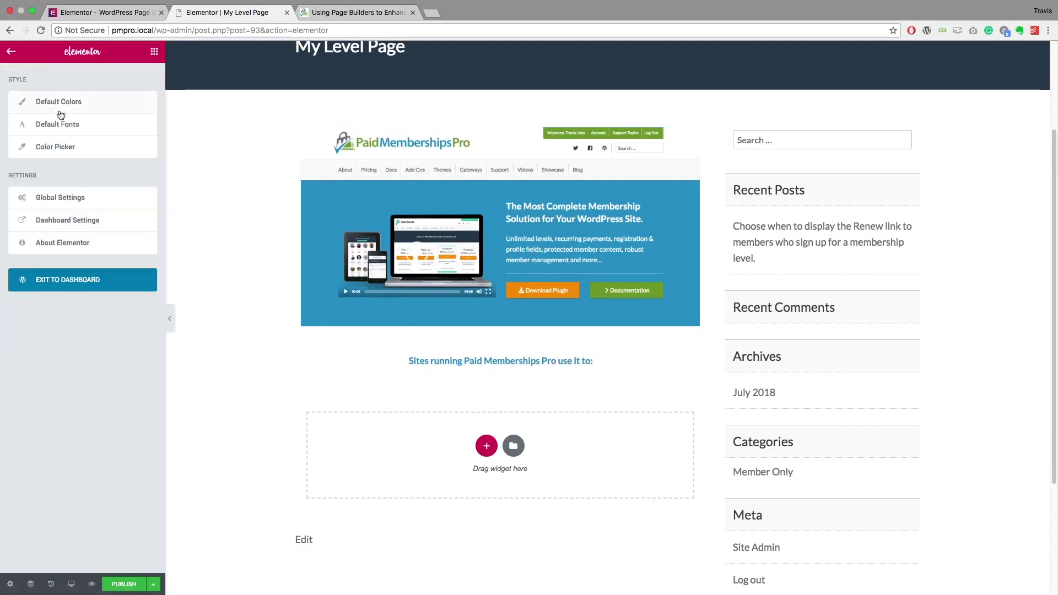
left_click(10, 51)
left_click_drag(42, 158, 486, 451)
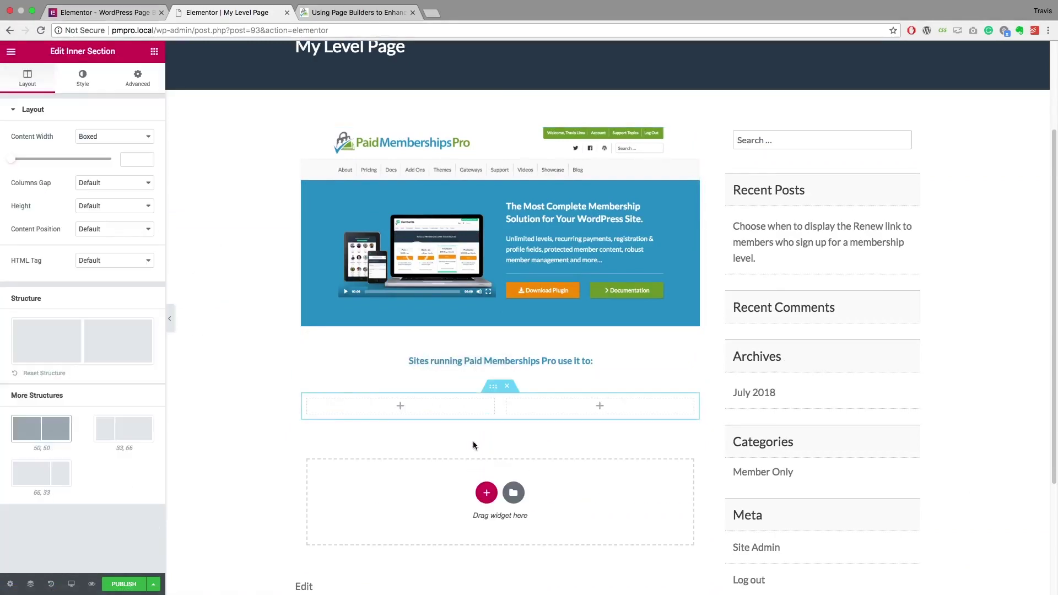
Add a heading reading BRONZE LEVEL in the left column.
left_click(401, 408)
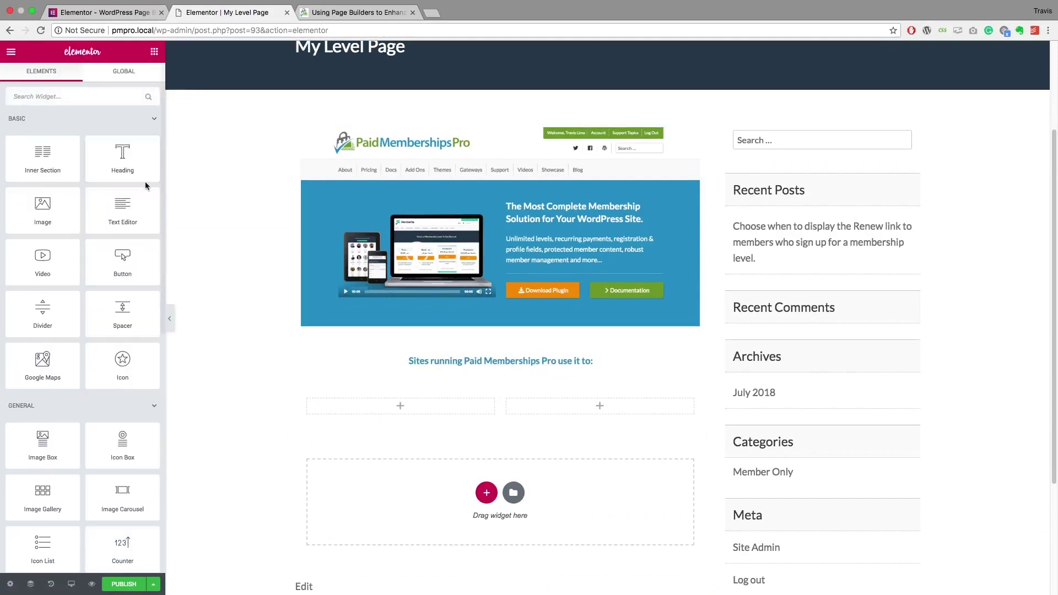
left_click_drag(132, 152, 418, 411)
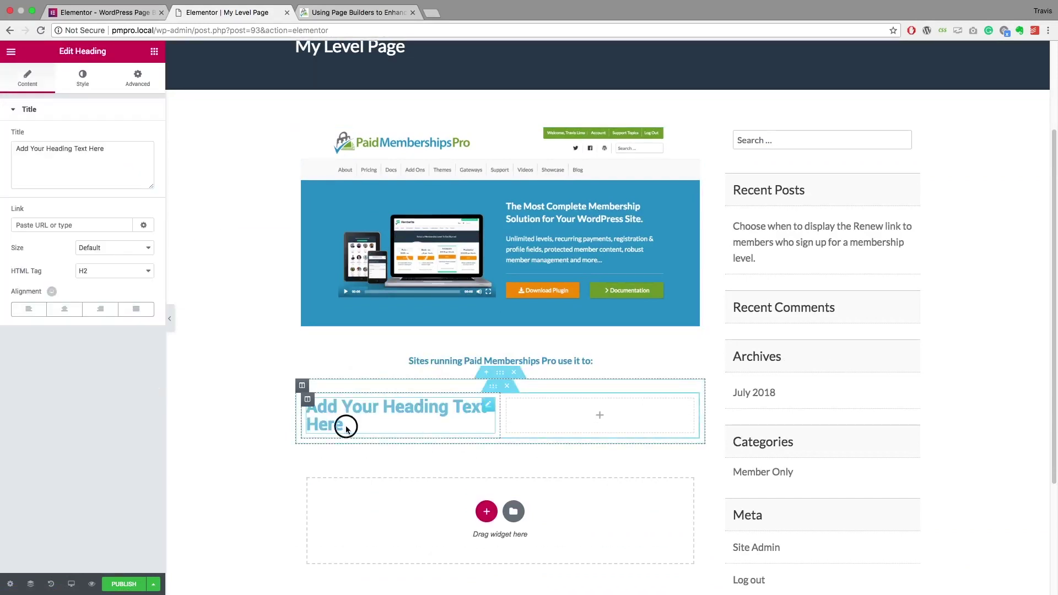
left_click_drag(342, 427, 302, 403)
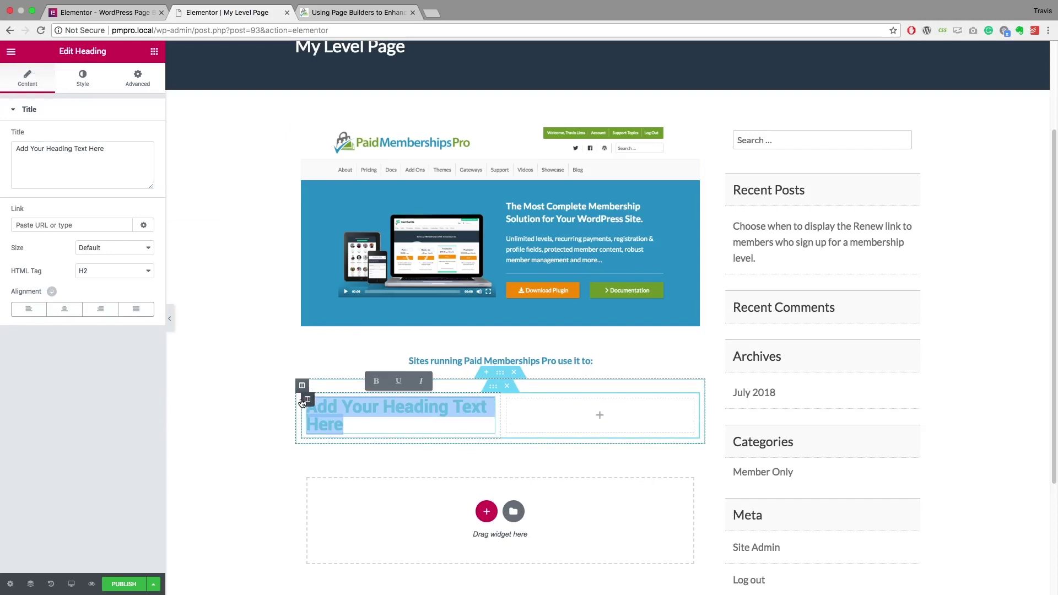
type("BRON")
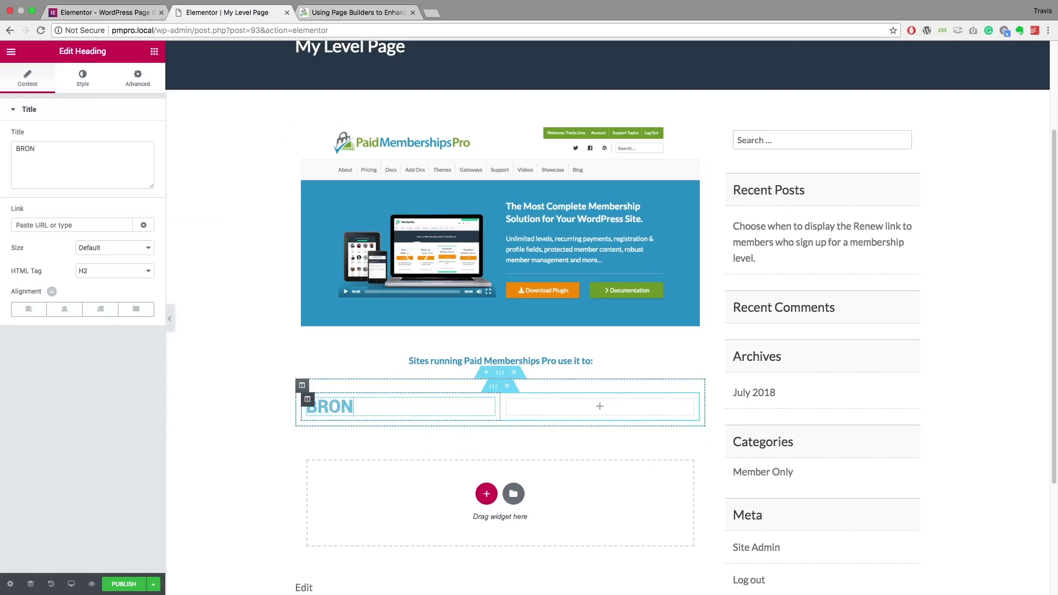
type("ZE LEVEL")
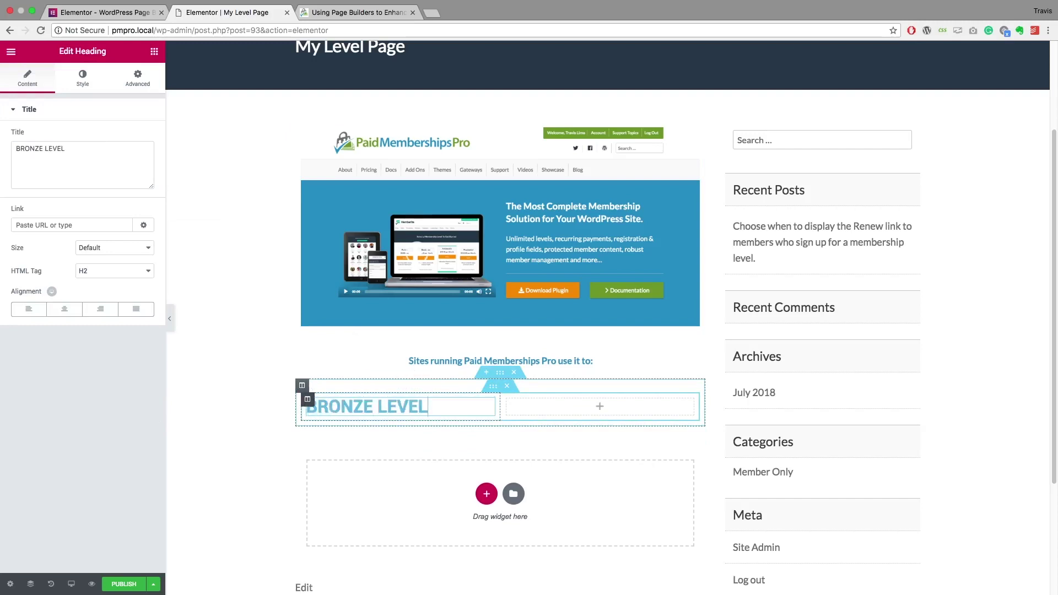
Duplicate the heading into the right column and reword it to GOLD LEVEL.
right_click(499, 407)
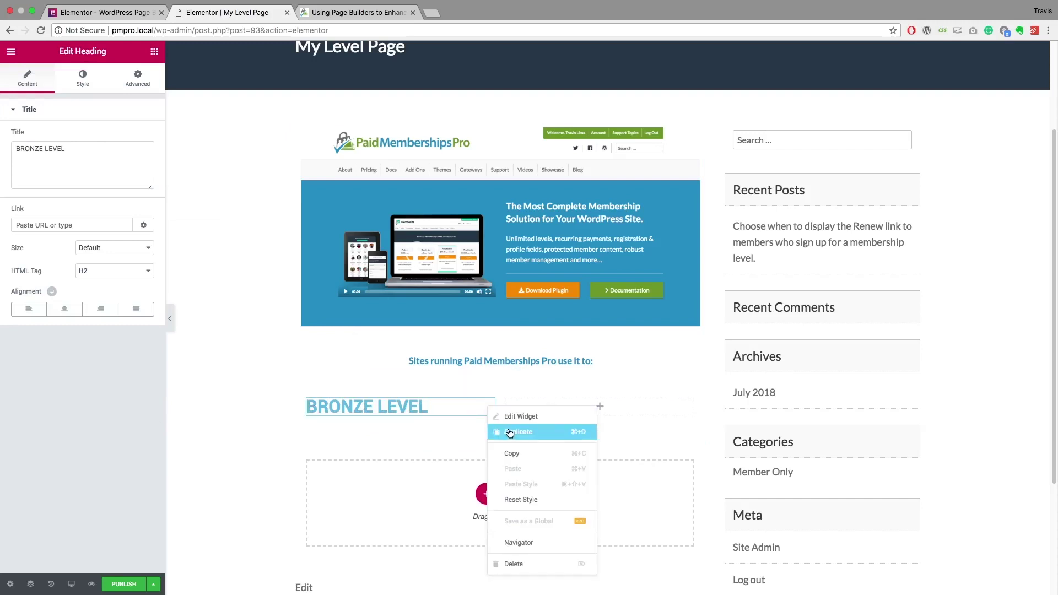
left_click(510, 431)
left_click_drag(488, 434, 605, 411)
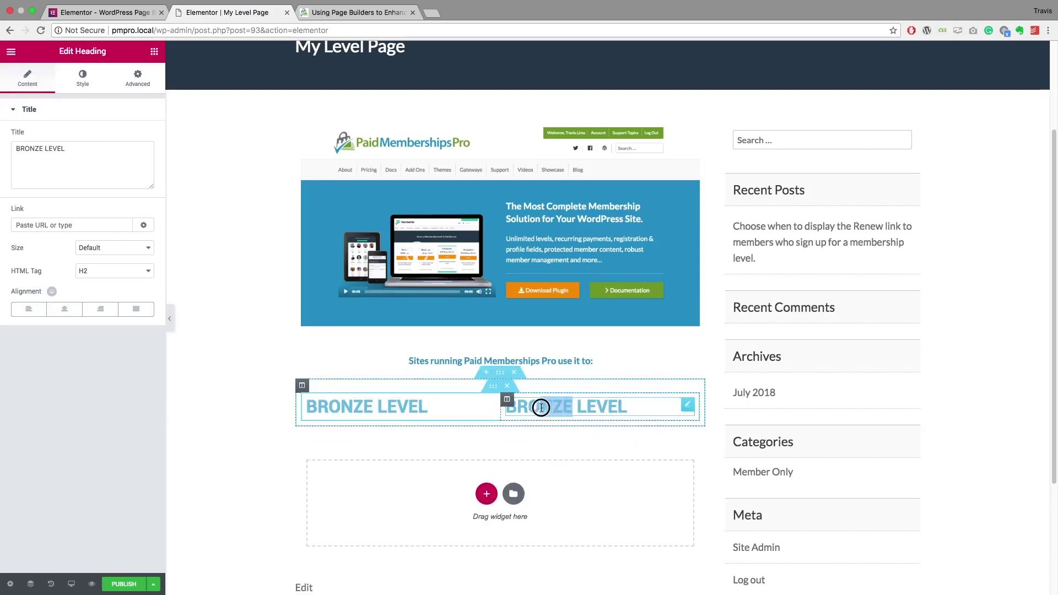
left_click(511, 409)
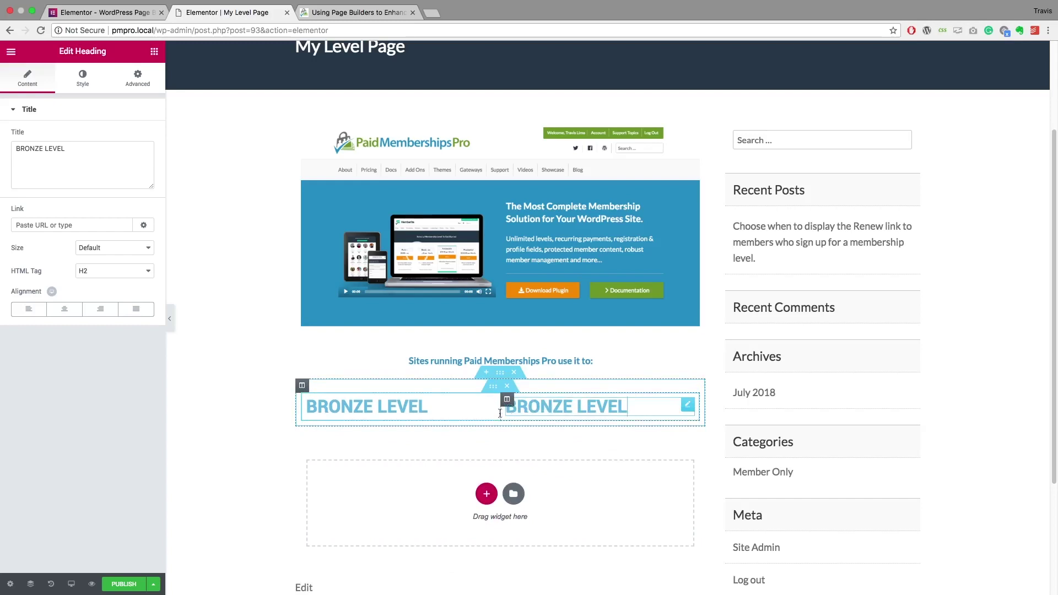
left_click_drag(43, 149, 16, 147)
type("GOLD")
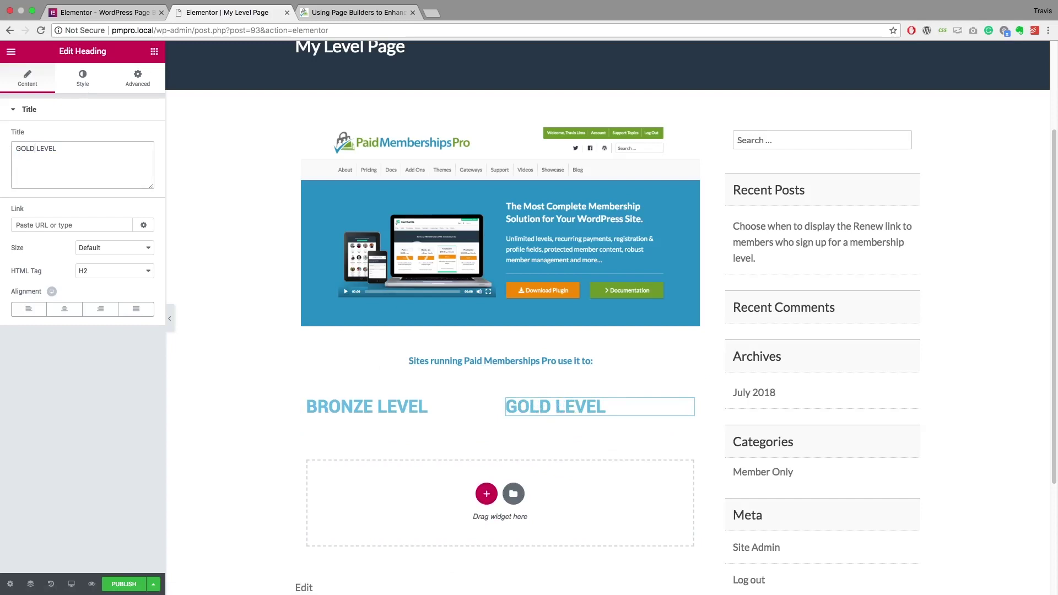
Colour the BRONZE LEVEL heading a reddish dark-orange bronze tone.
left_click(380, 417)
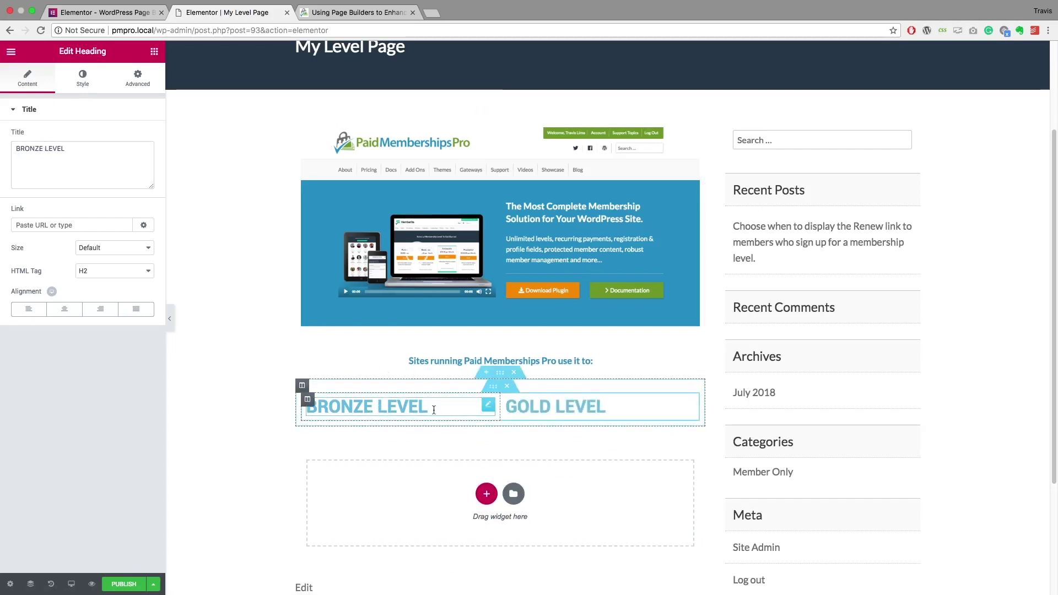
left_click_drag(428, 408, 306, 407)
left_click(81, 76)
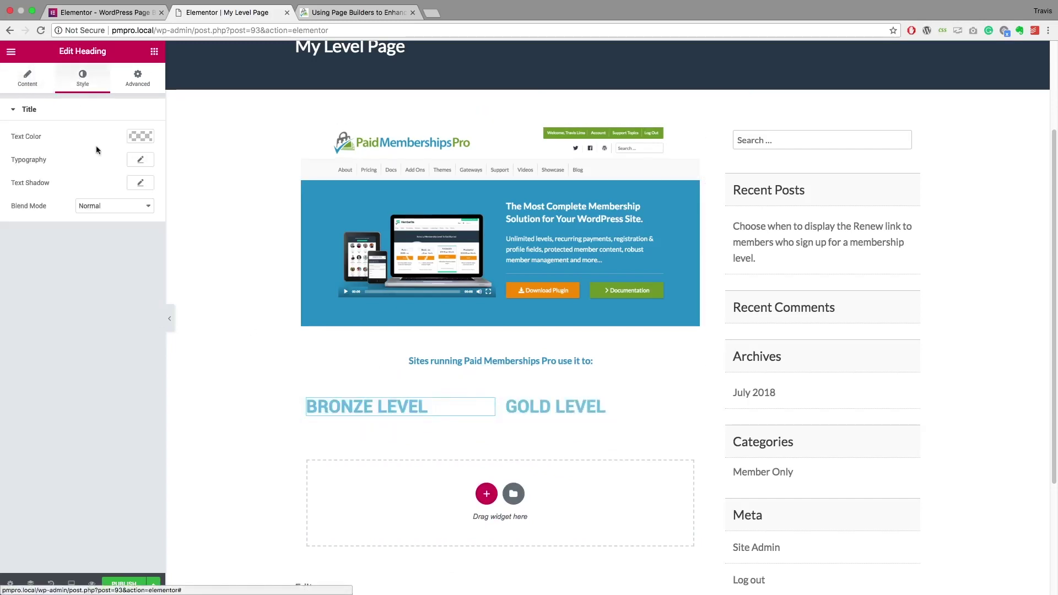
left_click(145, 139)
left_click(58, 267)
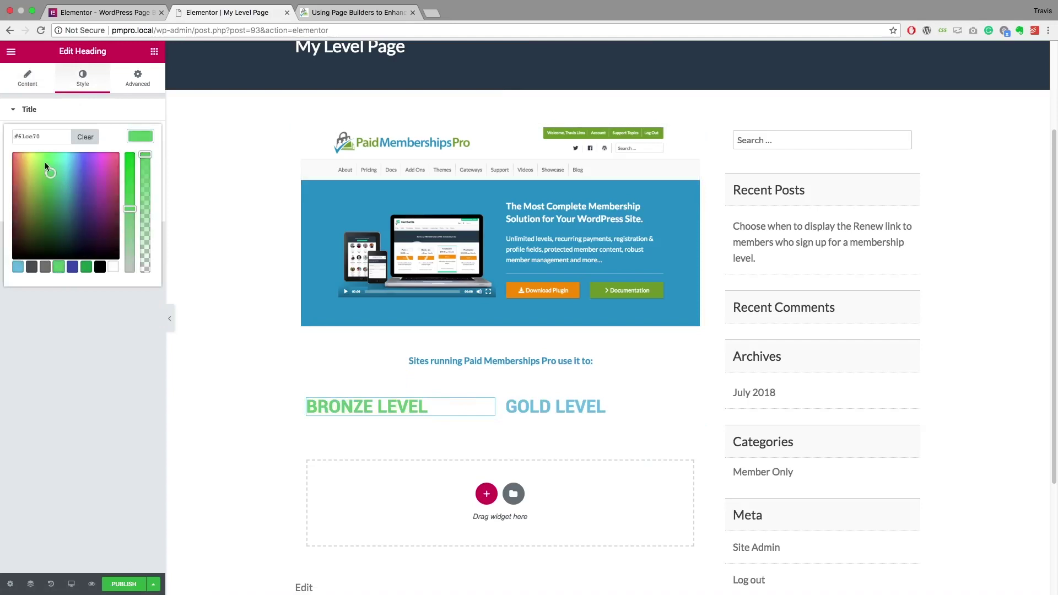
mouse_move(45, 163)
left_mouse_down()
mouse_move(7, 149)
mouse_move(19, 169)
left_mouse_up()
left_click_drag(130, 209, 130, 156)
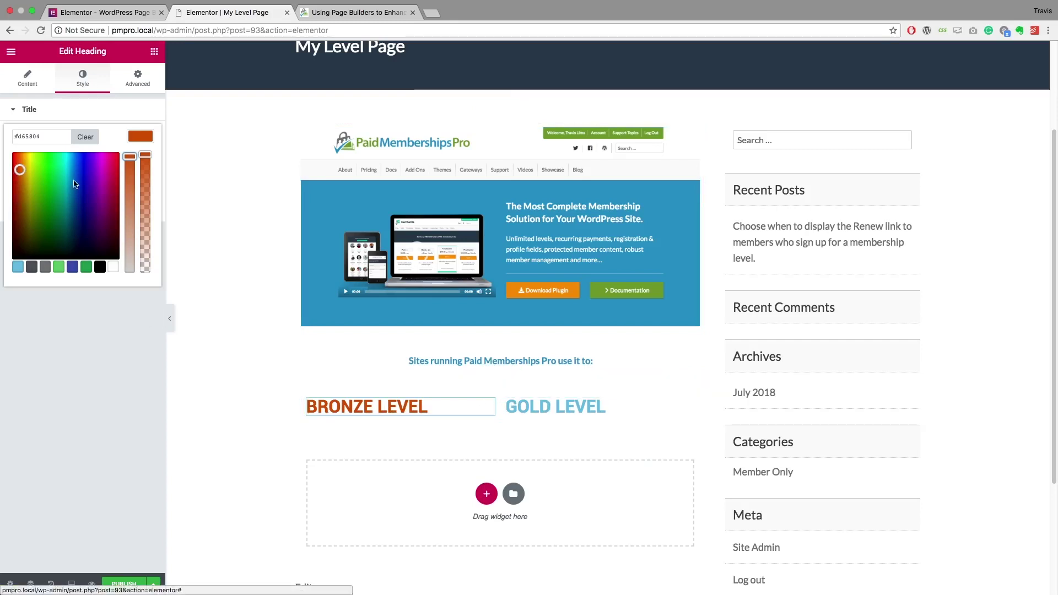
mouse_move(22, 170)
left_mouse_down()
mouse_move(16, 161)
mouse_move(23, 170)
left_mouse_up()
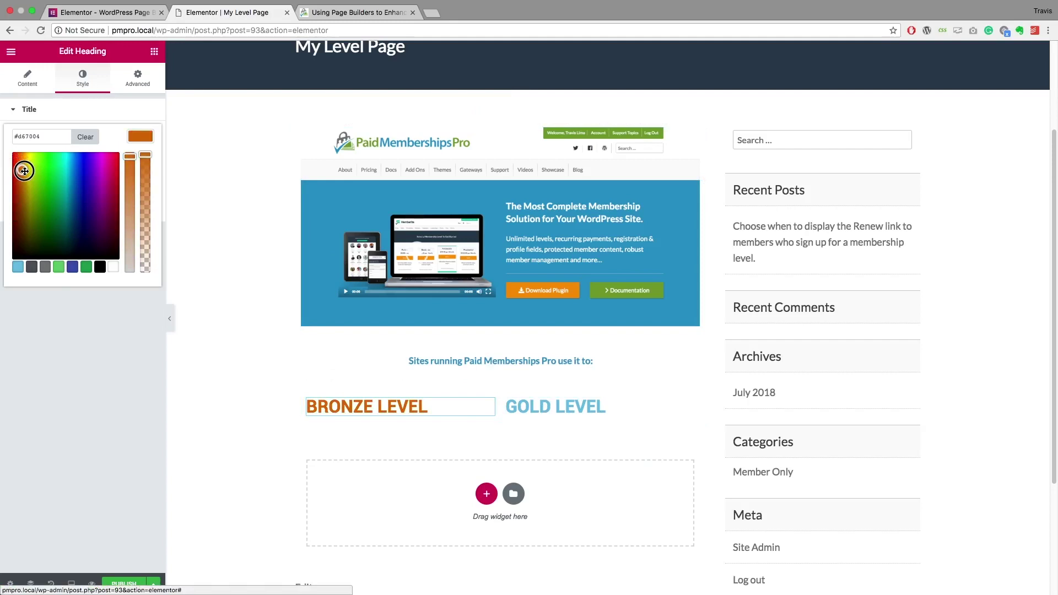
Colour the GOLD LEVEL heading a rich golden yellow (#e8b100).
left_click(545, 411)
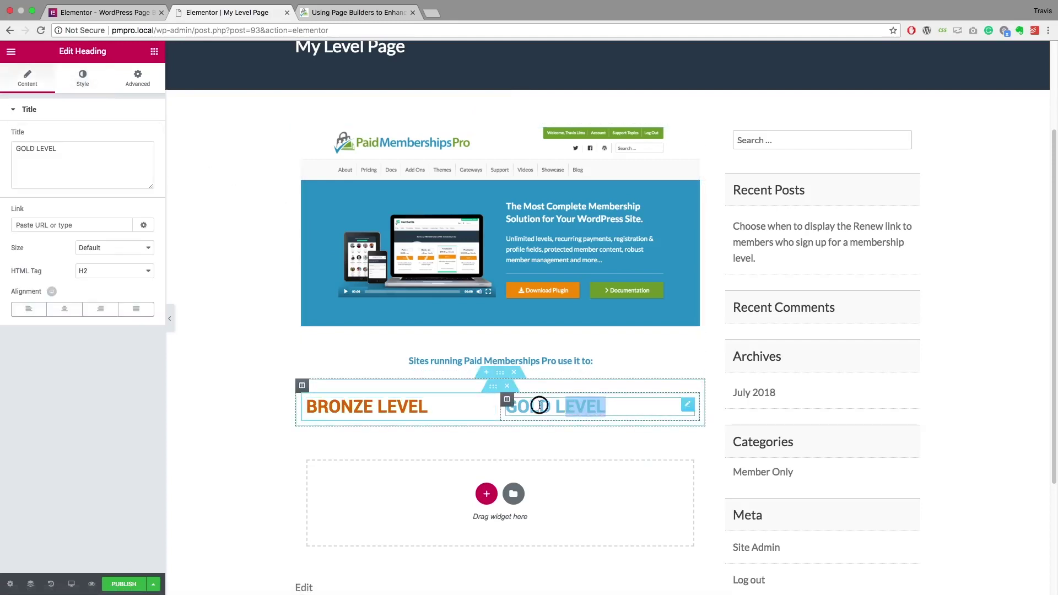
left_click_drag(607, 408, 507, 407)
left_click(82, 79)
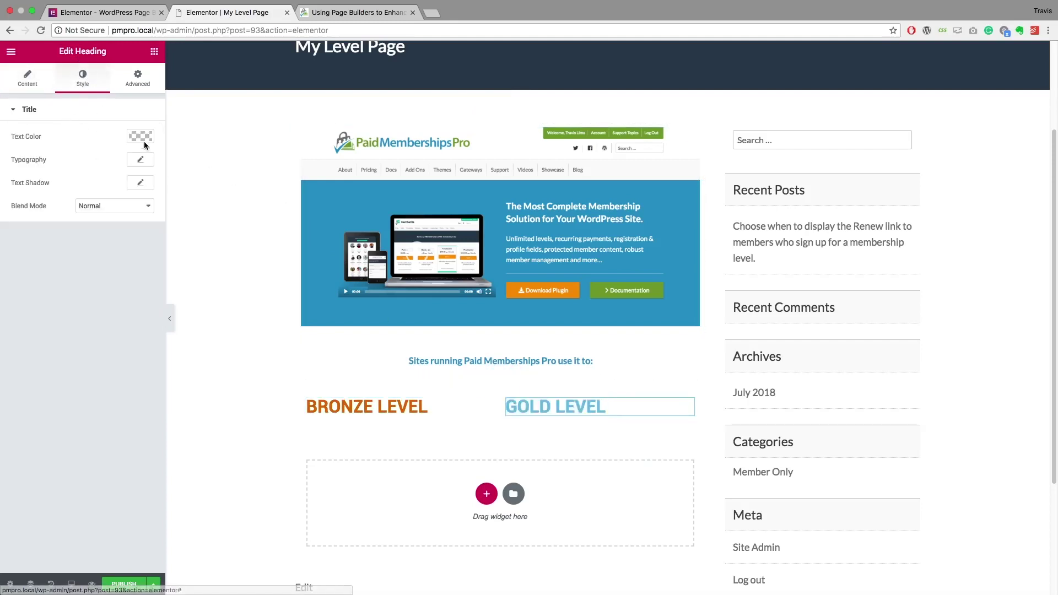
left_click(140, 138)
left_click_drag(59, 173, 26, 163)
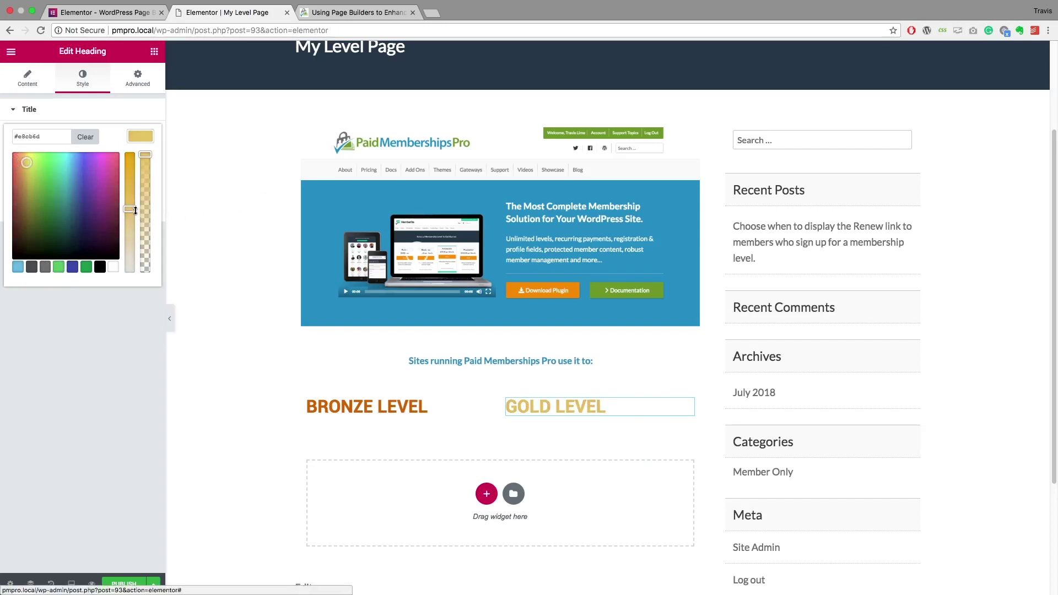
left_click_drag(135, 210, 126, 142)
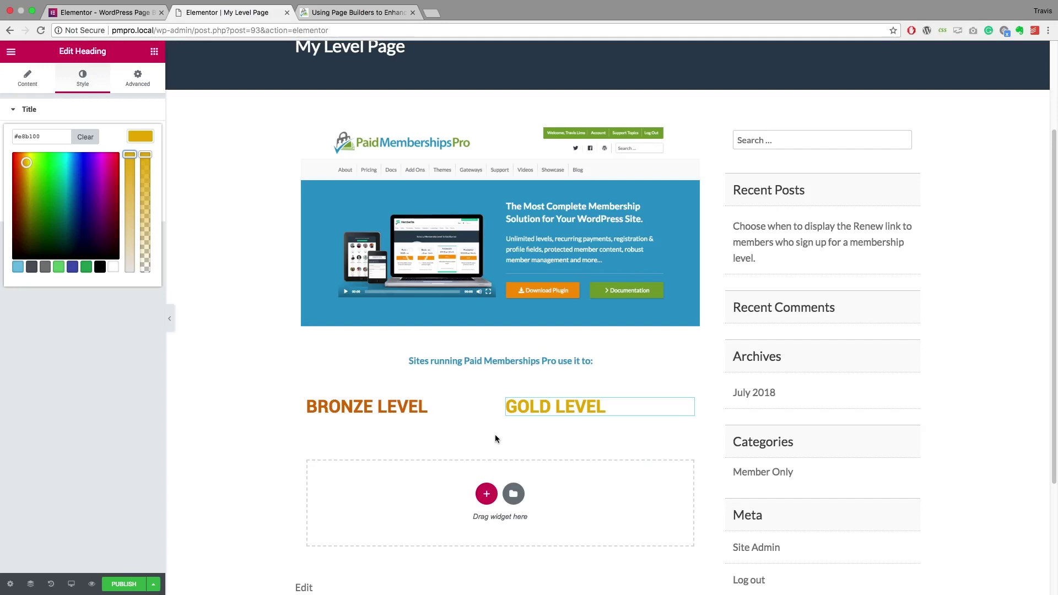
scroll(487, 442, "down", 2)
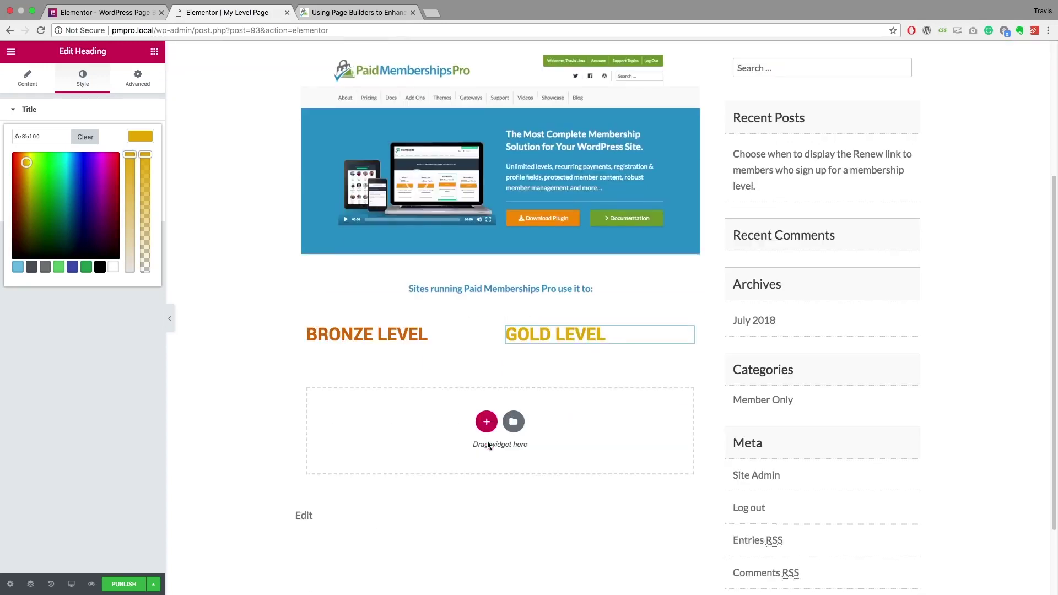
scroll(503, 497, "down", 3)
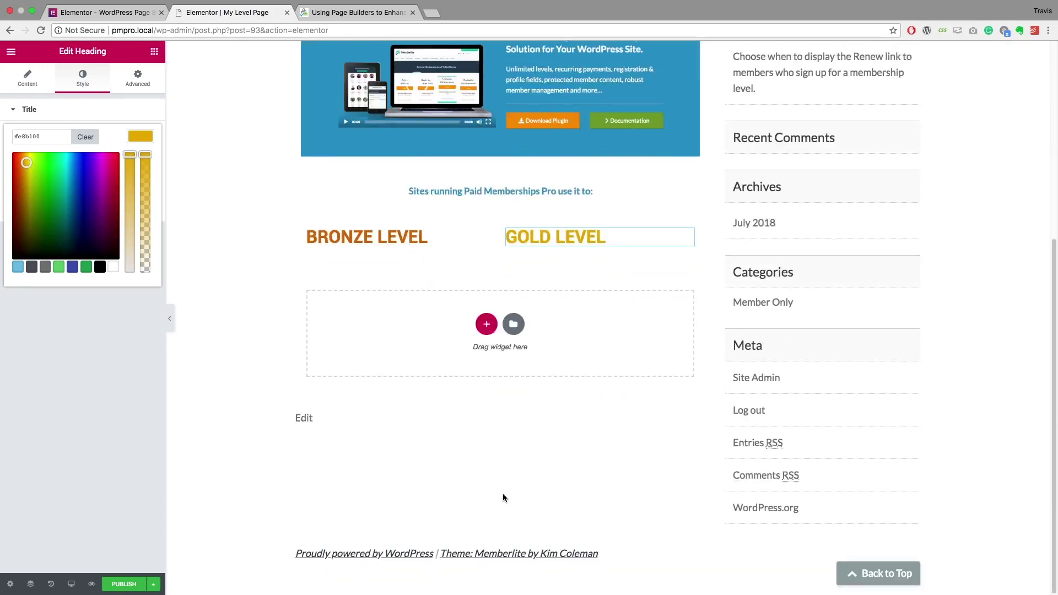
Visit the Memberlite theme site from the footer link, then return to editing My Level Page.
left_click(480, 560)
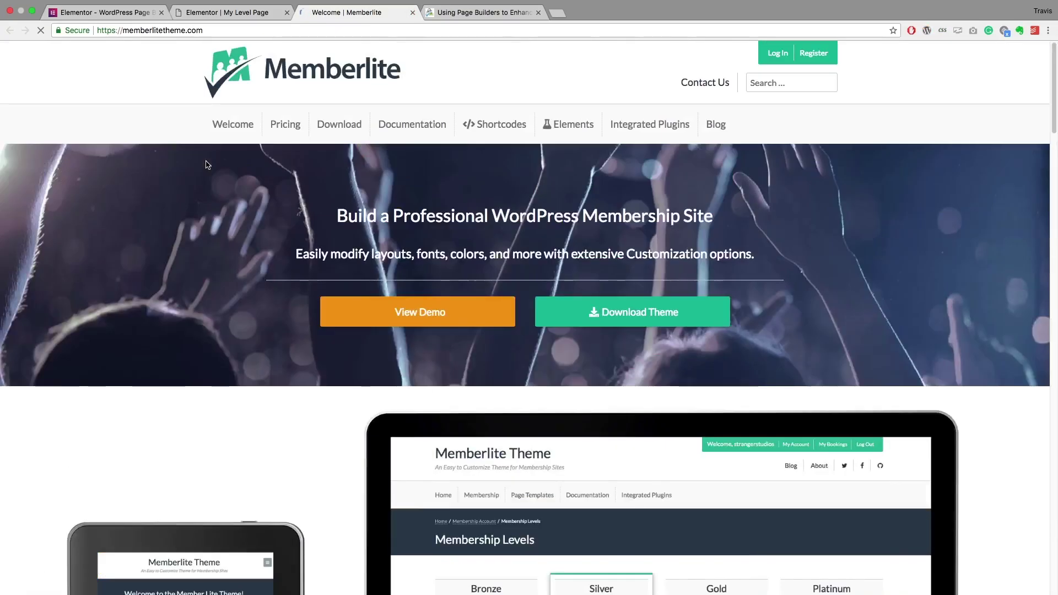
left_click(209, 13)
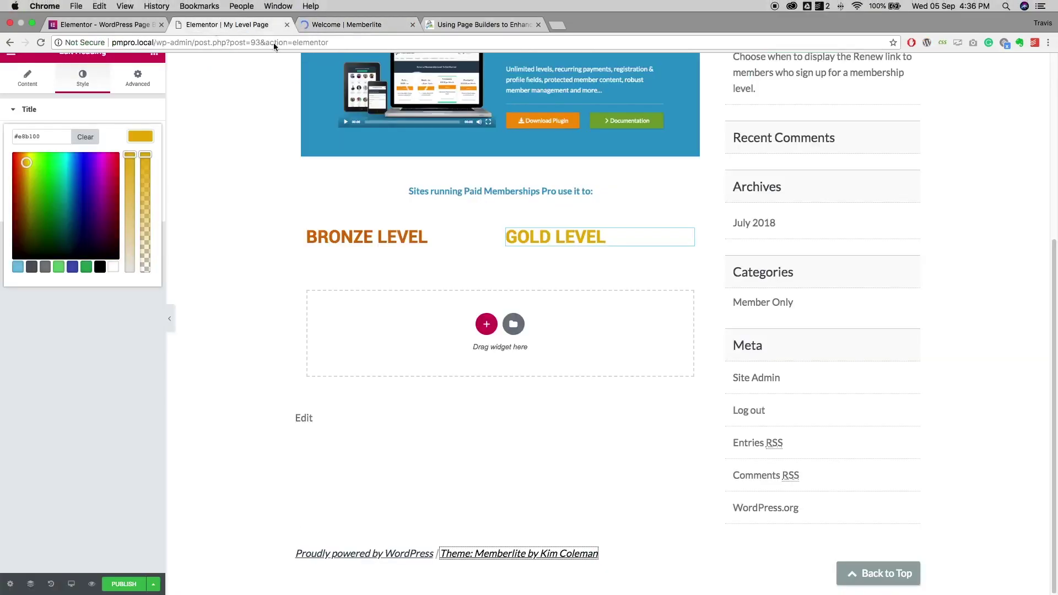
Add a Text Editor under BRONZE LEVEL reading 'This is a great free level. Sign up today...'.
left_click(382, 242)
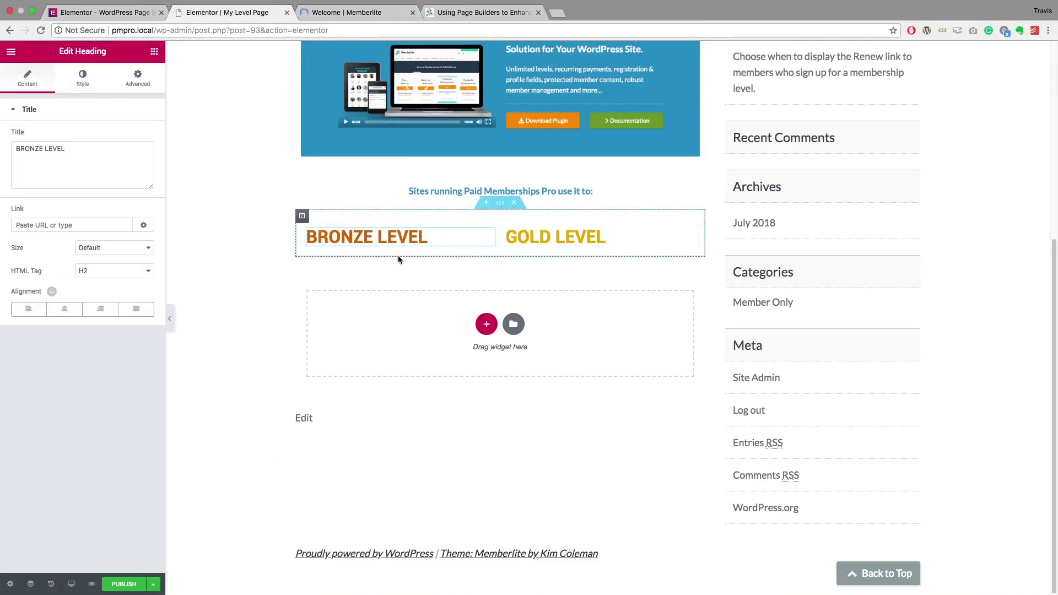
left_click(11, 53)
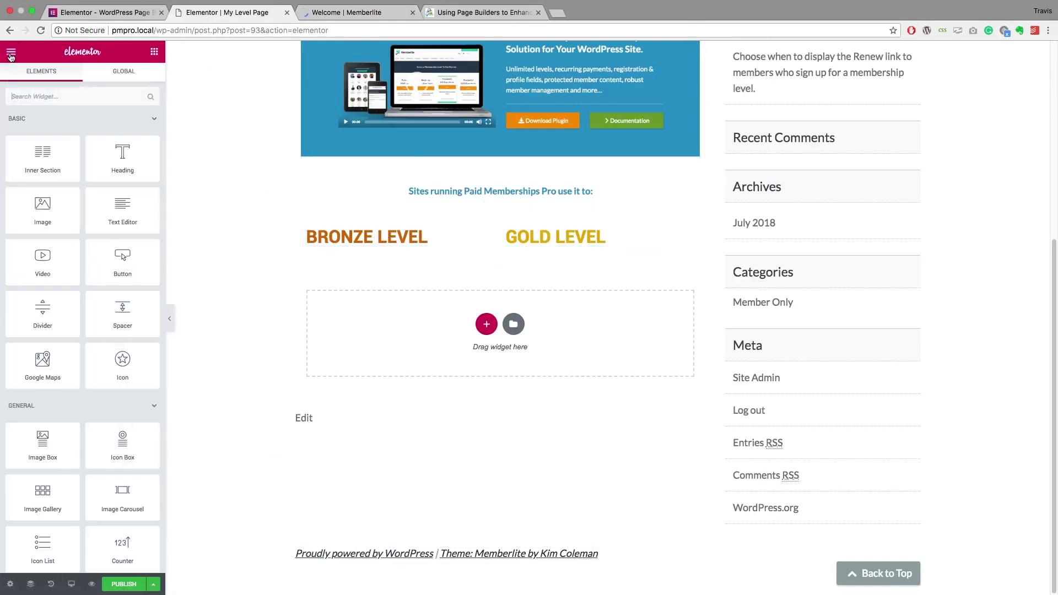
mouse_move(124, 208)
left_mouse_down()
mouse_move(353, 267)
mouse_move(365, 251)
left_mouse_up()
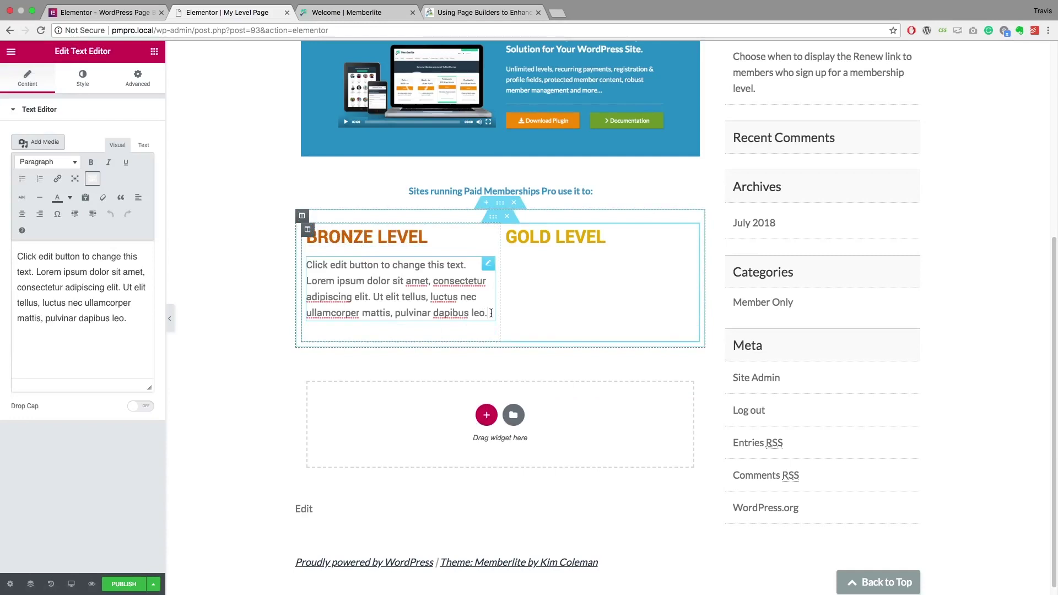
left_click_drag(490, 313, 307, 262)
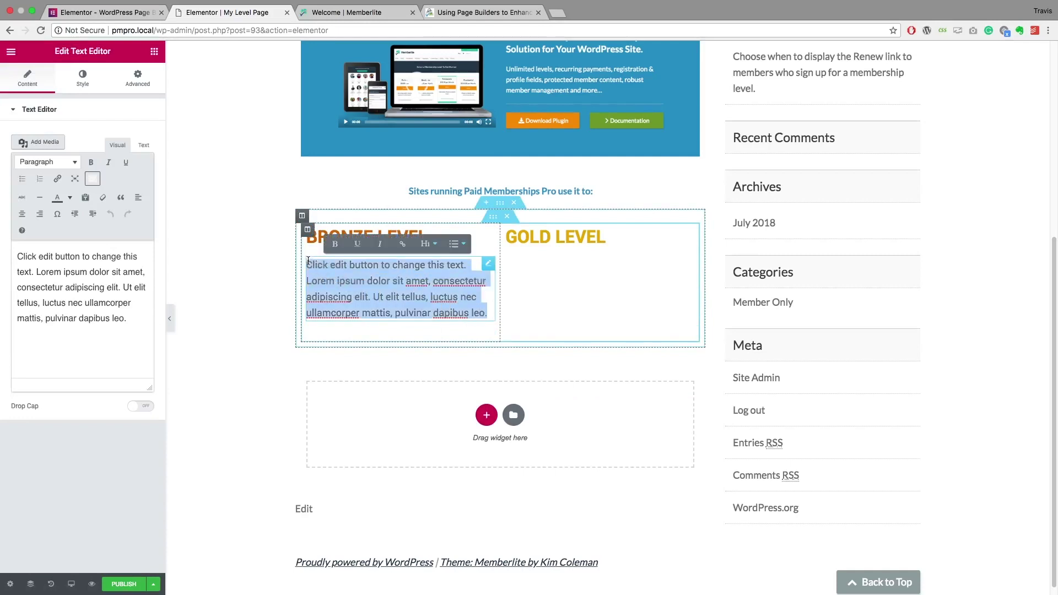
type("This is a ")
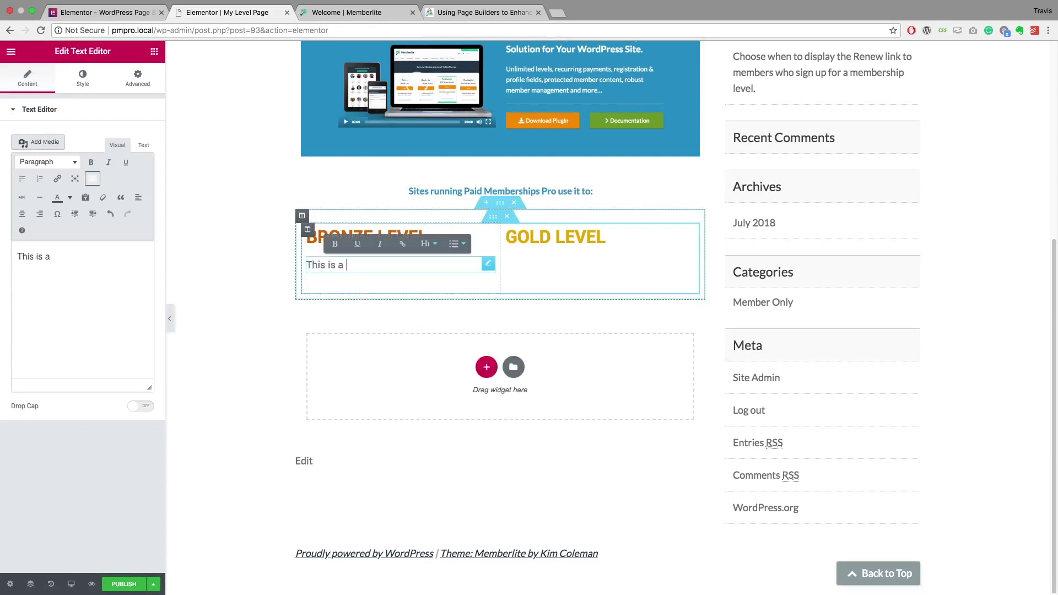
type("great fre")
type("e level.")
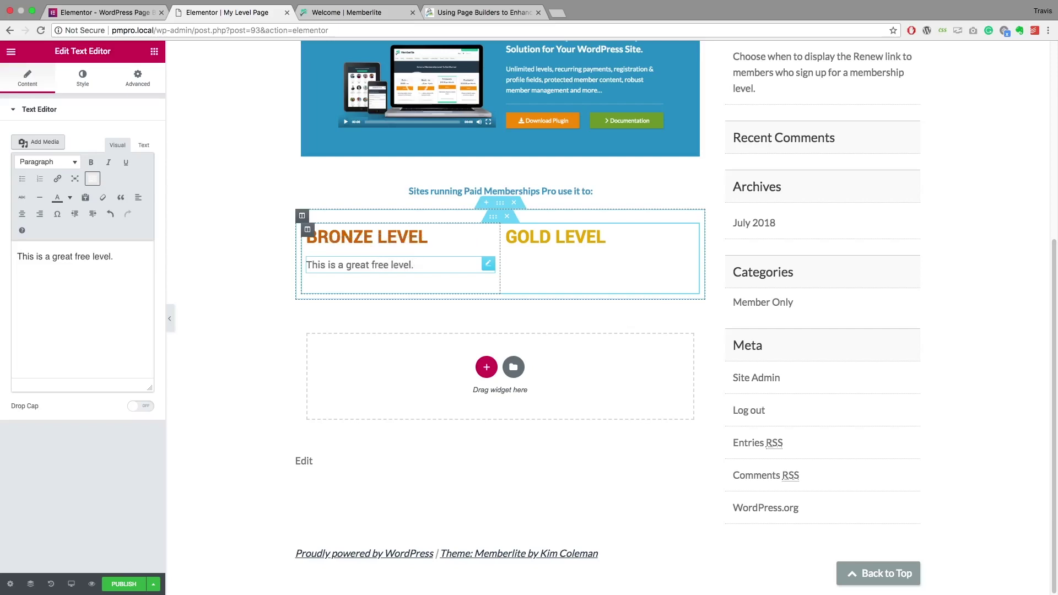
type(" Sign up t")
type("oday")
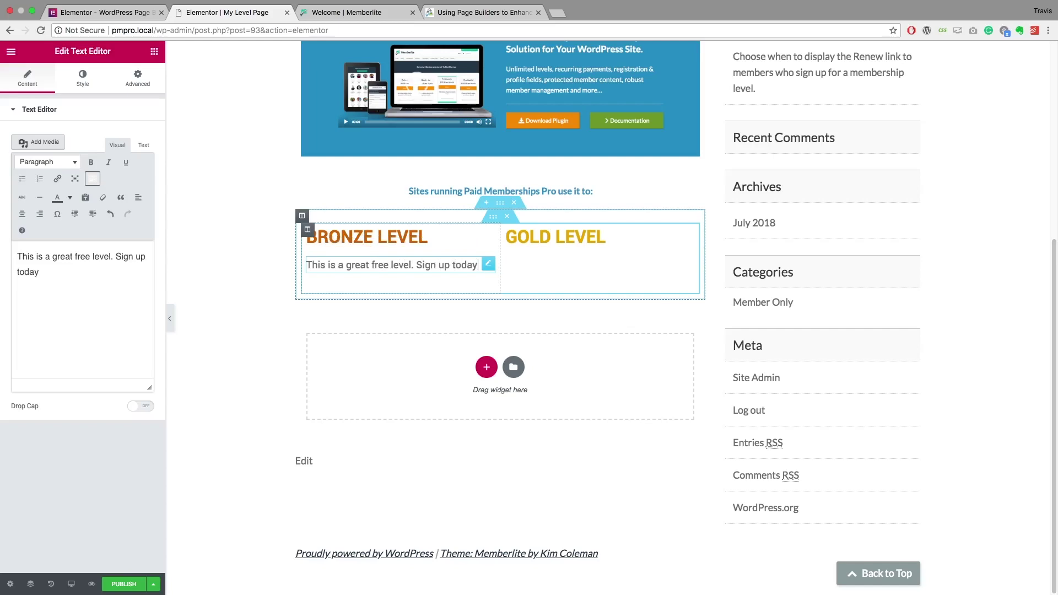
type(" to get the b")
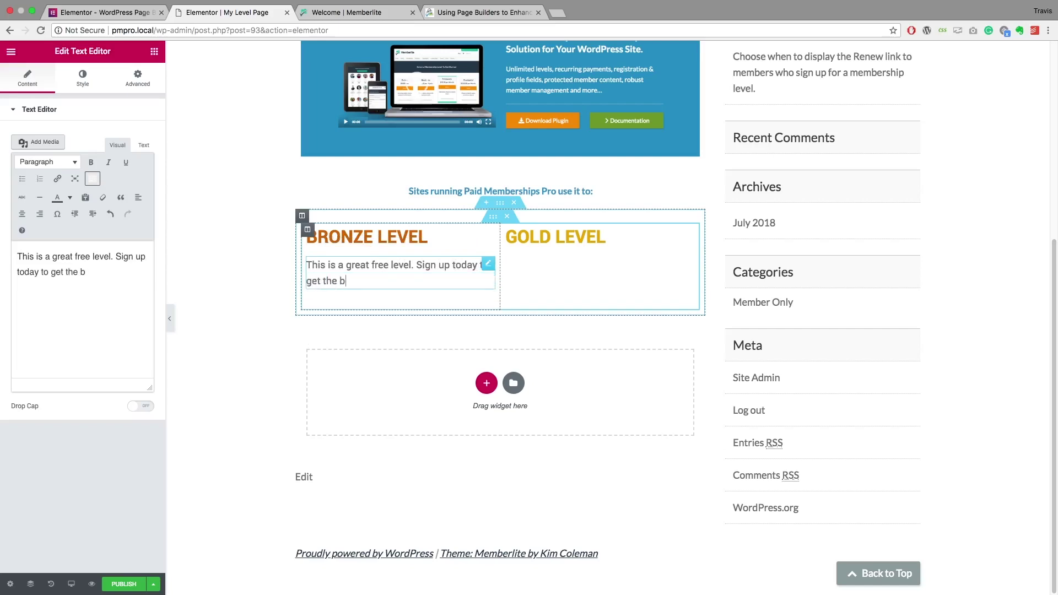
type("est membershi")
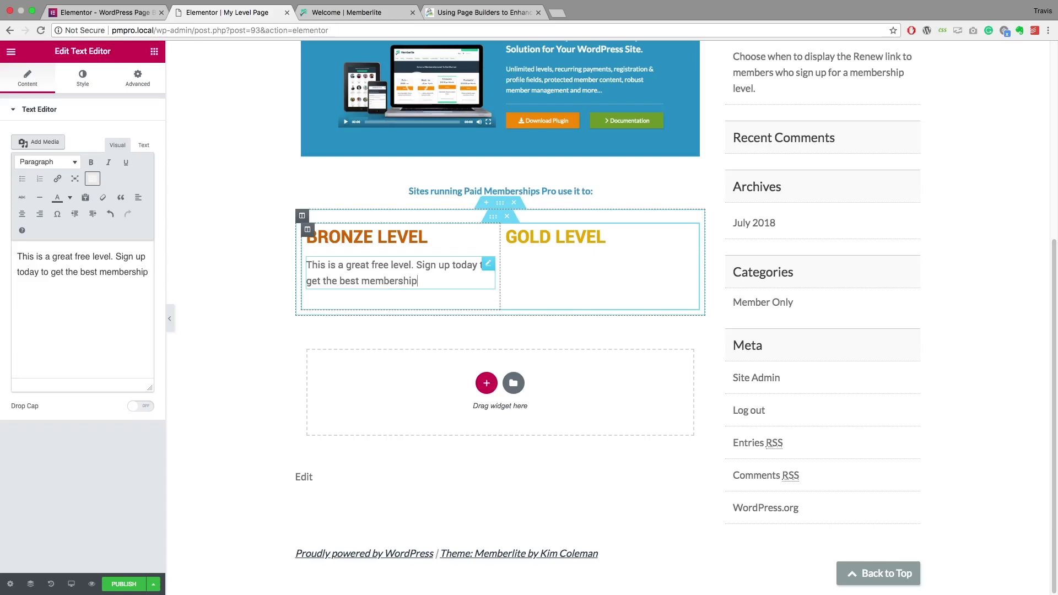
type("p n")
type("ews around.")
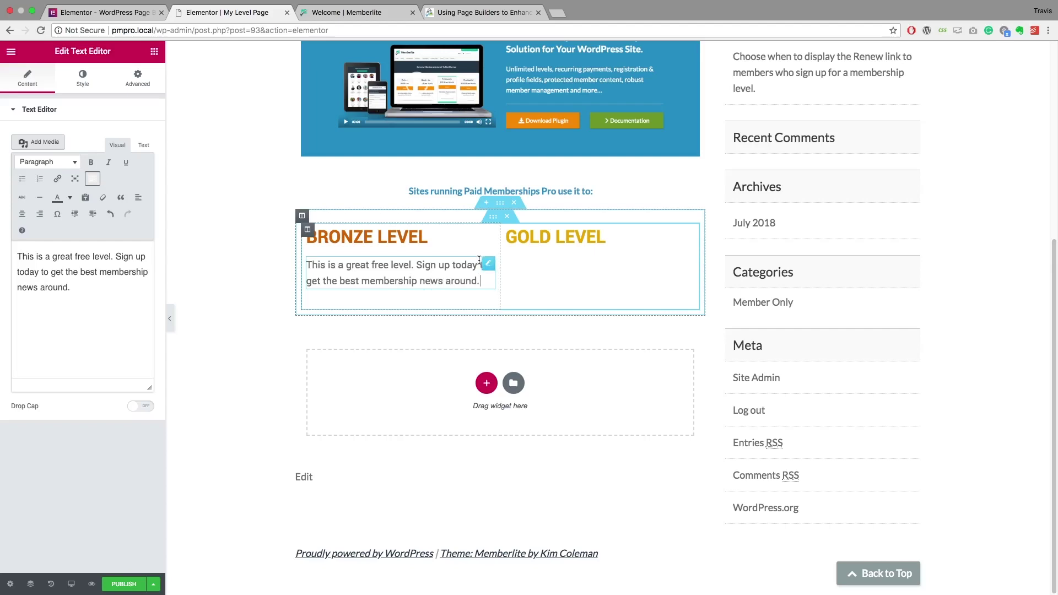
Duplicate the Bronze paragraph under GOLD LEVEL and select its text for rewriting.
right_click(481, 264)
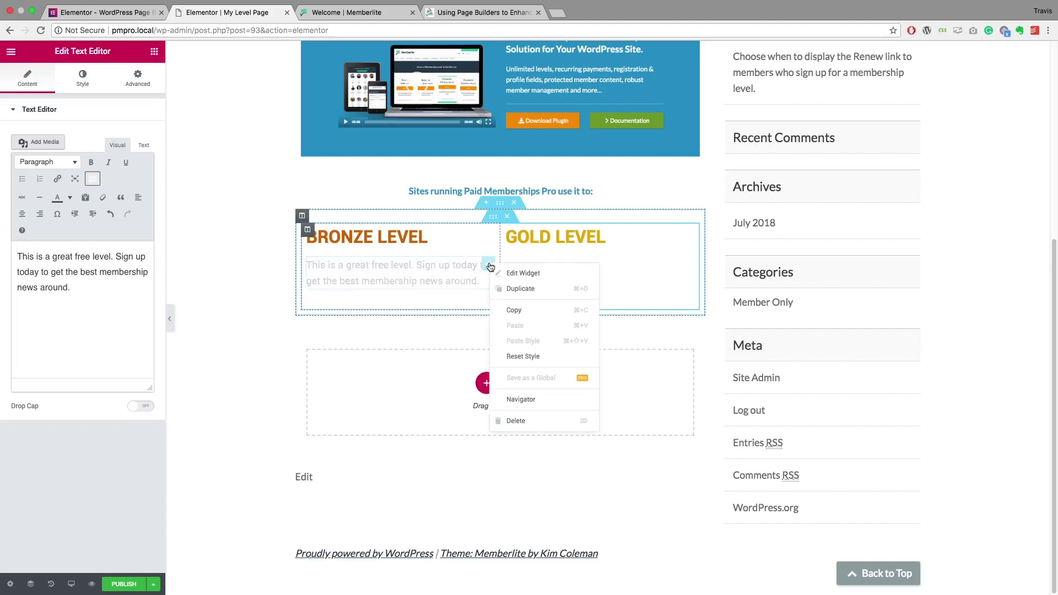
left_click(517, 287)
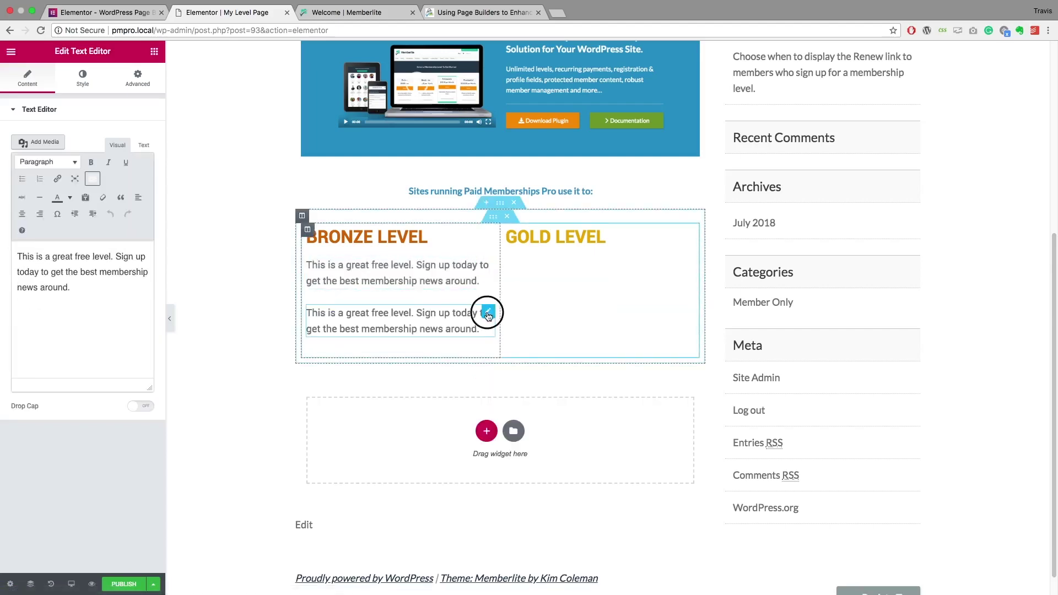
left_click_drag(488, 314, 556, 254)
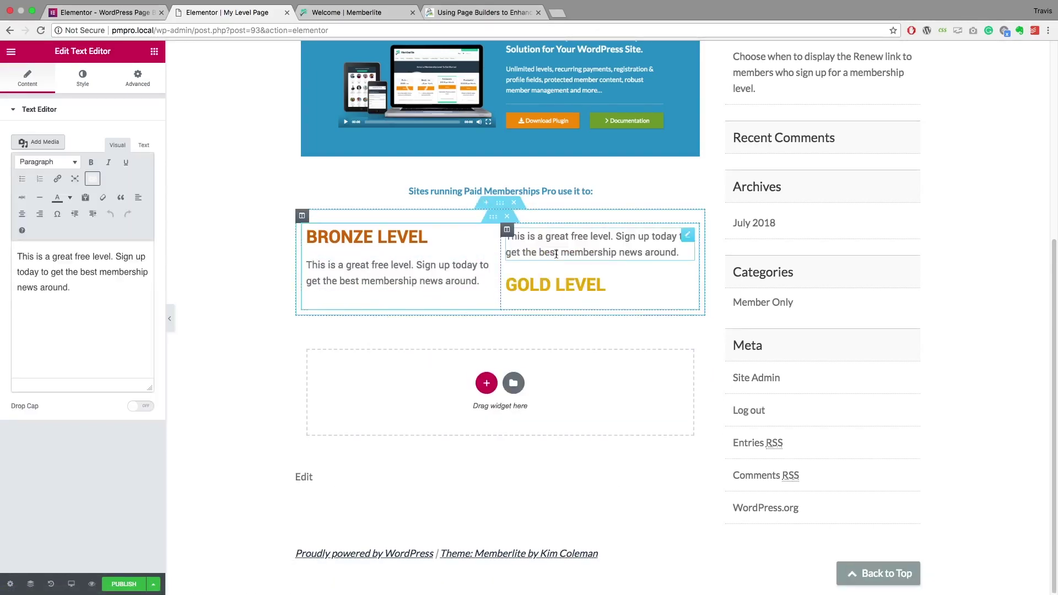
mouse_move(687, 236)
left_mouse_down()
mouse_move(520, 271)
mouse_move(566, 280)
left_mouse_up()
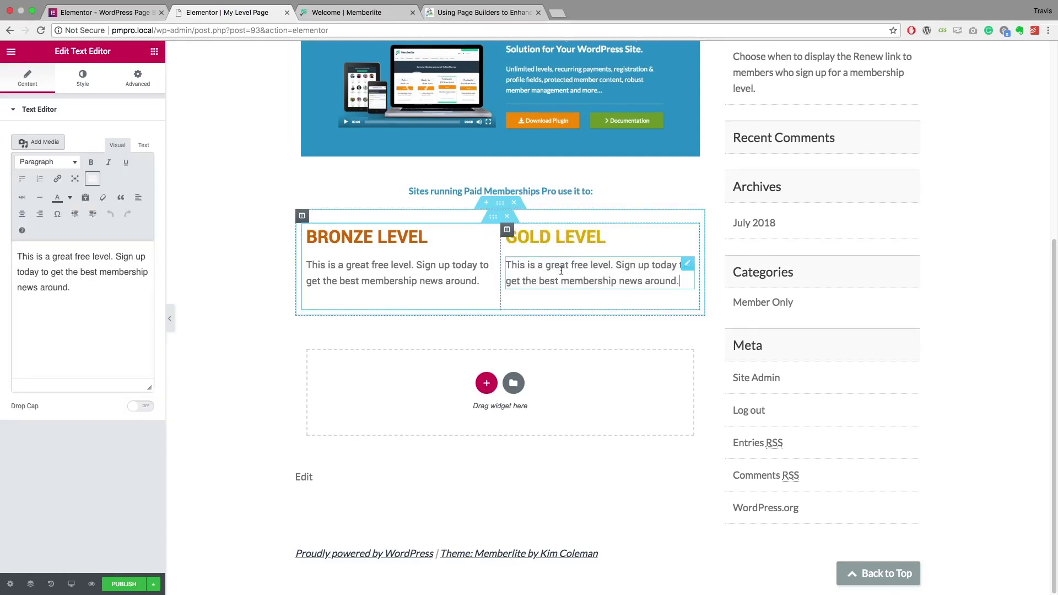
left_click_drag(507, 264, 679, 281)
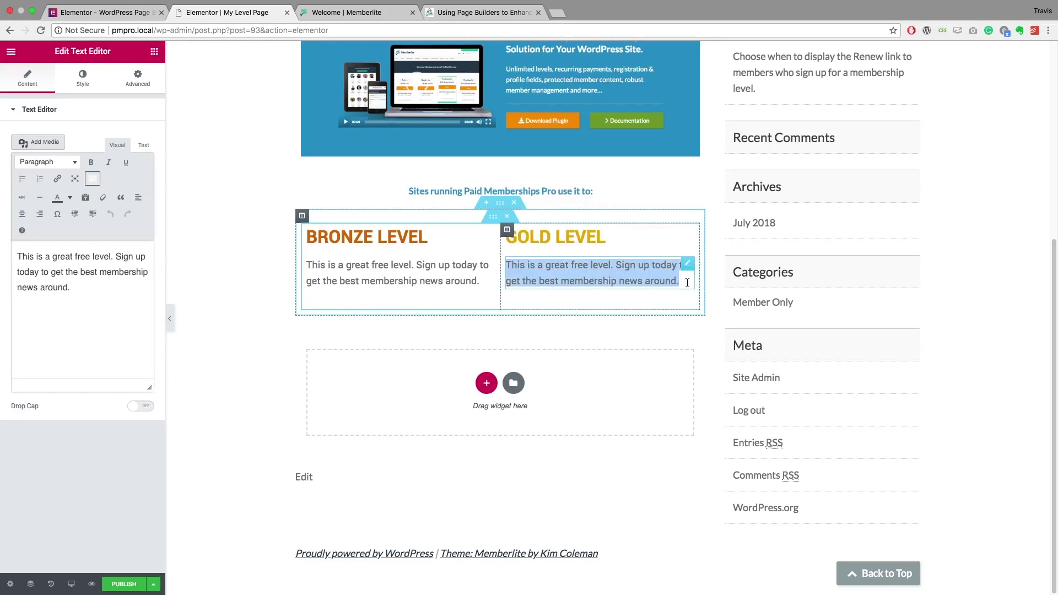
type("This is")
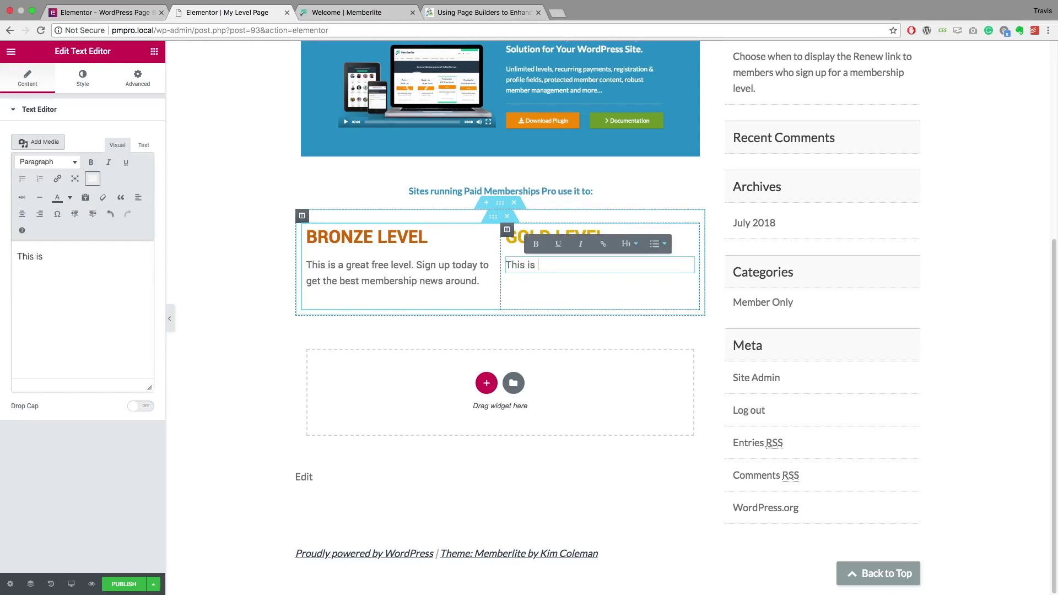
type("the greatest level to p")
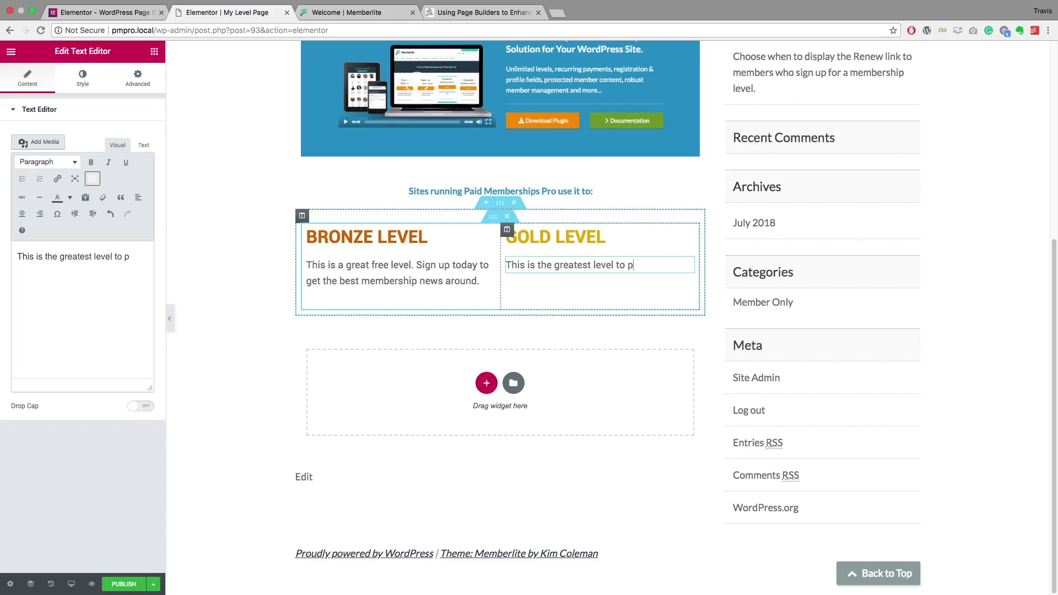
type("urchase for ")
type("all of our")
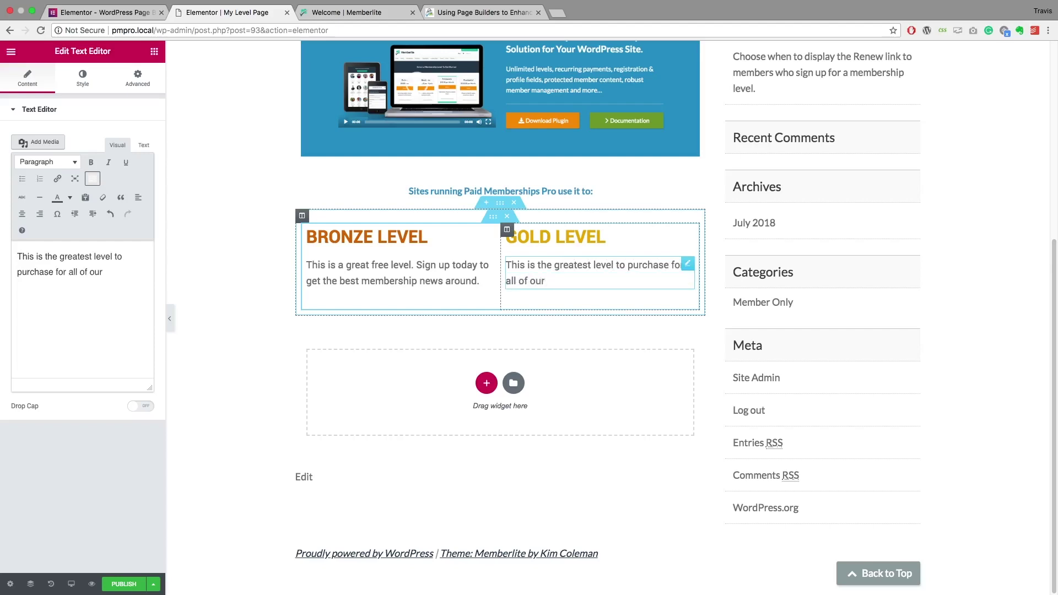
type(" membership")
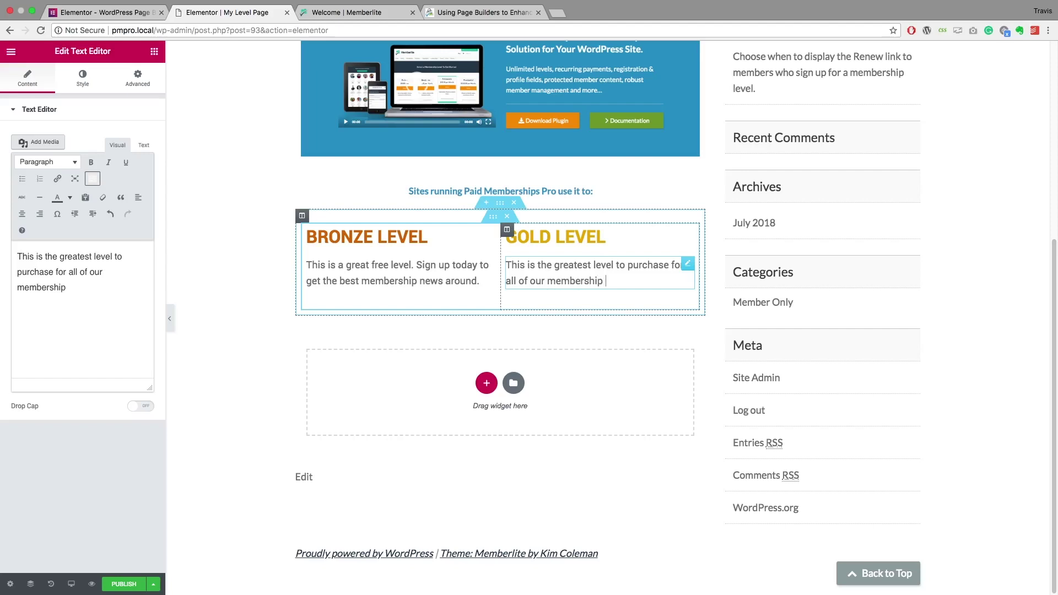
type("ent.")
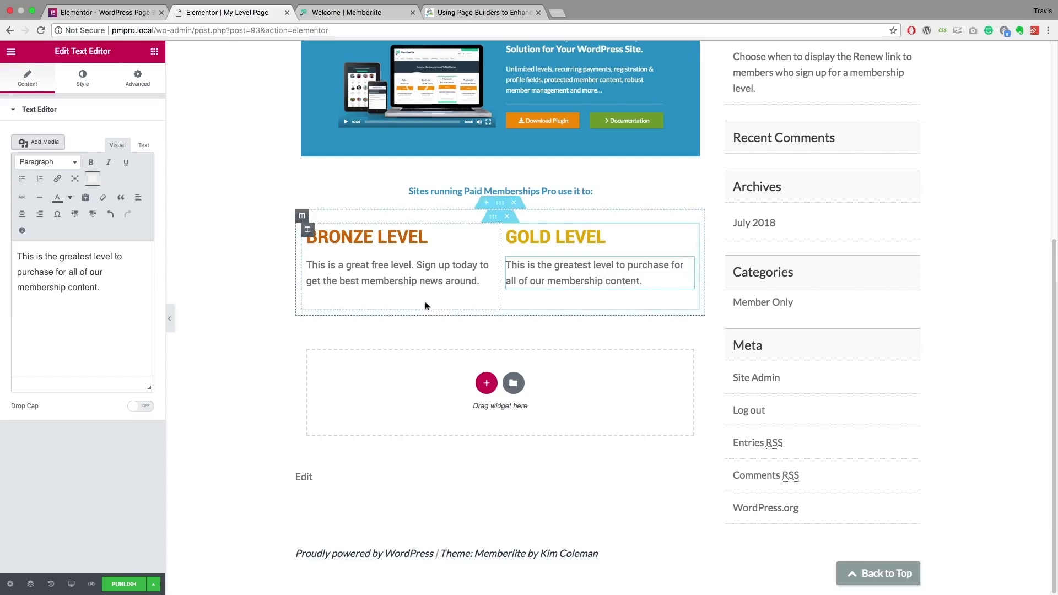
Return to the Elements panel to place an Icon List under the Bronze description.
left_click(11, 51)
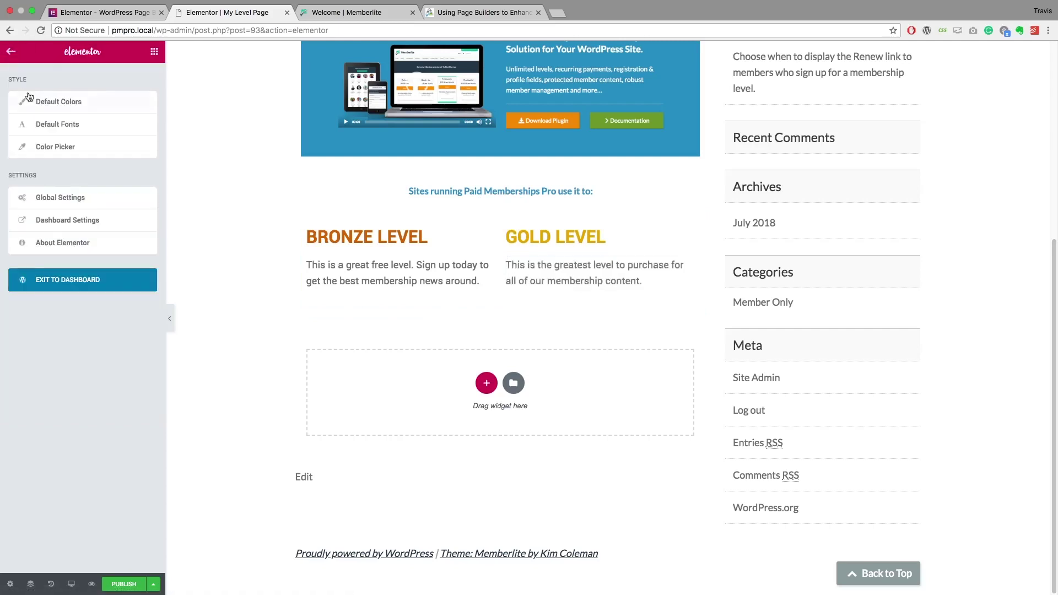
left_click(11, 51)
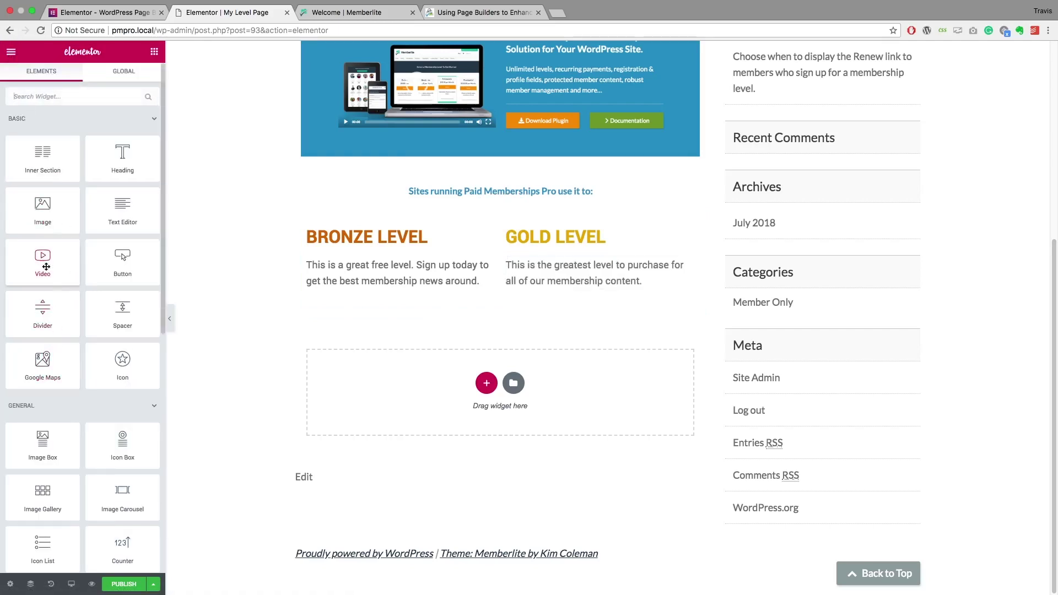
scroll(53, 478, "down", 1)
mouse_move(41, 525)
left_mouse_down()
mouse_move(385, 284)
mouse_move(385, 300)
left_mouse_up()
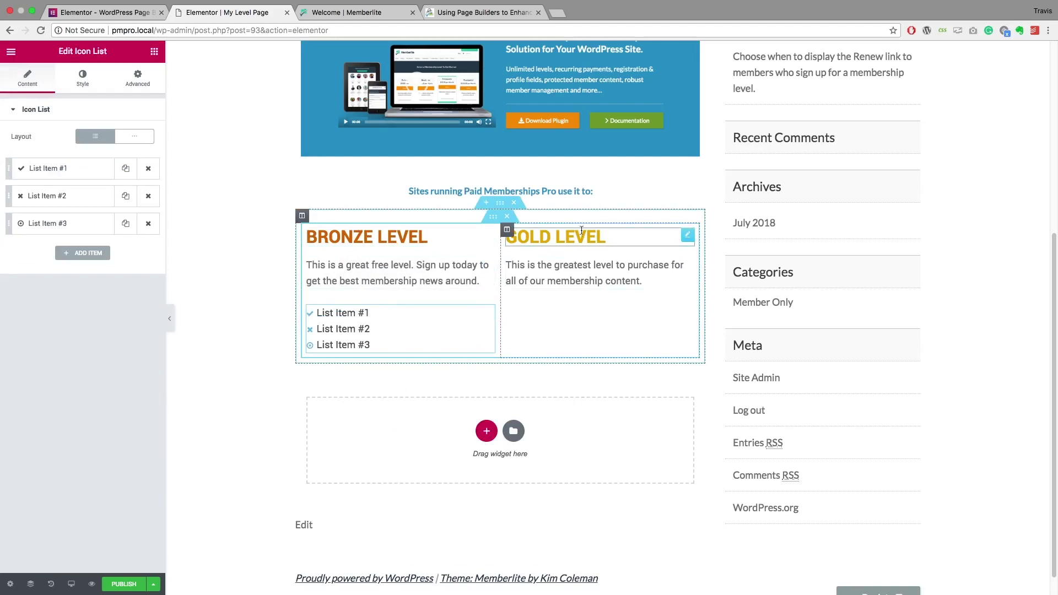
mouse_move(372, 316)
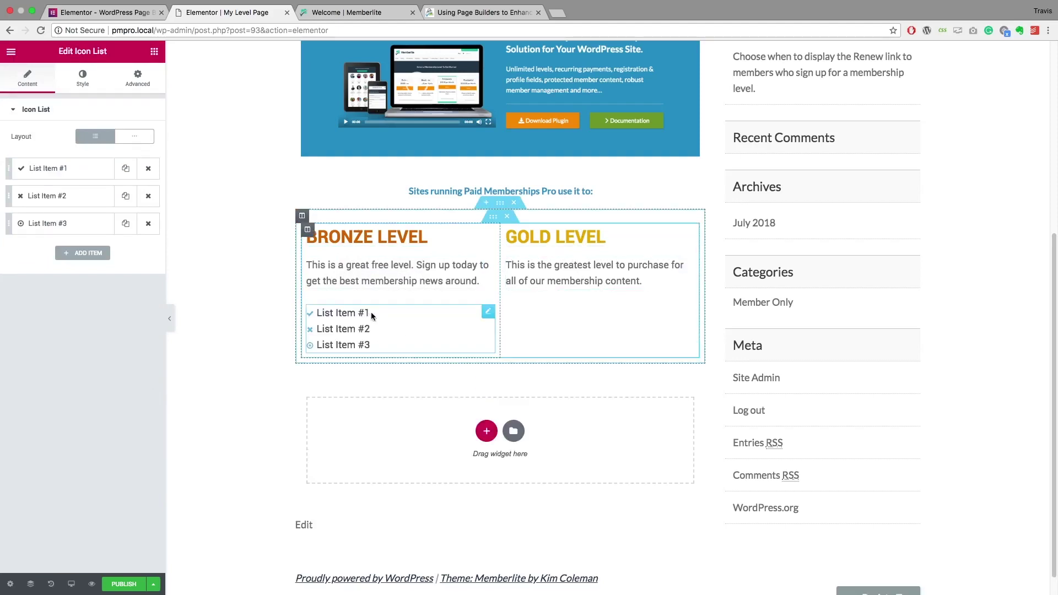
Rewrite the three Bronze list items as Daily Articles, Support and Pro Features.
left_click_drag(370, 315, 316, 313)
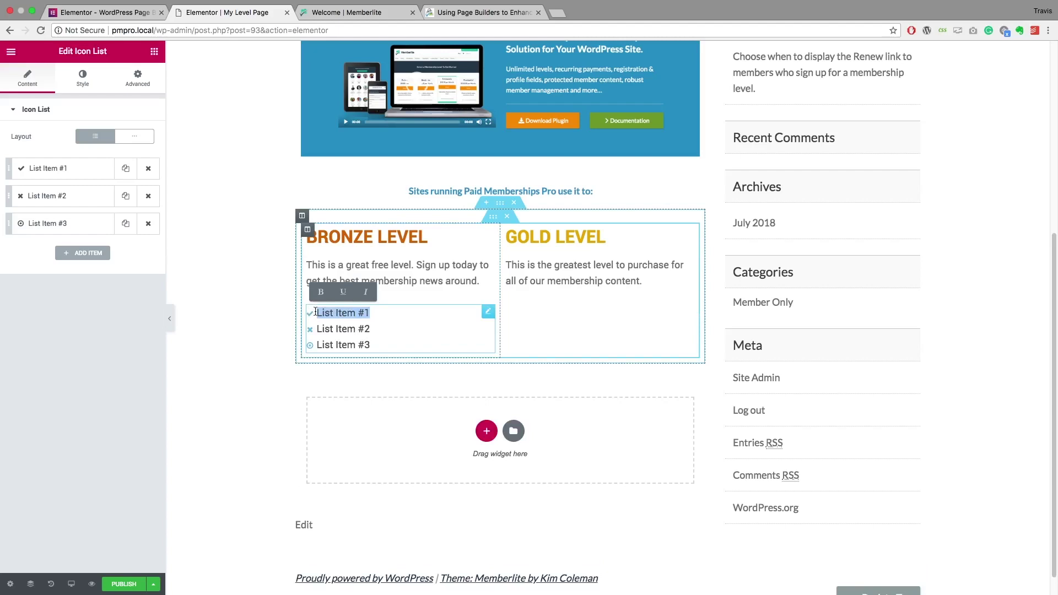
type("Daily")
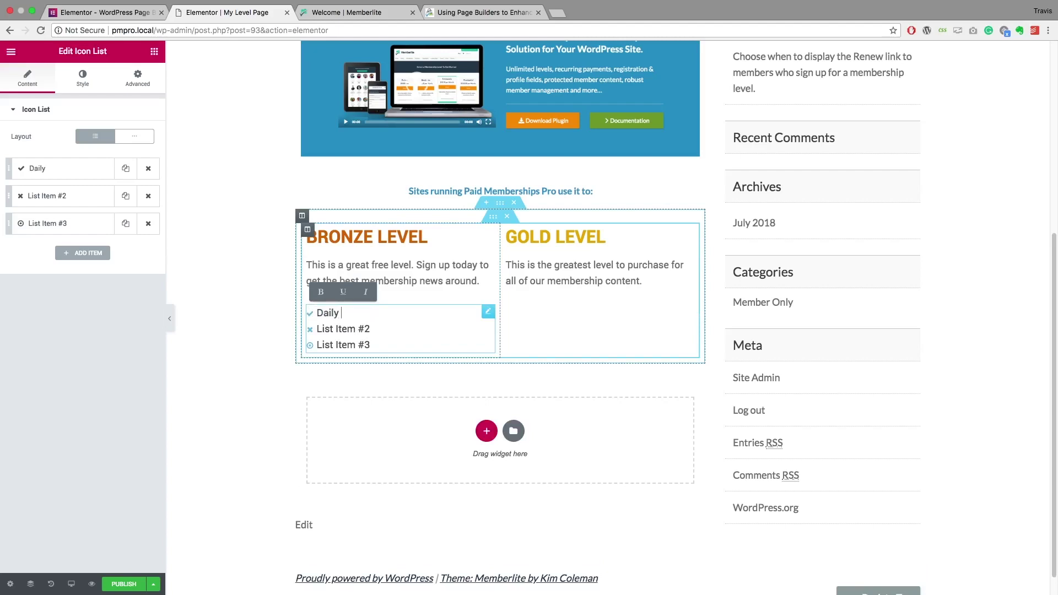
type("ticles")
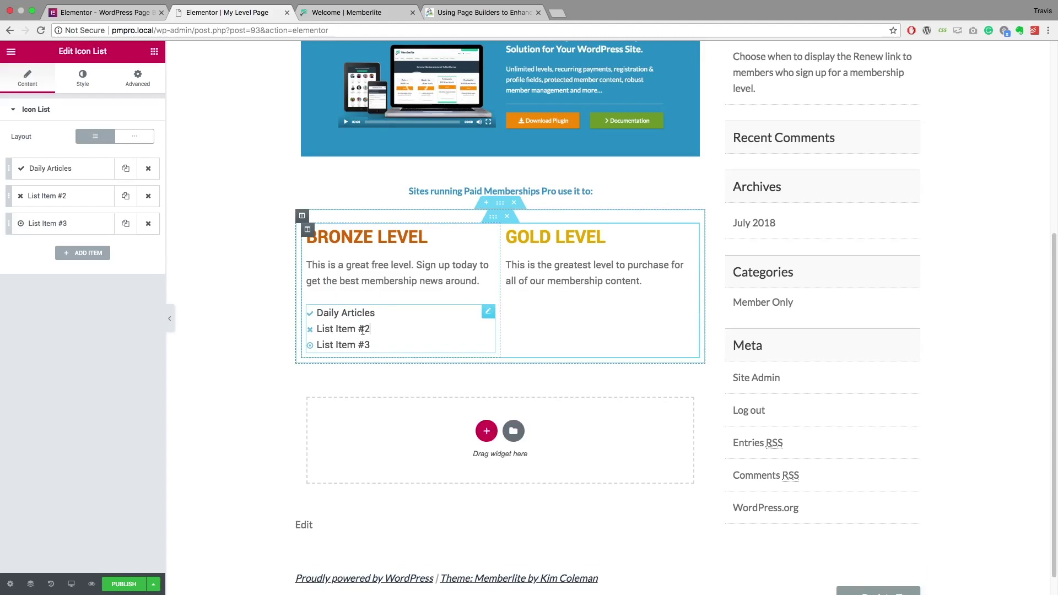
left_click_drag(371, 329, 316, 329)
type("Support")
left_click_drag(370, 345, 317, 344)
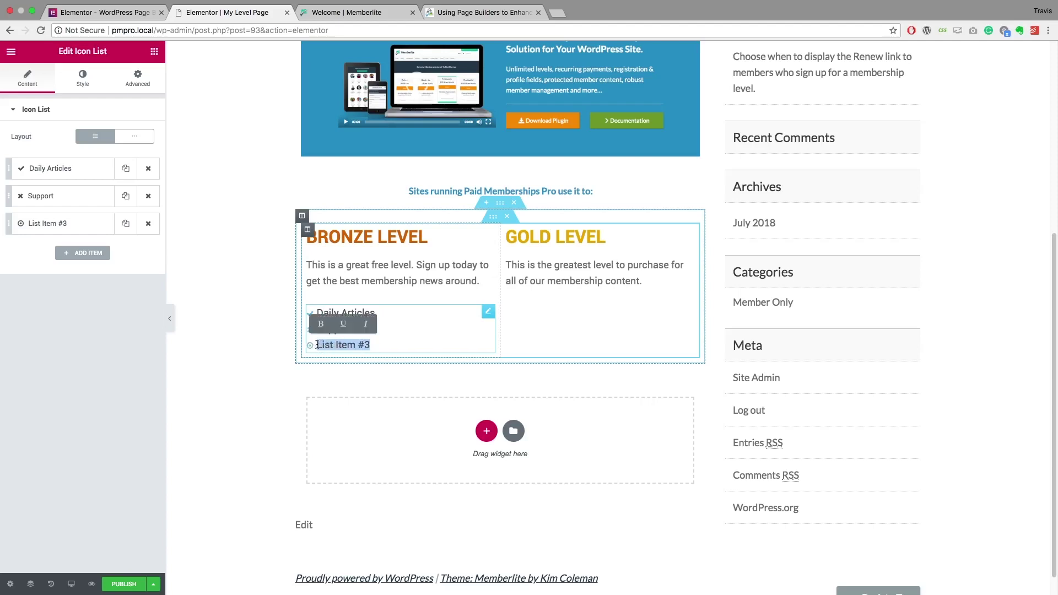
type("Pro Features")
type(".")
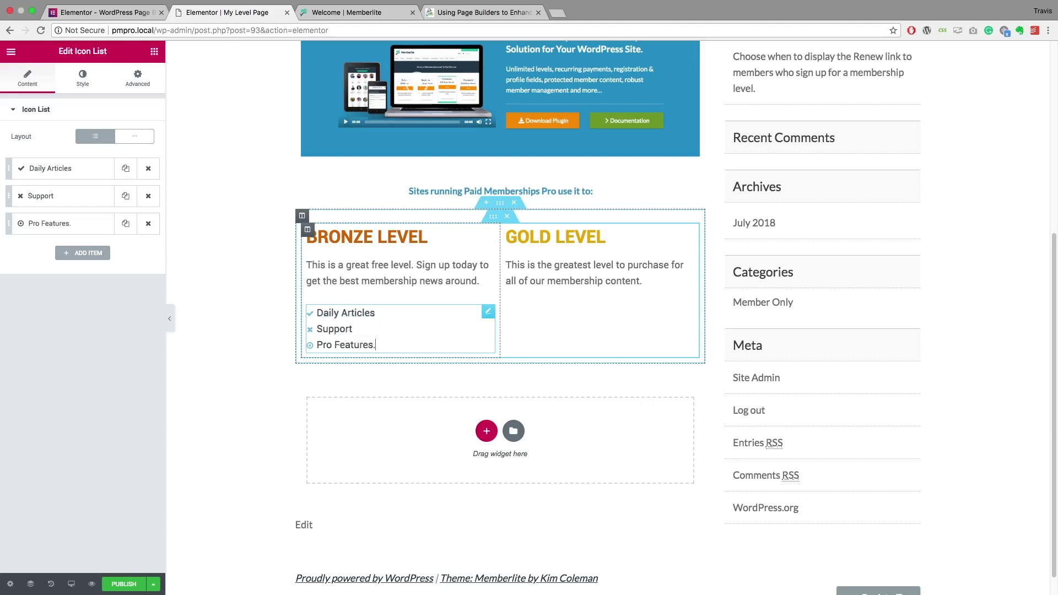
Give the Bronze list's Pro Features item the 'times' x icon, matching Support.
right_click(488, 310)
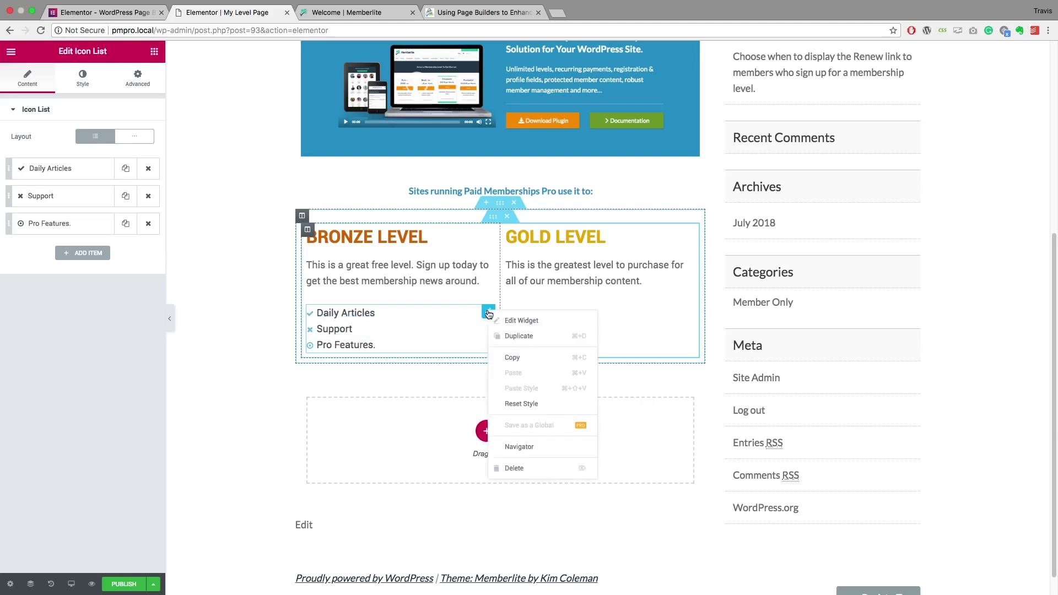
left_click(329, 328)
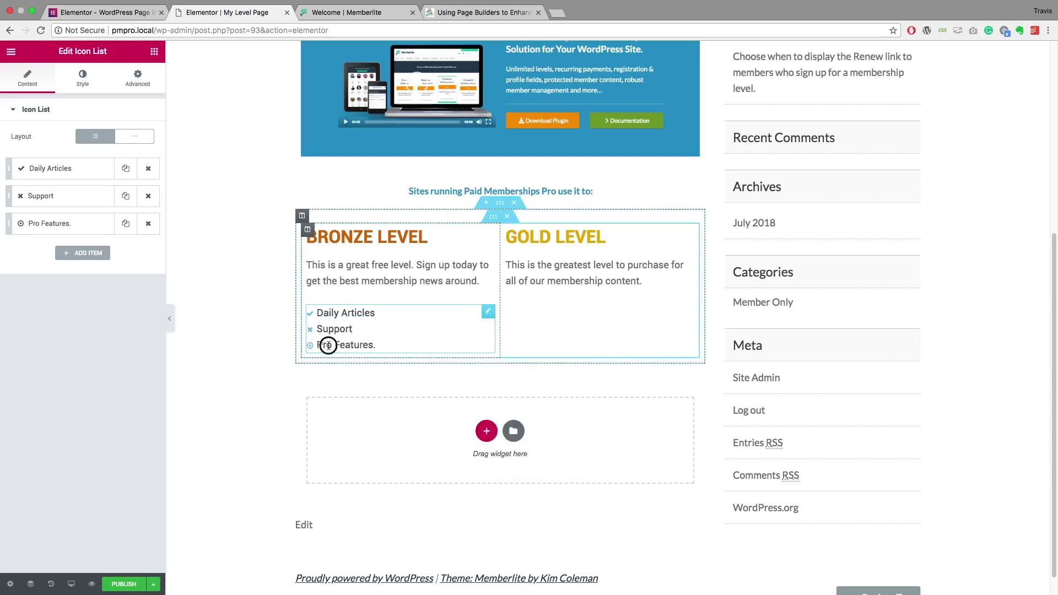
left_click(84, 225)
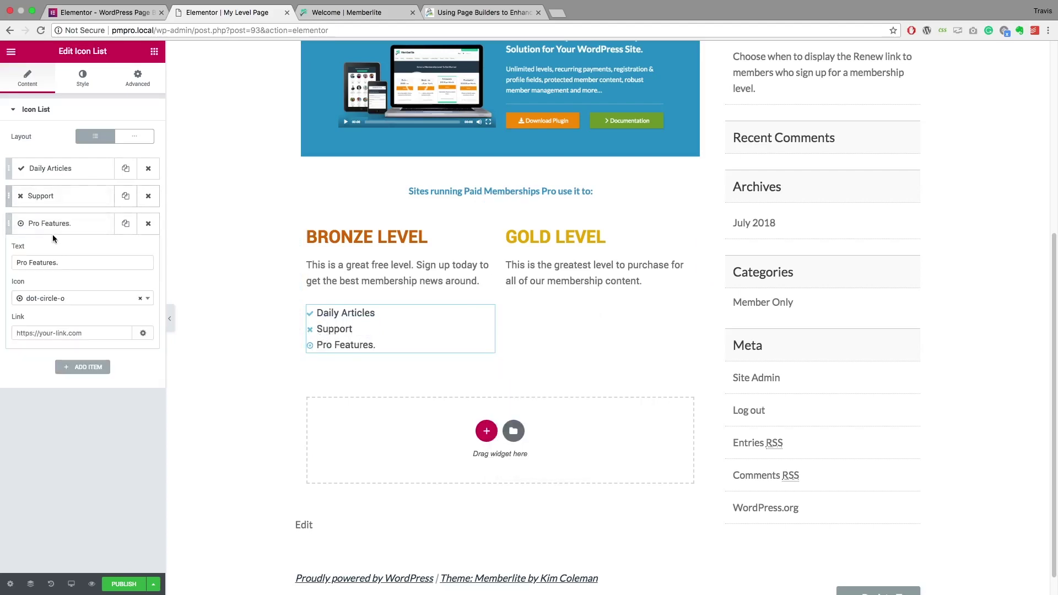
left_click(61, 197)
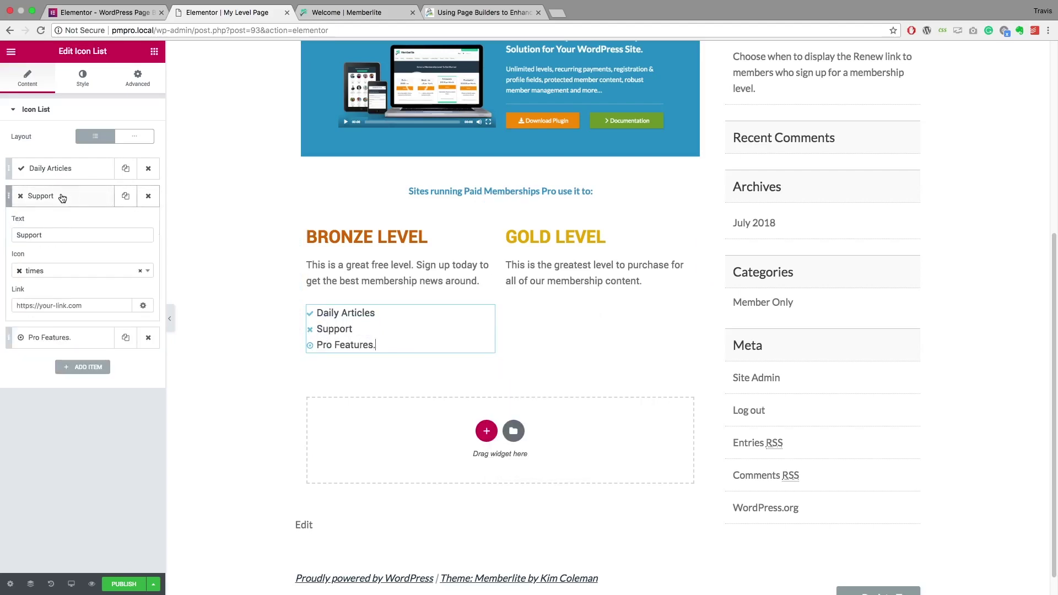
left_click(64, 337)
left_click(58, 299)
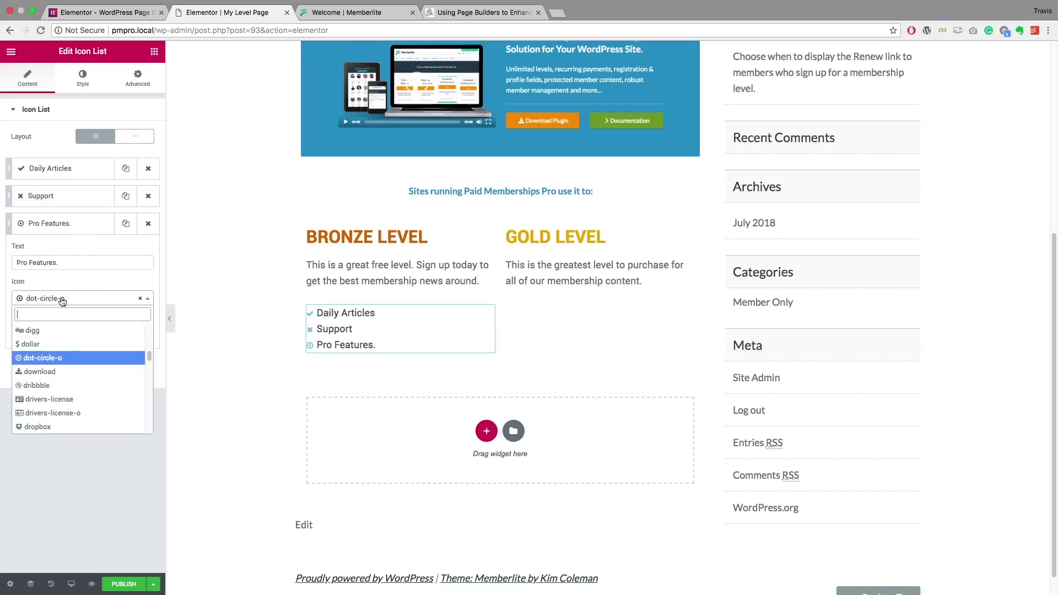
type("time")
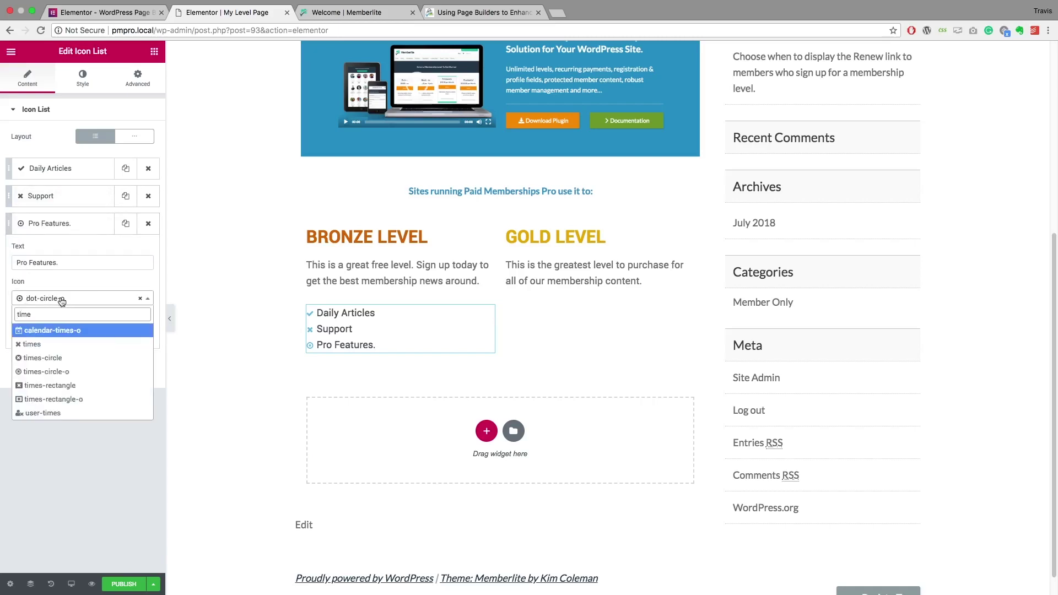
left_click(39, 343)
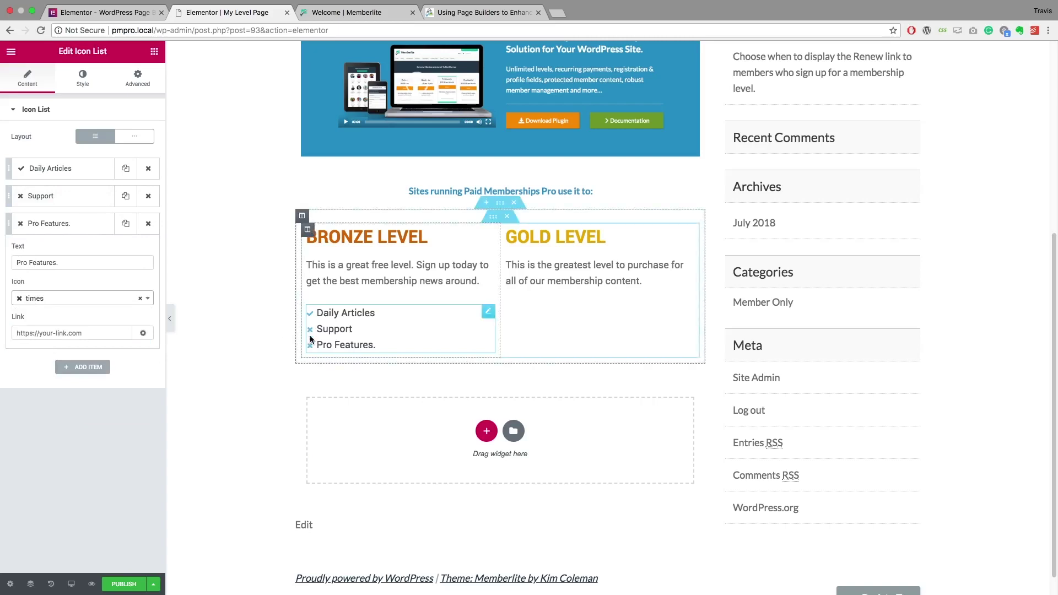
mouse_move(475, 332)
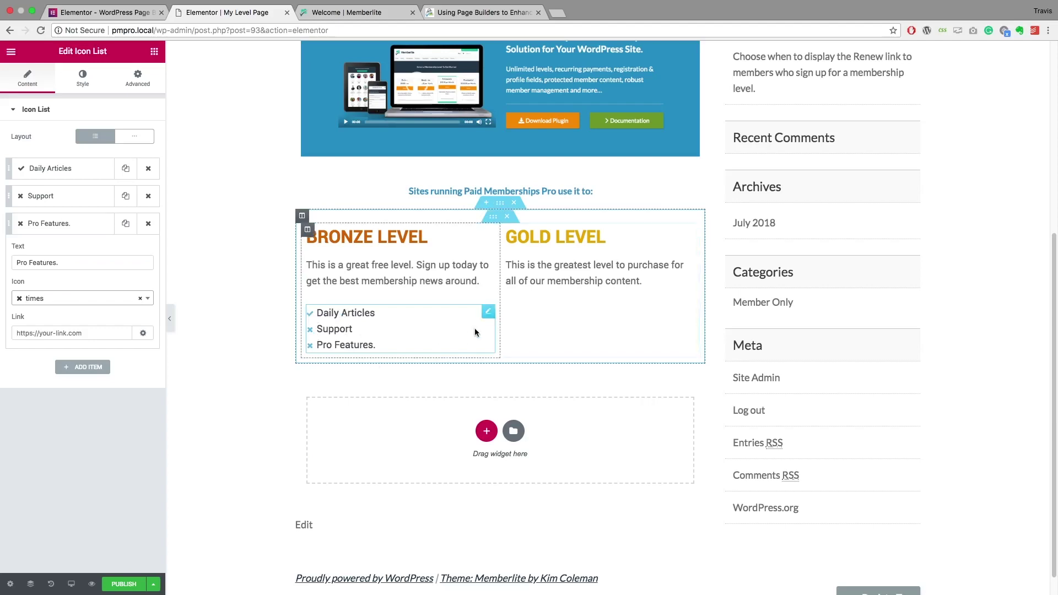
right_click(489, 313)
Duplicate the Bronze icon list into the Gold Level column and give Support a check icon.
left_click(513, 335)
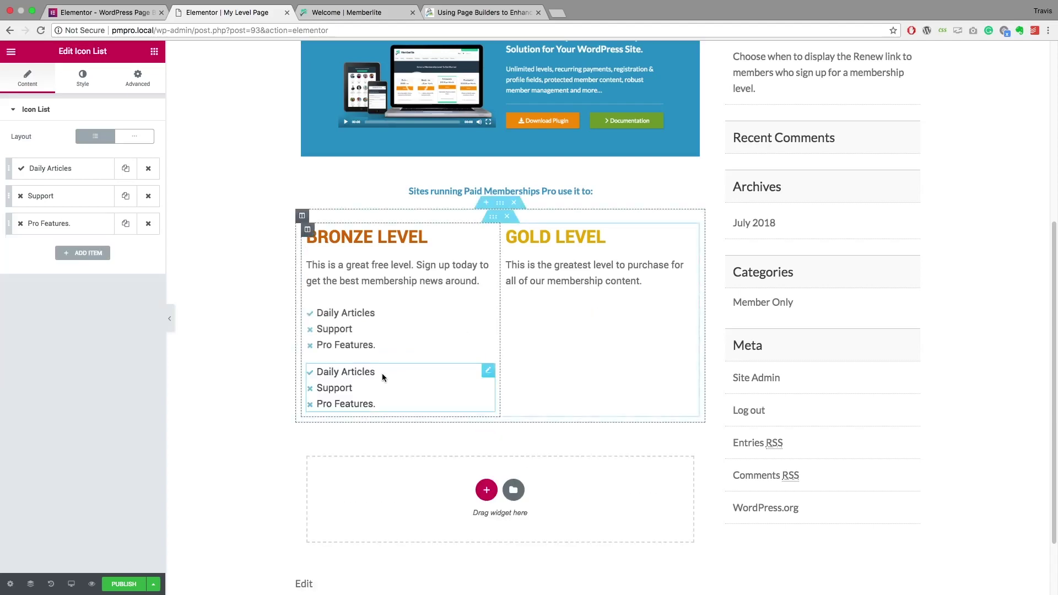
left_click_drag(491, 374, 567, 309)
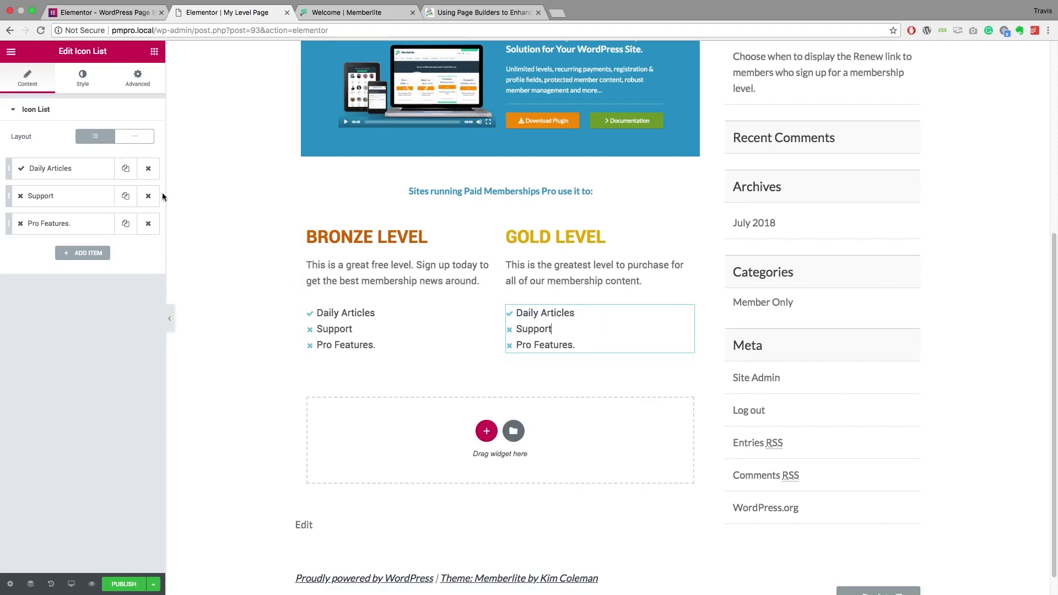
left_click(104, 203)
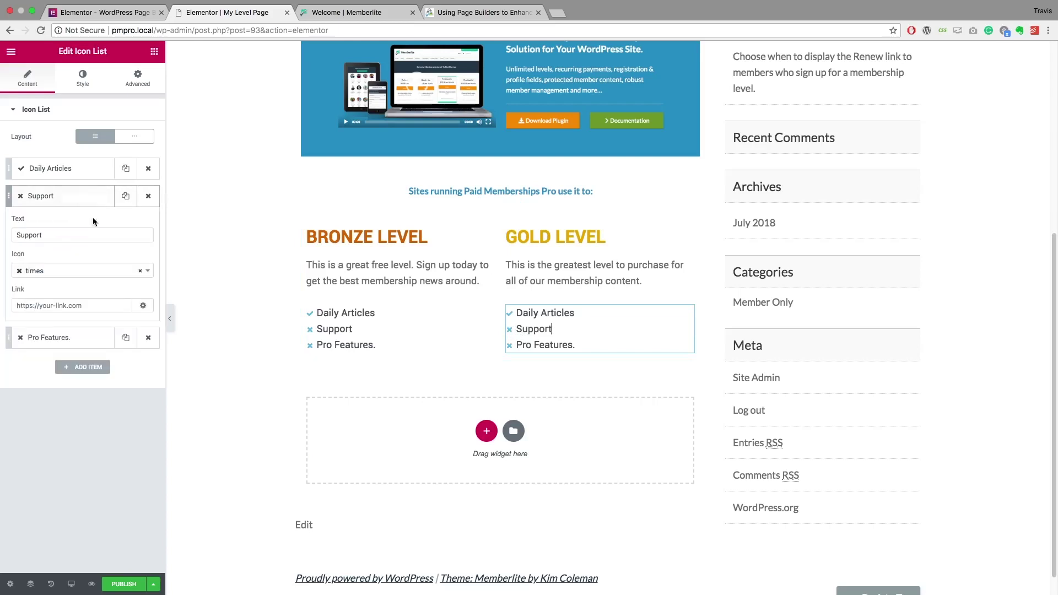
left_click(56, 272)
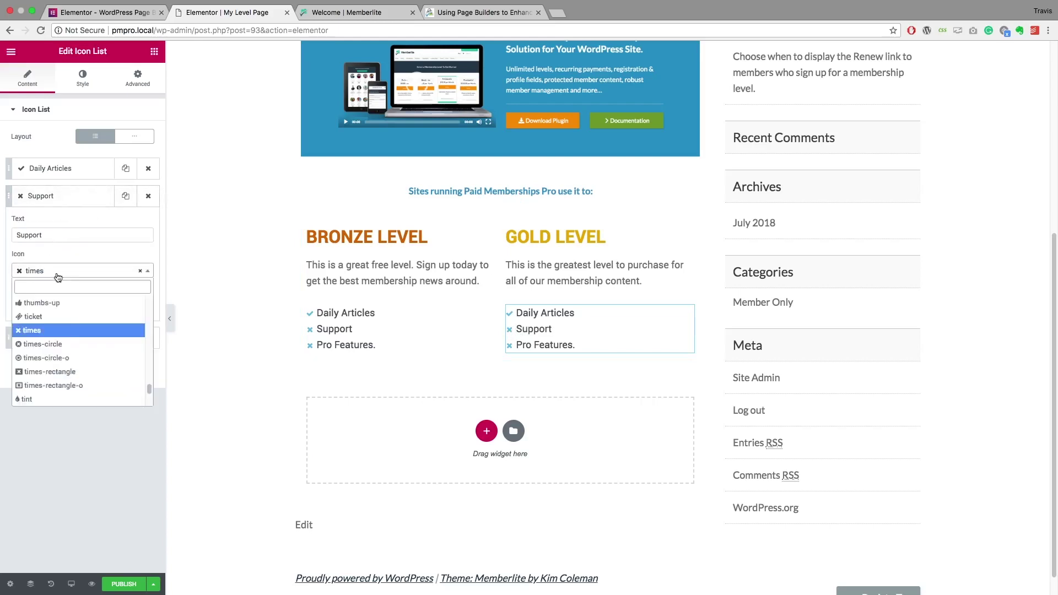
type("che")
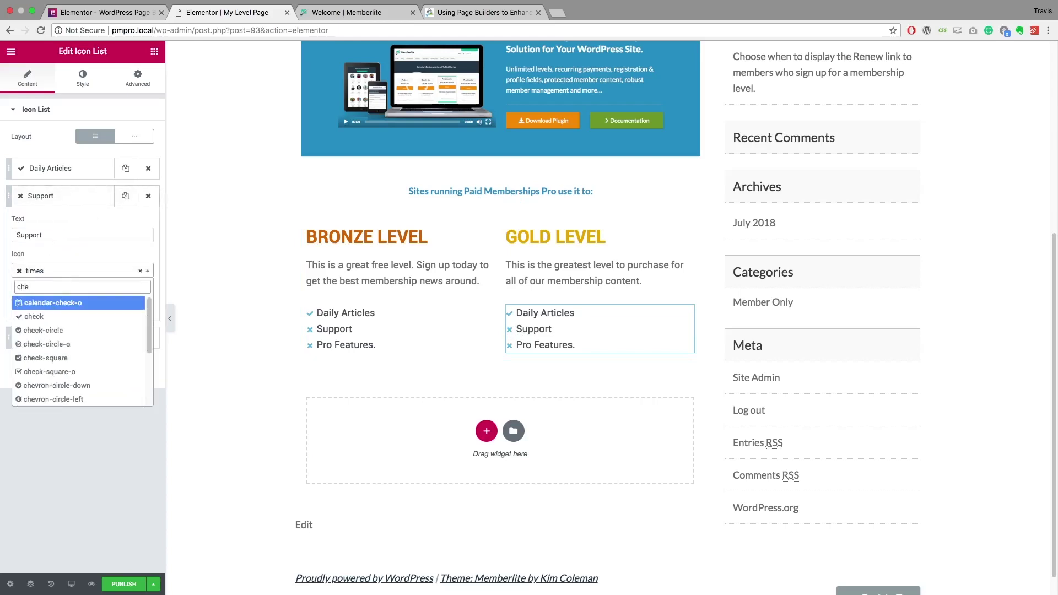
key("Down")
key("Return")
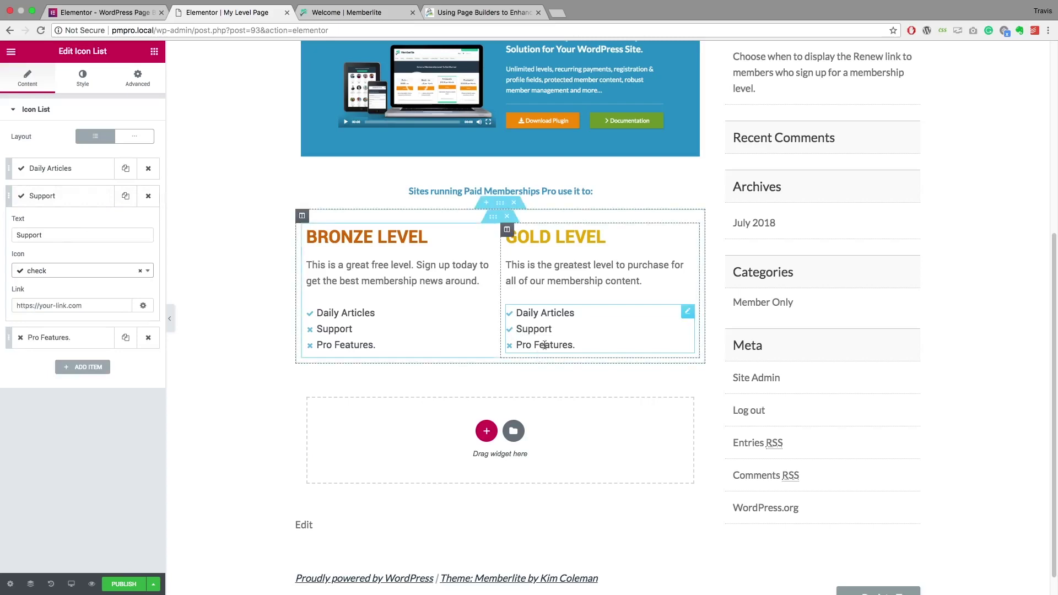
Give the Gold list's Pro Features item a check icon too.
left_click(65, 337)
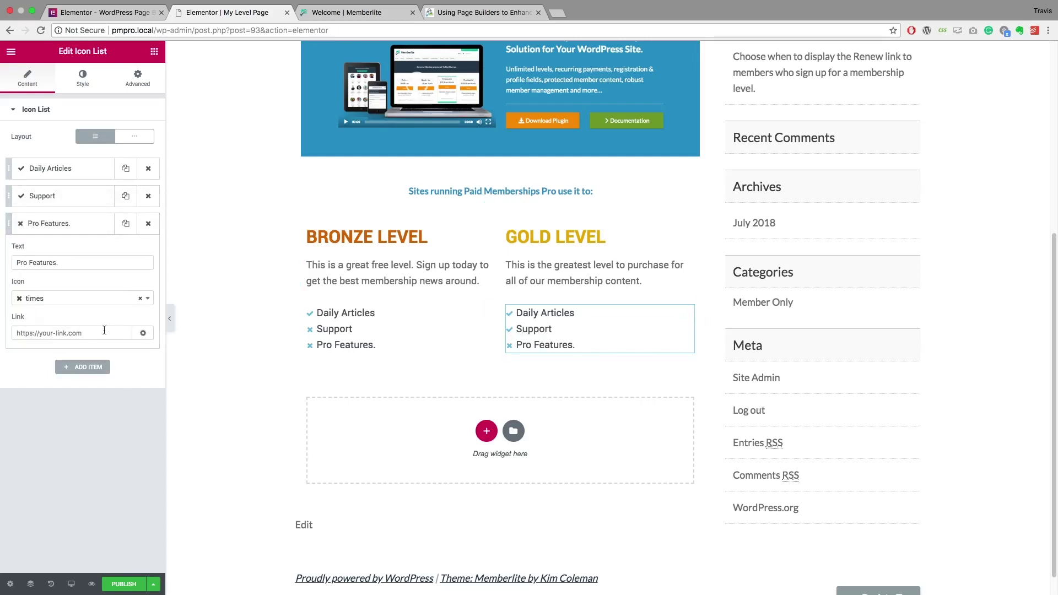
left_click(85, 301)
type("c")
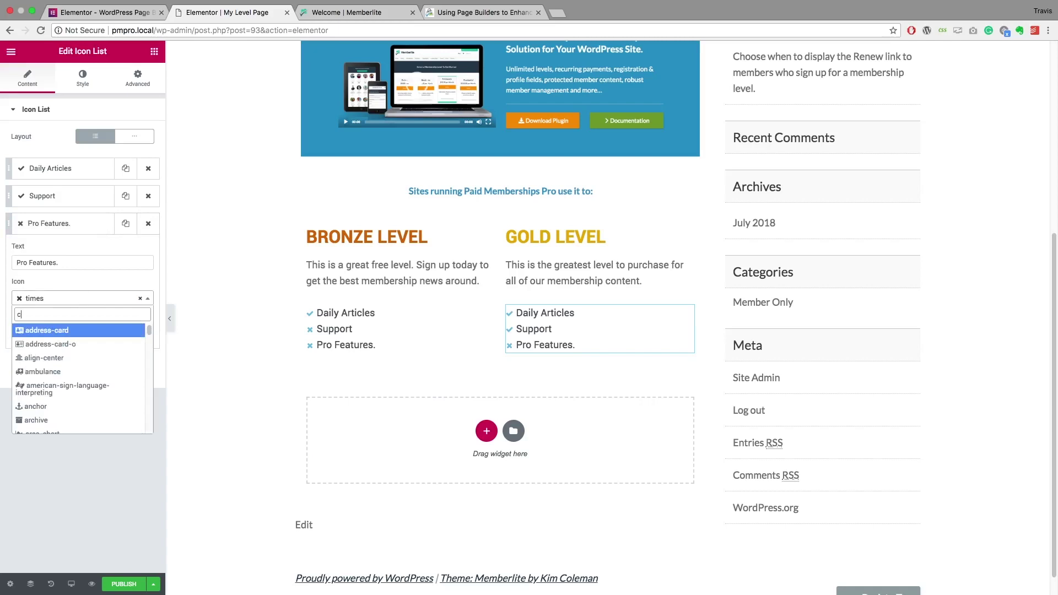
type("heck")
left_click(35, 344)
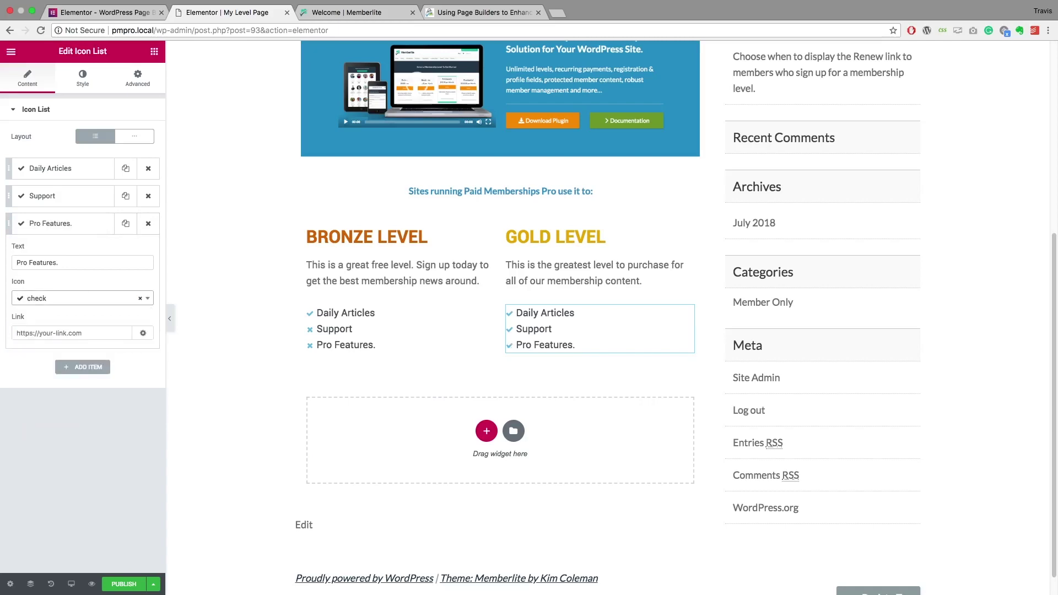
Centre the BRONZE LEVEL and GOLD LEVEL headings above their columns.
left_click(217, 346)
scroll(228, 331, "up", 3)
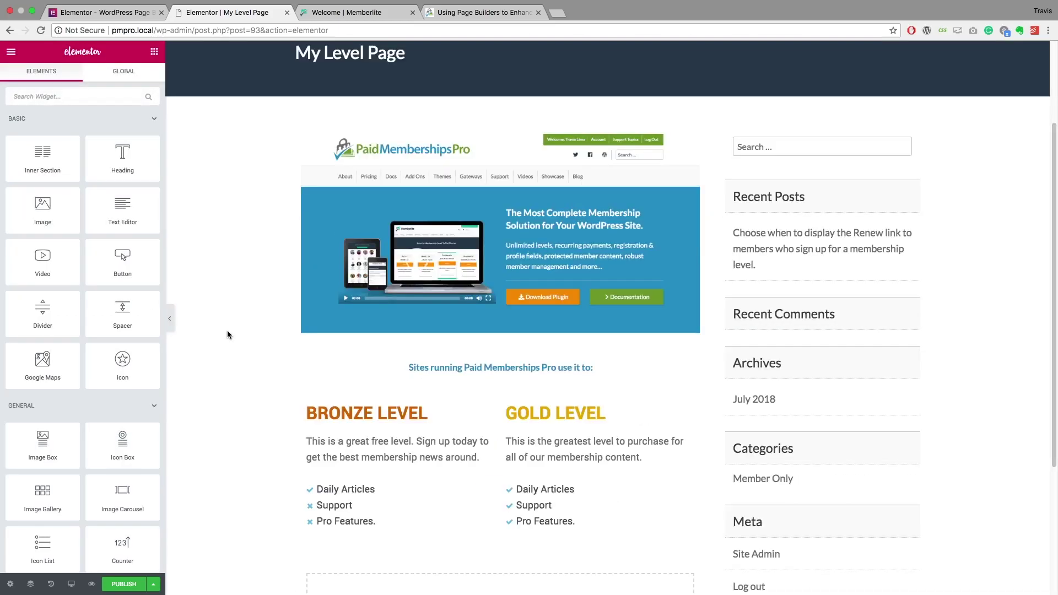
scroll(557, 188, "down", 2)
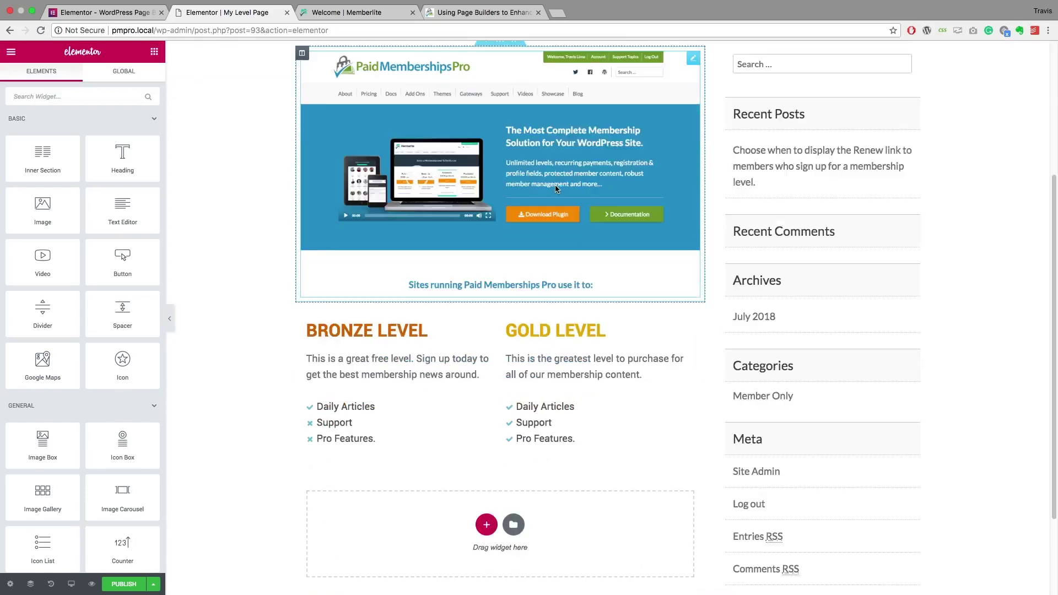
scroll(556, 189, "down", 1)
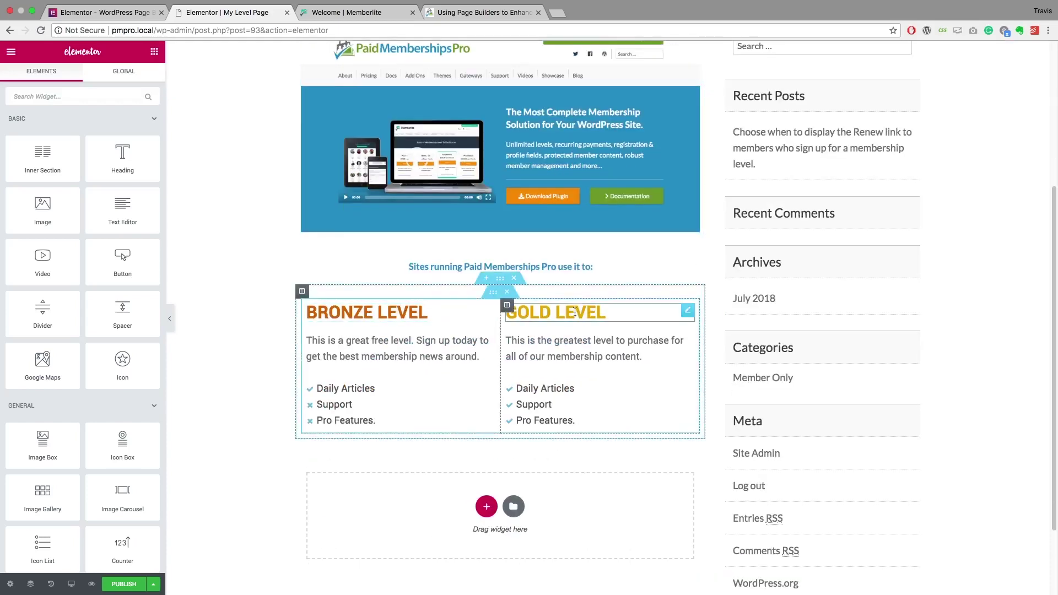
scroll(579, 311, "down", 1)
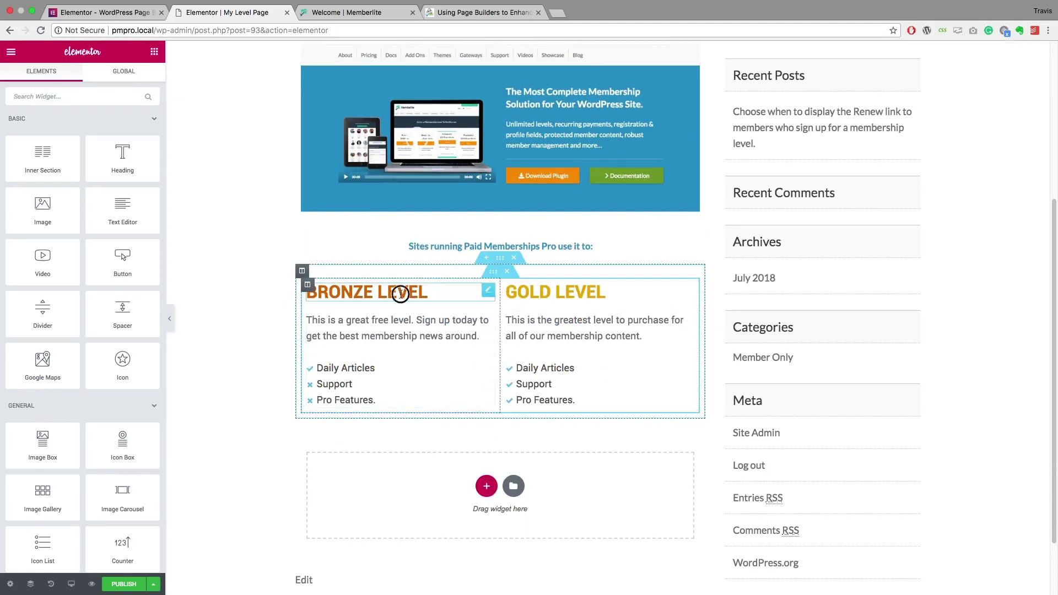
left_click(402, 292)
left_click(64, 309)
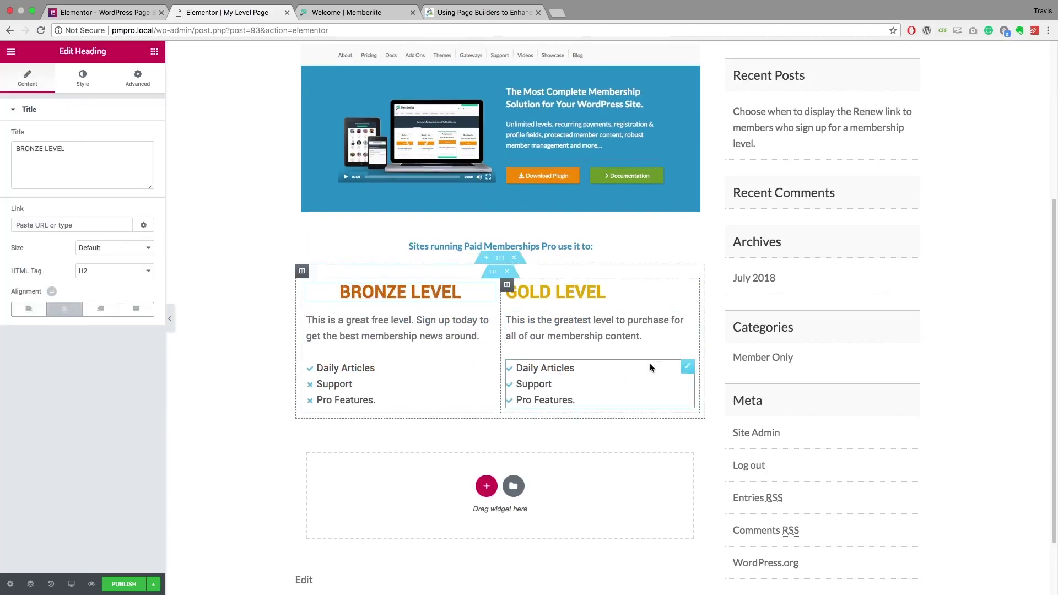
left_click(588, 303)
left_click(66, 309)
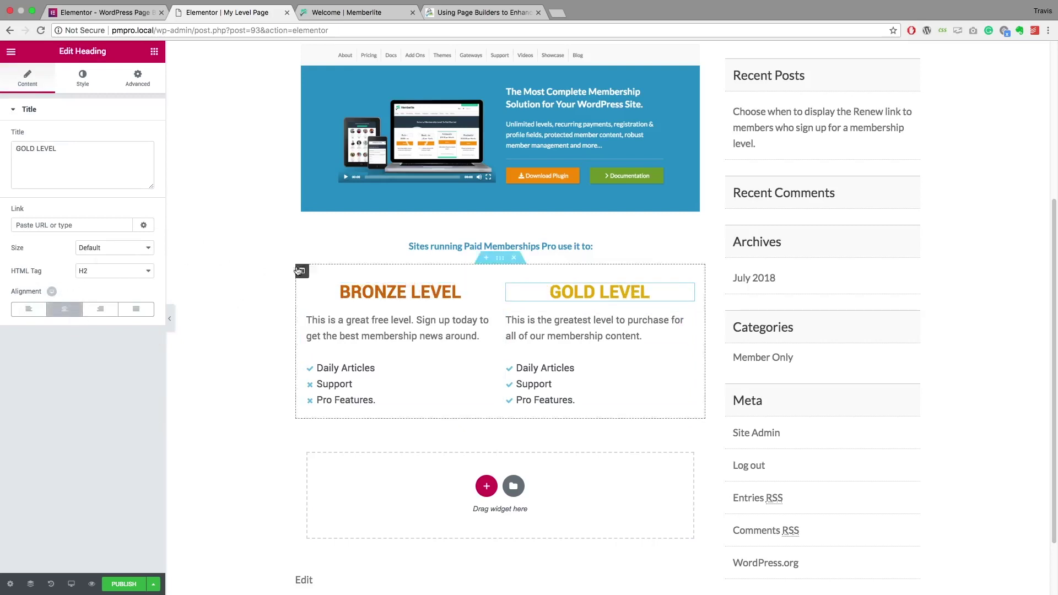
left_click(243, 263)
scroll(244, 263, "up", 3)
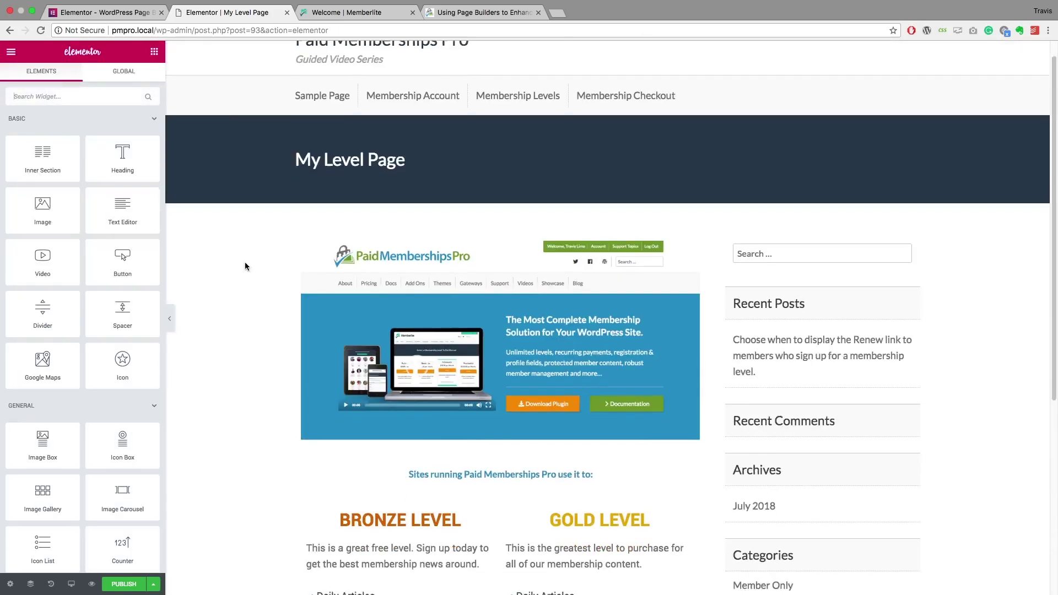
scroll(245, 267, "down", 2)
scroll(245, 266, "down", 1)
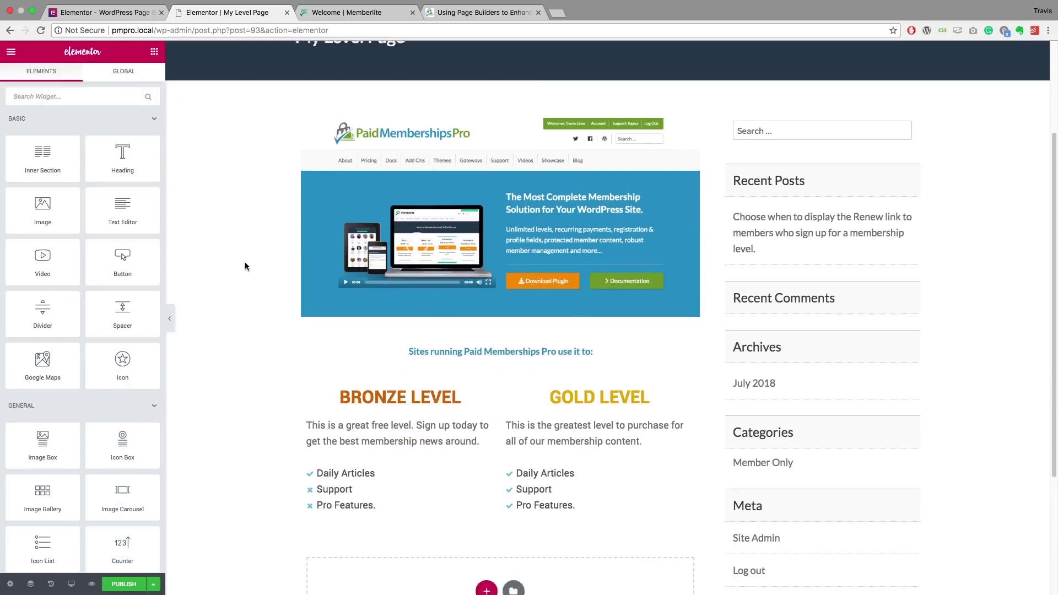
scroll(245, 267, "down", 2)
scroll(245, 264, "down", 2)
scroll(245, 264, "down", 2)
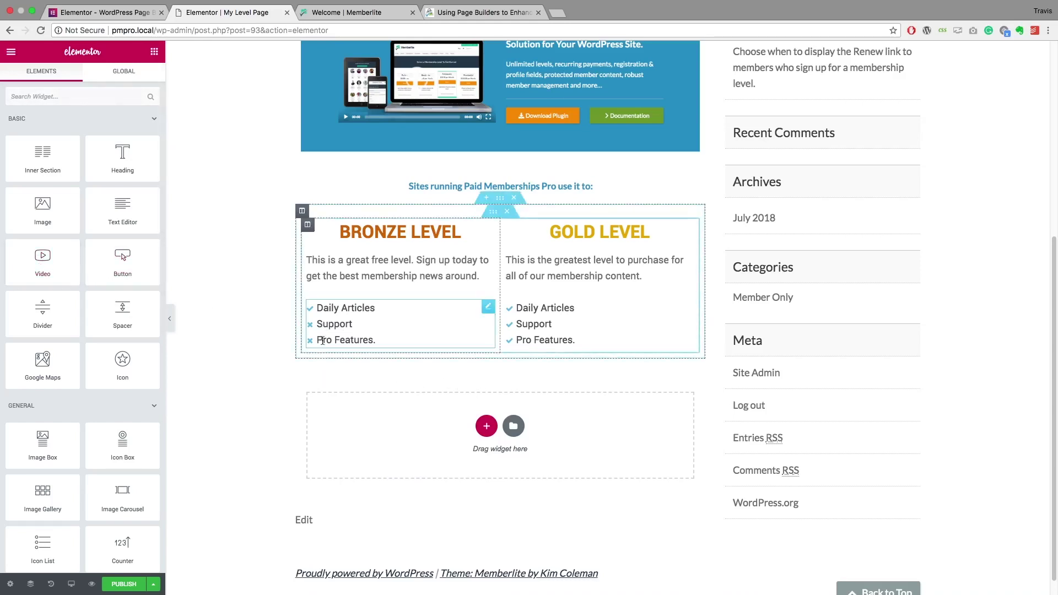
scroll(266, 318, "up", 3)
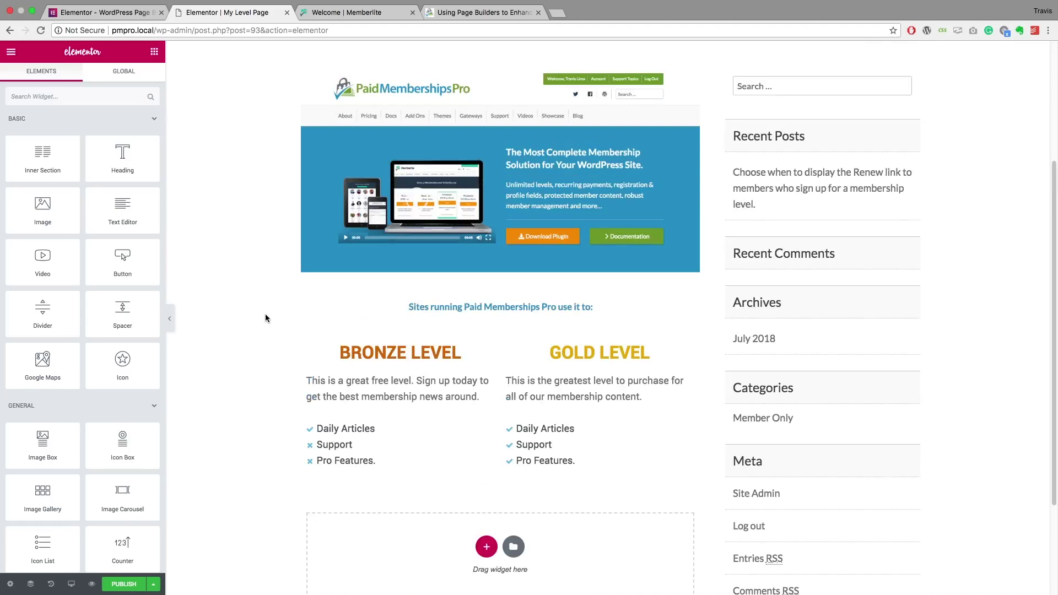
scroll(266, 318, "down", 1)
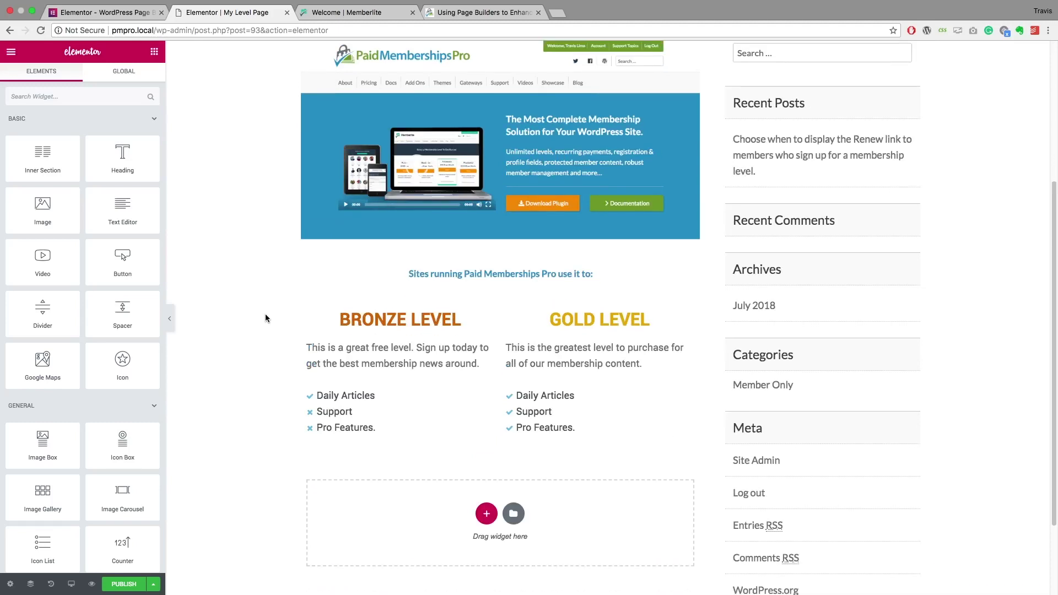
scroll(266, 318, "up", 2)
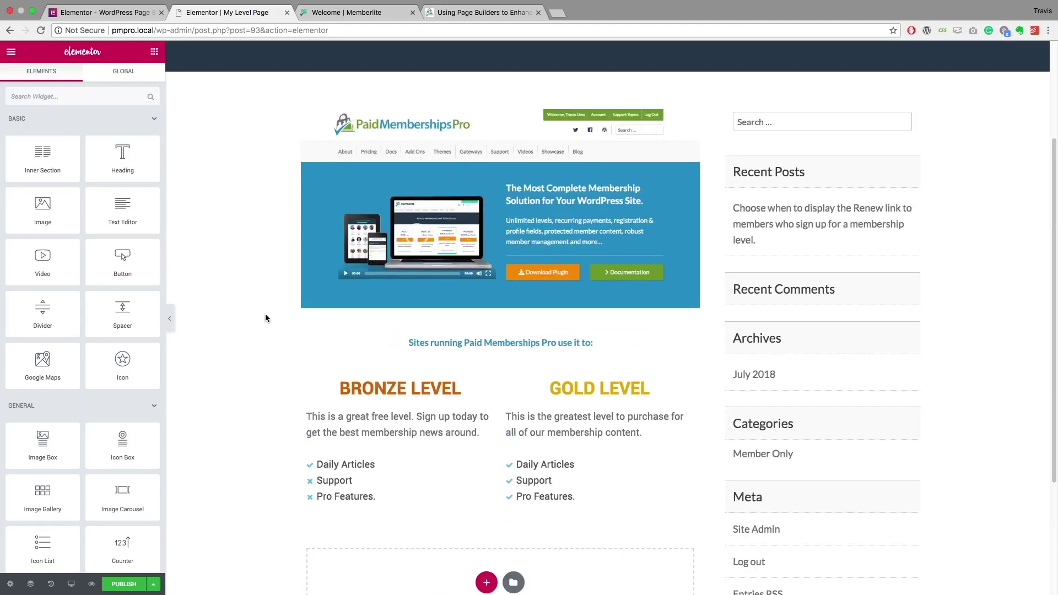
scroll(298, 366, "up", 3)
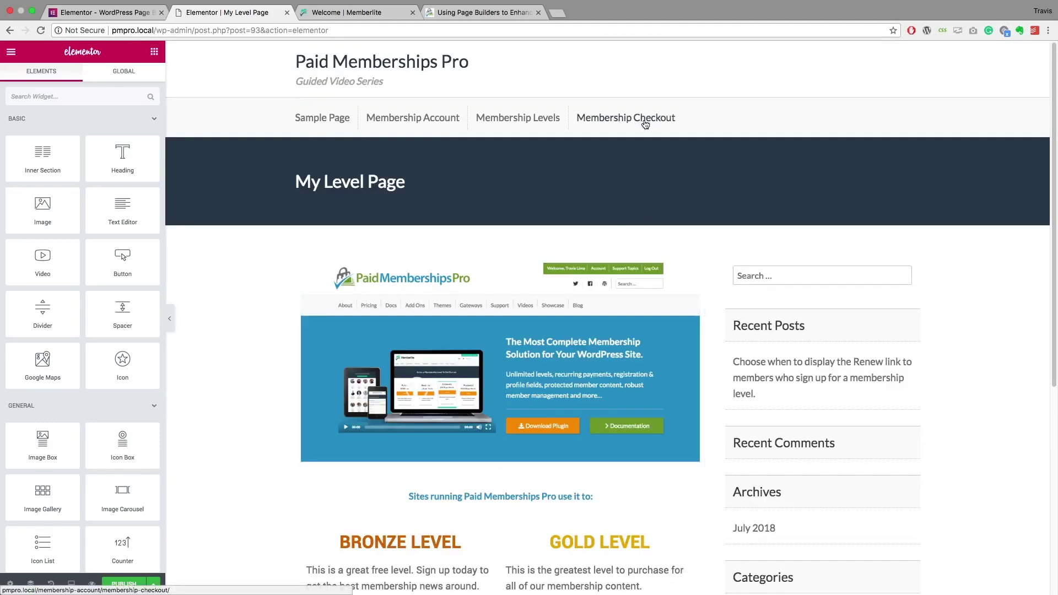
scroll(269, 394, "down", 2)
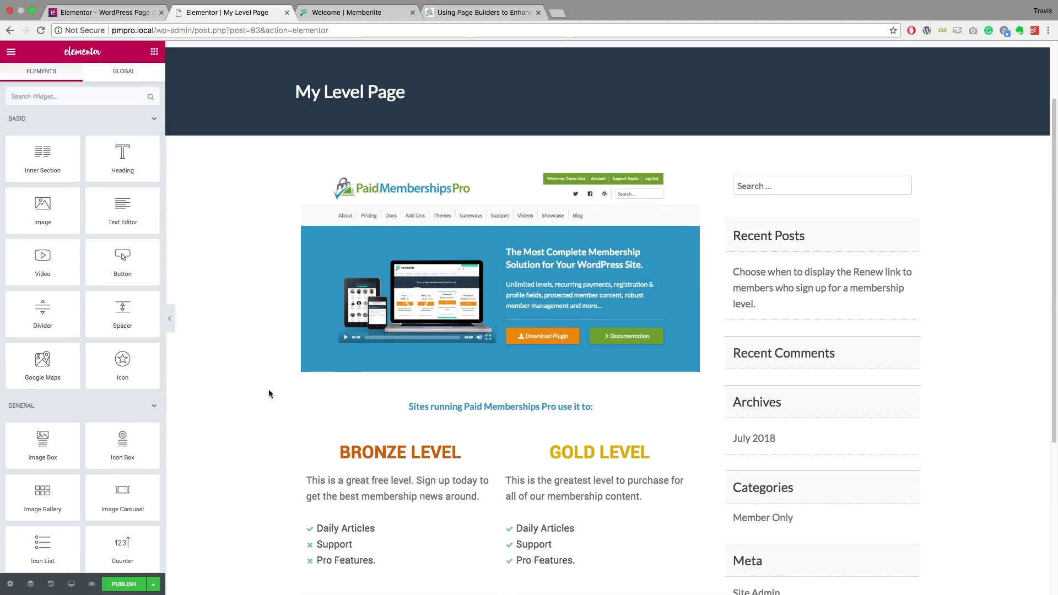
scroll(269, 393, "down", 3)
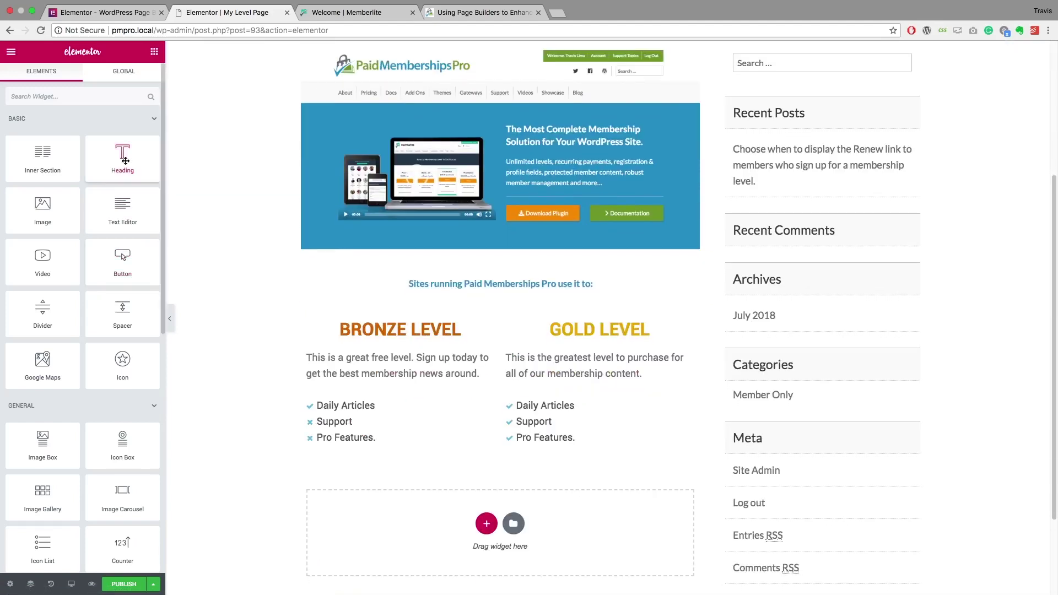
Add a centred green FREE heading under the Bronze list and duplicate it.
left_click_drag(121, 150, 386, 473)
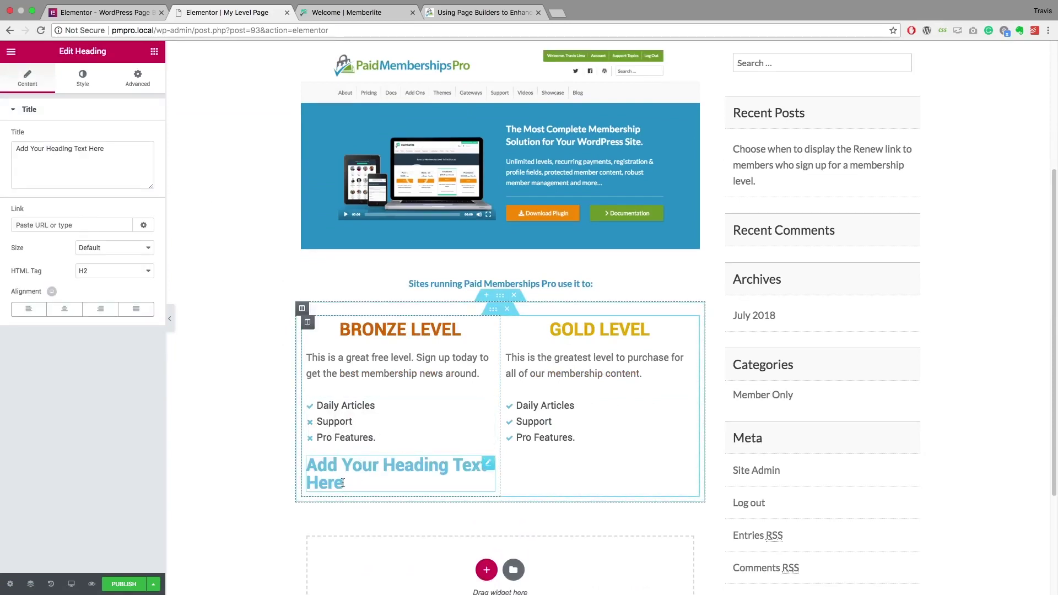
left_click_drag(344, 484, 295, 455)
type("FR")
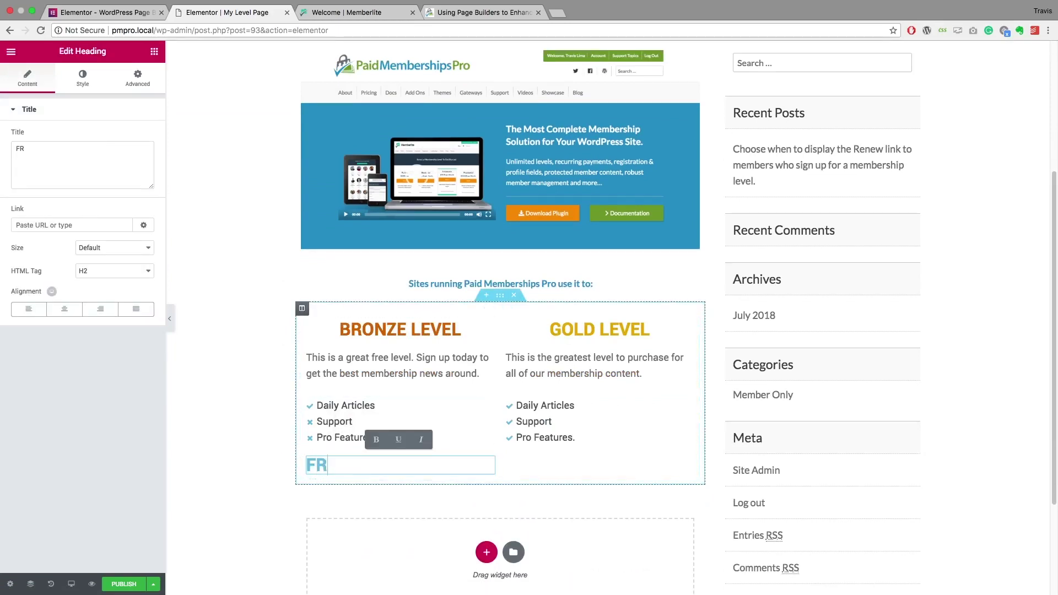
type("EE")
left_click(64, 309)
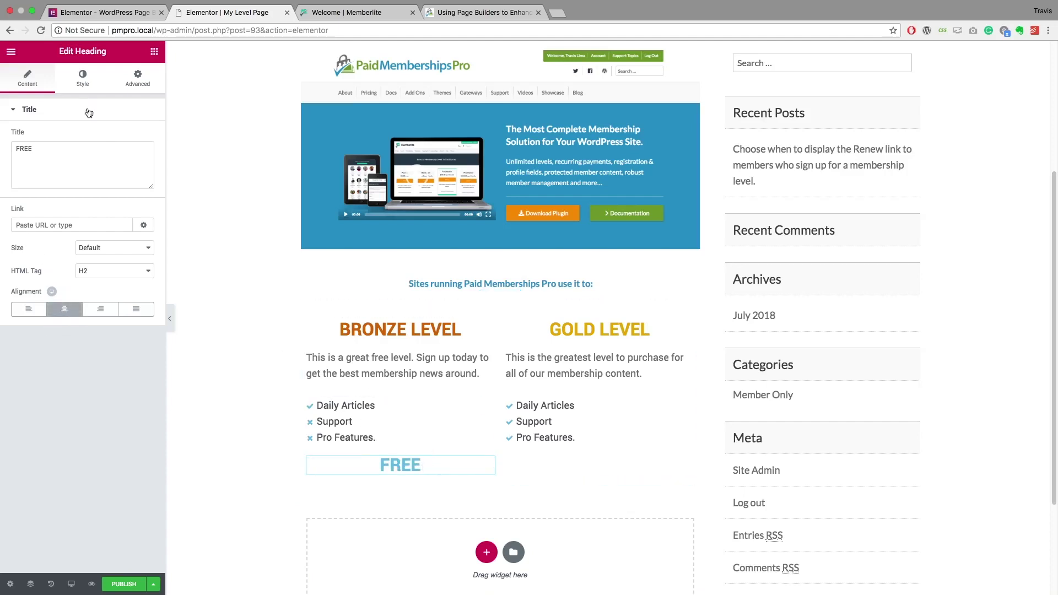
left_click(83, 81)
left_click(137, 136)
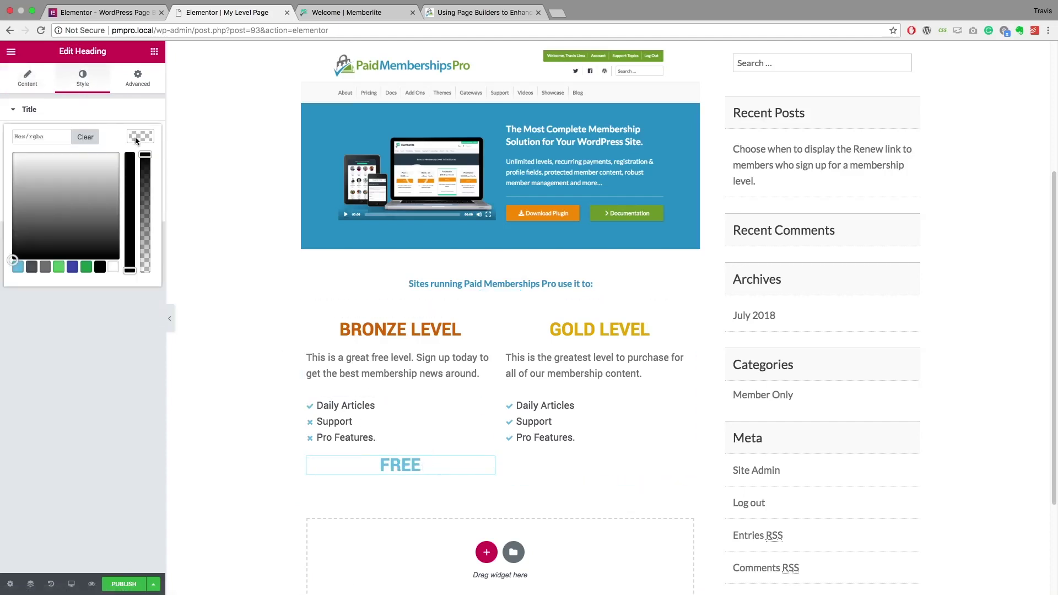
left_click(59, 267)
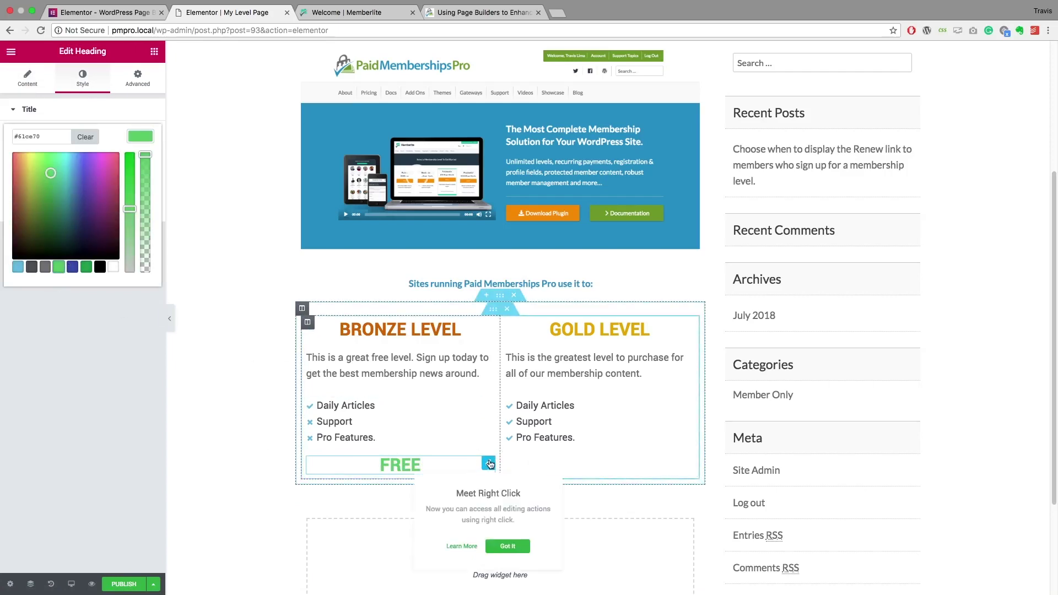
right_click(494, 470)
left_click(522, 452)
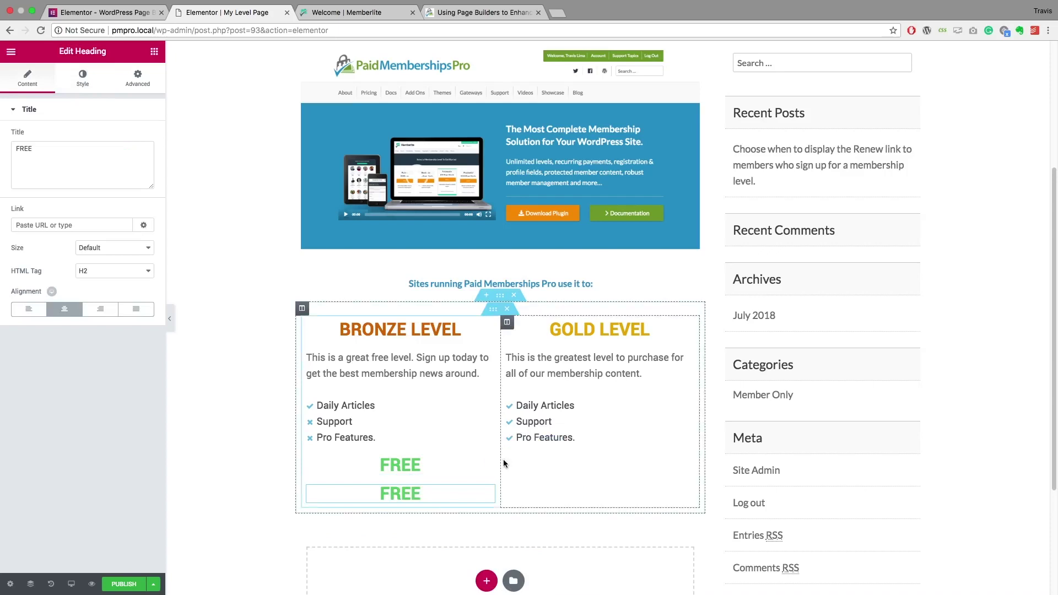
Move the FREE copy into the Gold column and change it to '$20 per Month'.
mouse_move(487, 493)
left_mouse_down()
mouse_move(574, 456)
mouse_move(538, 384)
mouse_move(546, 453)
left_mouse_up()
left_click_drag(622, 464, 579, 465)
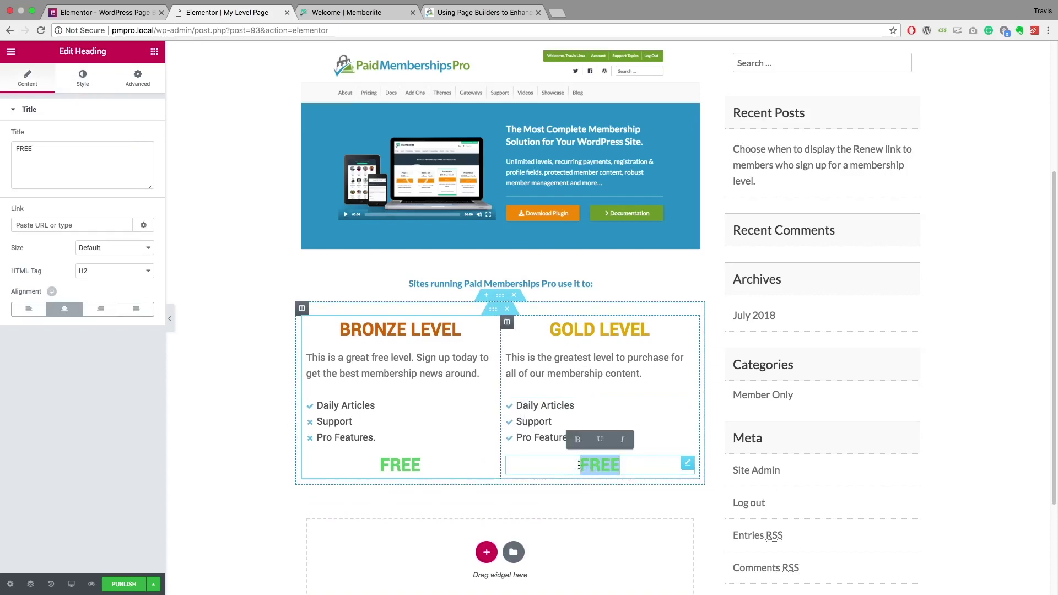
type("$20")
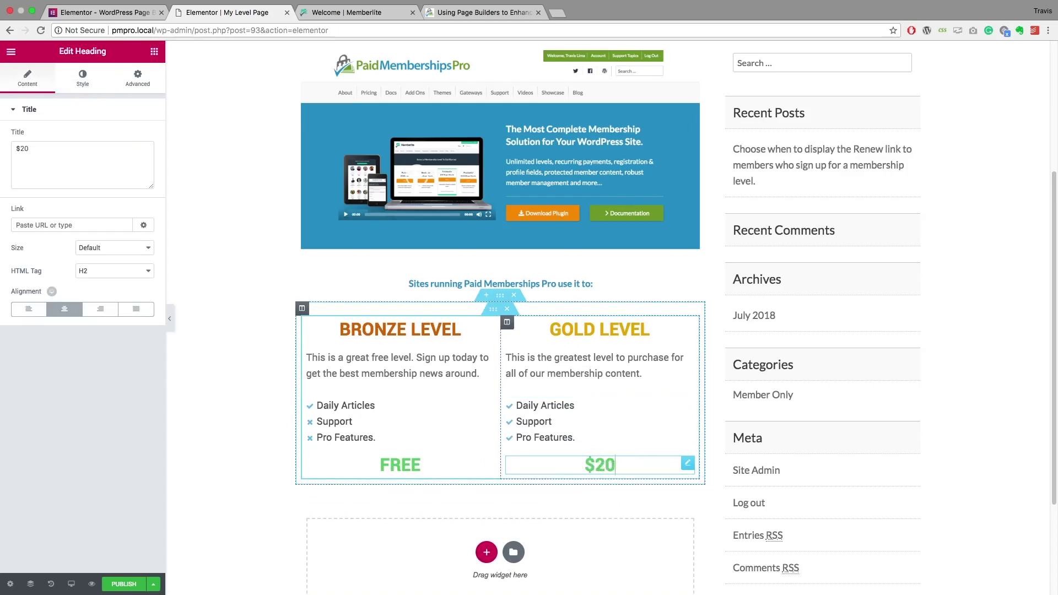
type(" per Mo")
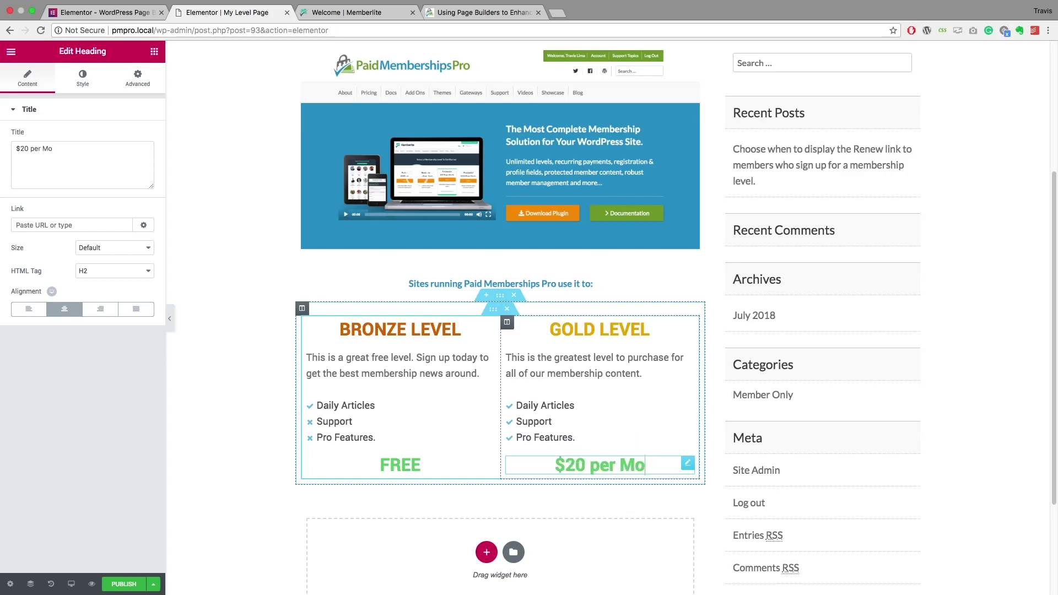
type("nth")
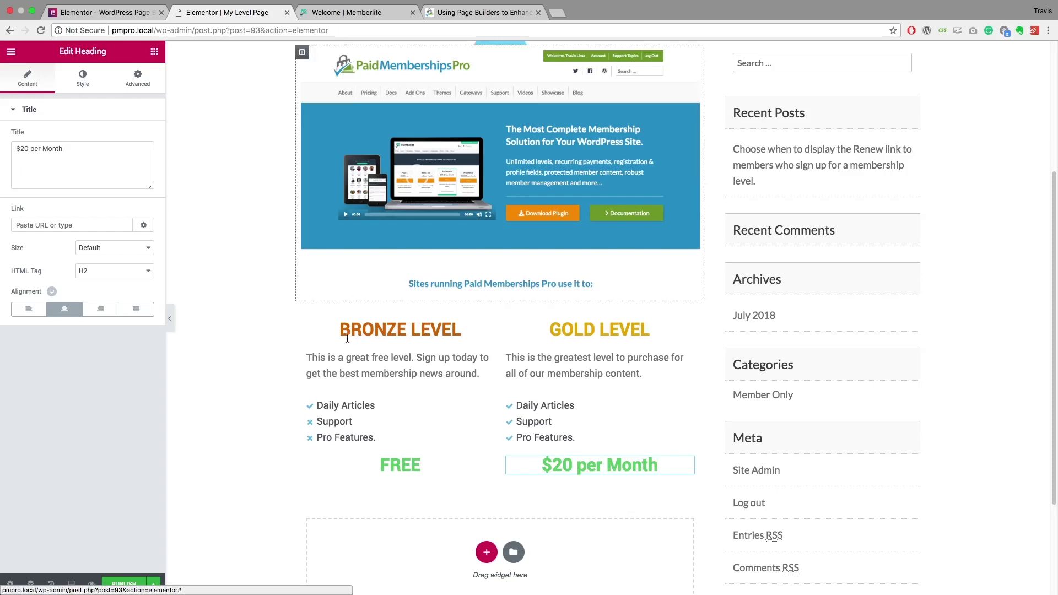
left_click(12, 51)
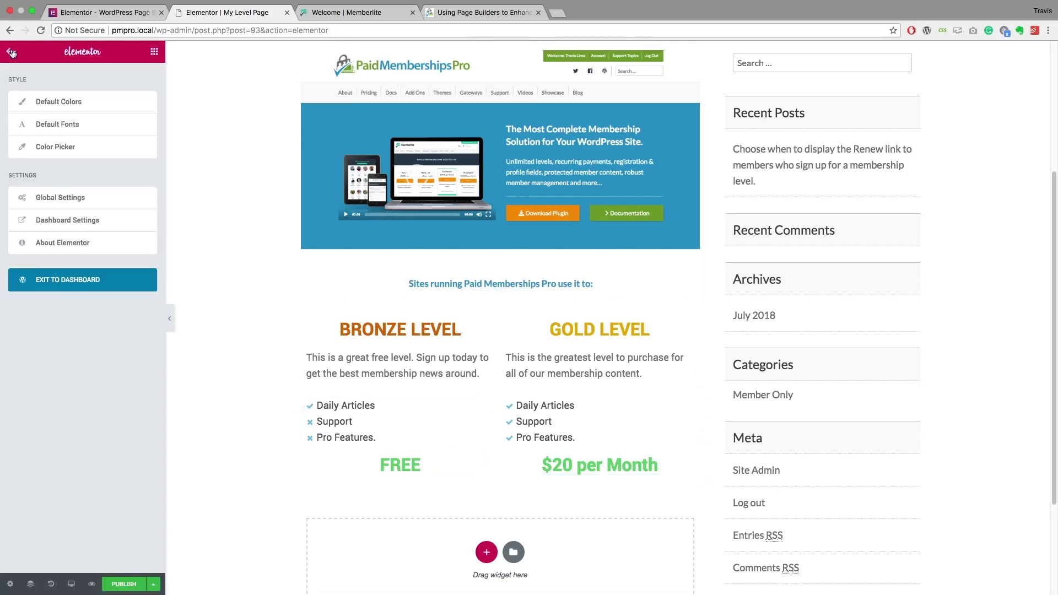
Add a Button under the Bronze price and a duplicate under $20 per Month in Gold.
left_click(12, 52)
scroll(92, 198, "down", 1)
left_click_drag(143, 257, 409, 474)
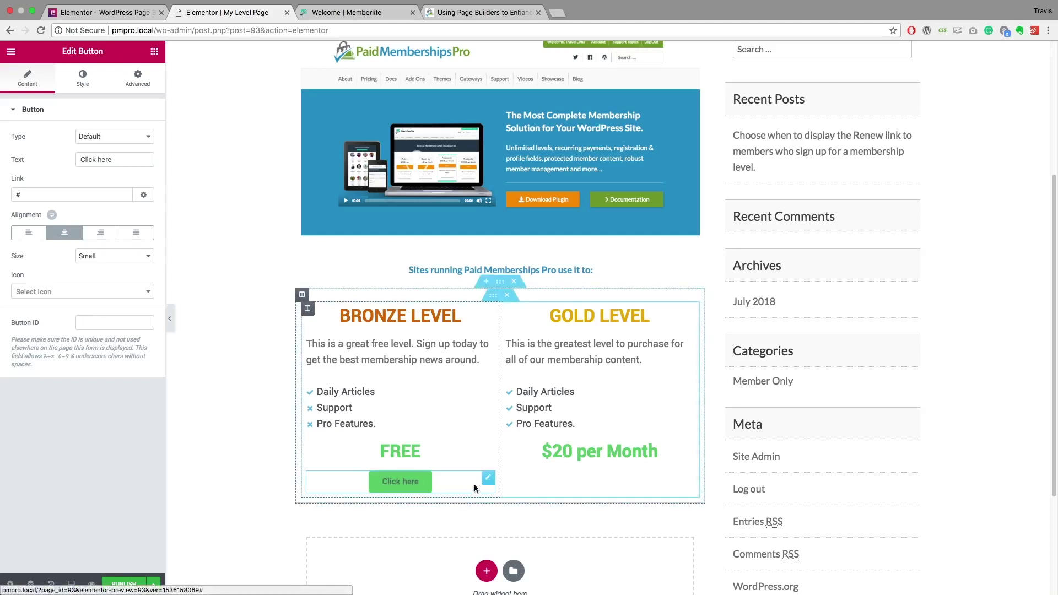
right_click(491, 481)
left_click(522, 453)
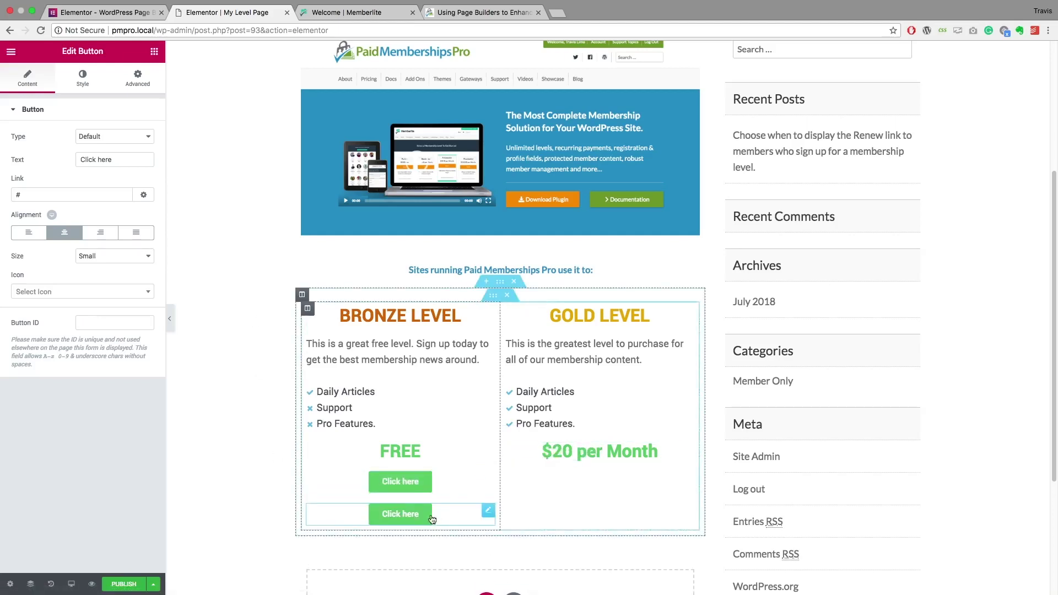
left_click_drag(432, 514, 591, 480)
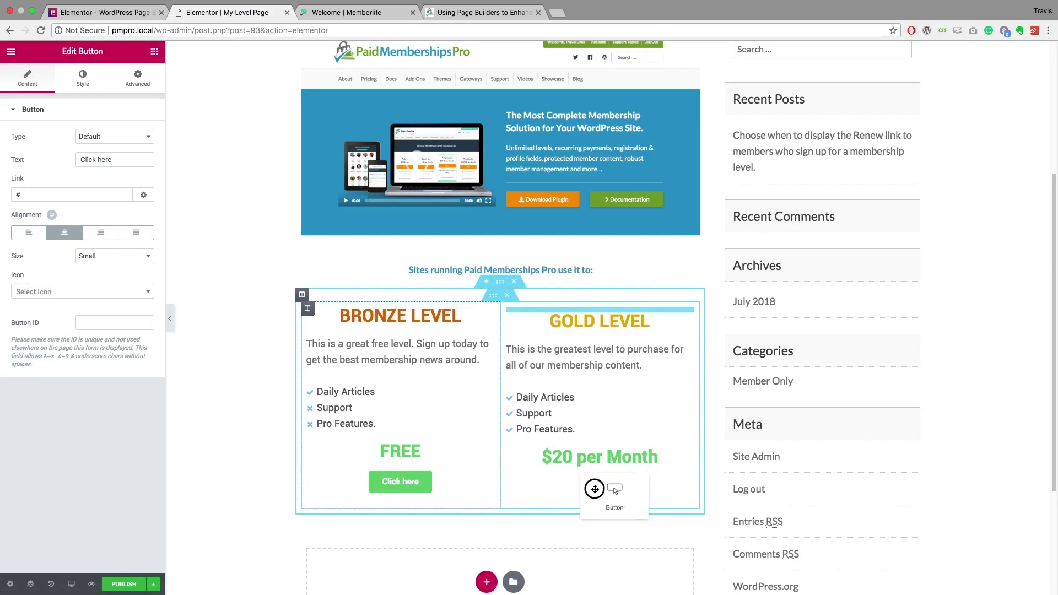
mouse_move(614, 490)
left_mouse_down()
mouse_move(637, 453)
mouse_move(579, 486)
mouse_move(573, 451)
mouse_move(586, 456)
left_mouse_up()
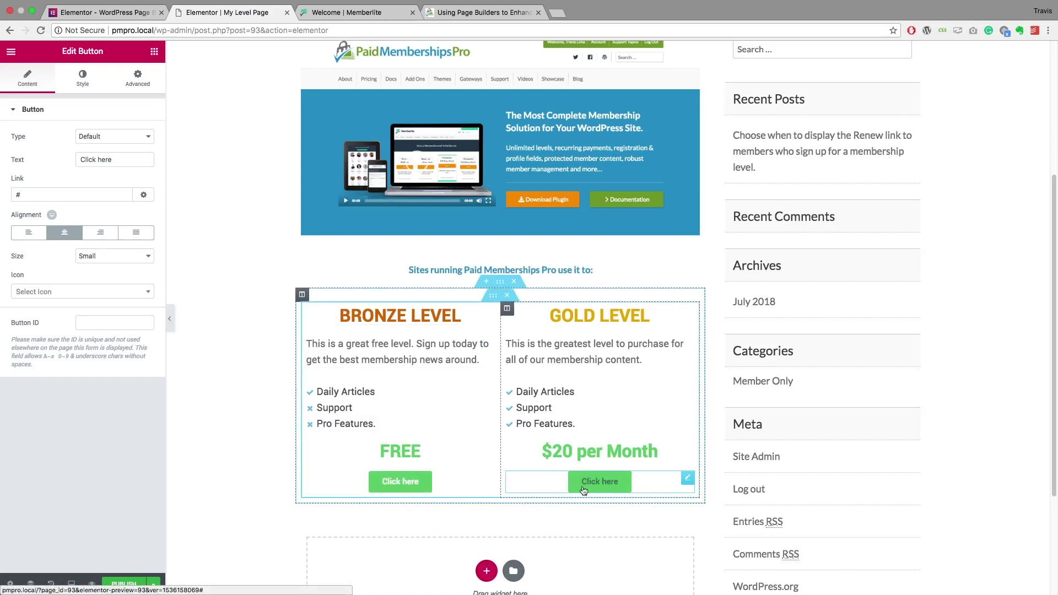
Label the Bronze button 'Sign up!' with a cart-plus icon.
left_click_drag(423, 487, 83, 121)
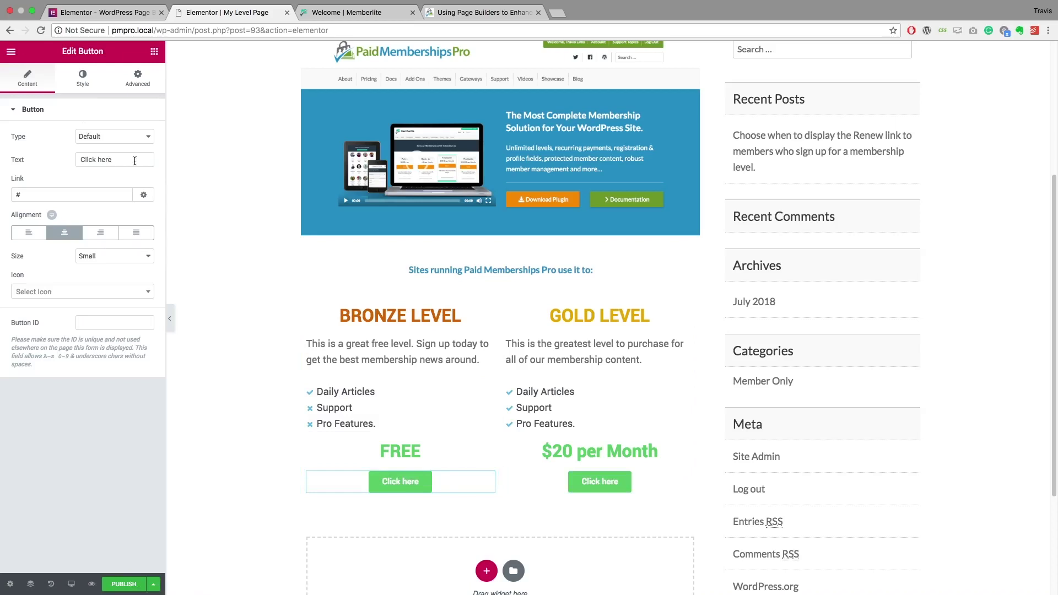
left_click_drag(124, 160, 69, 160)
key("BackSpace")
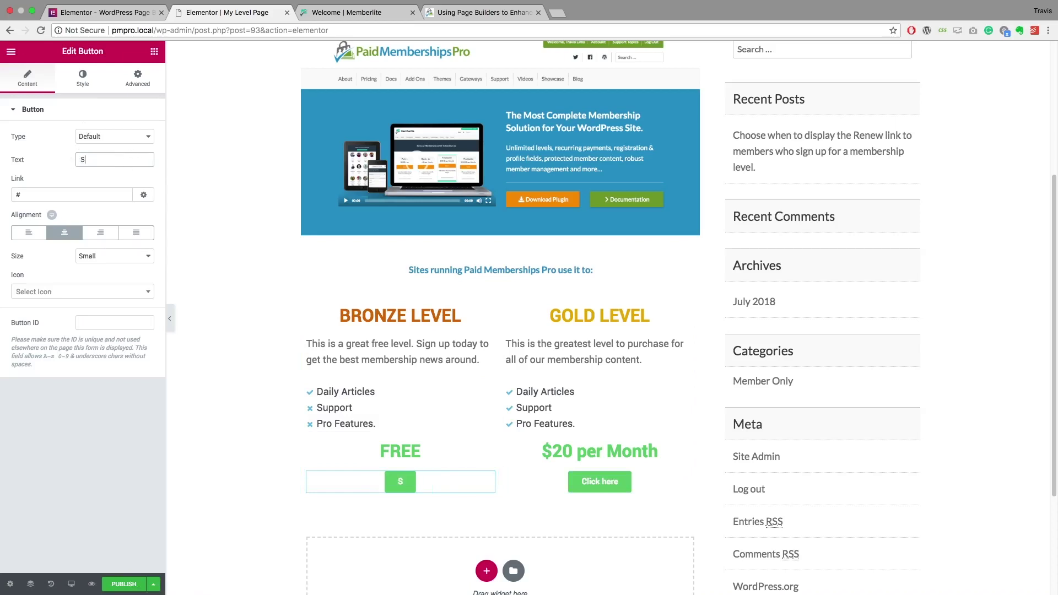
type("Sign up")
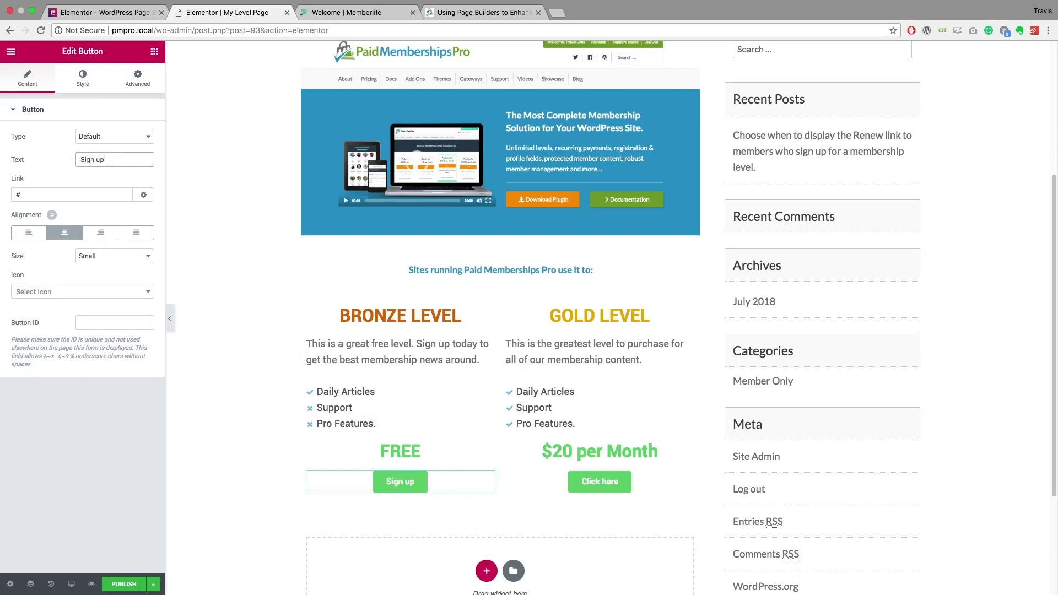
type("!")
left_click(90, 294)
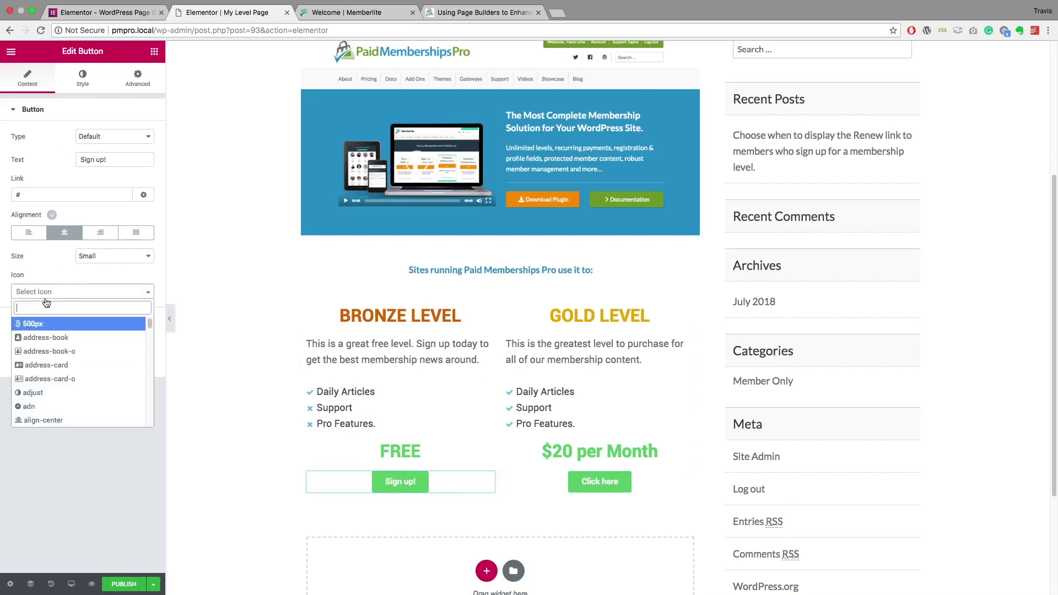
type("cart")
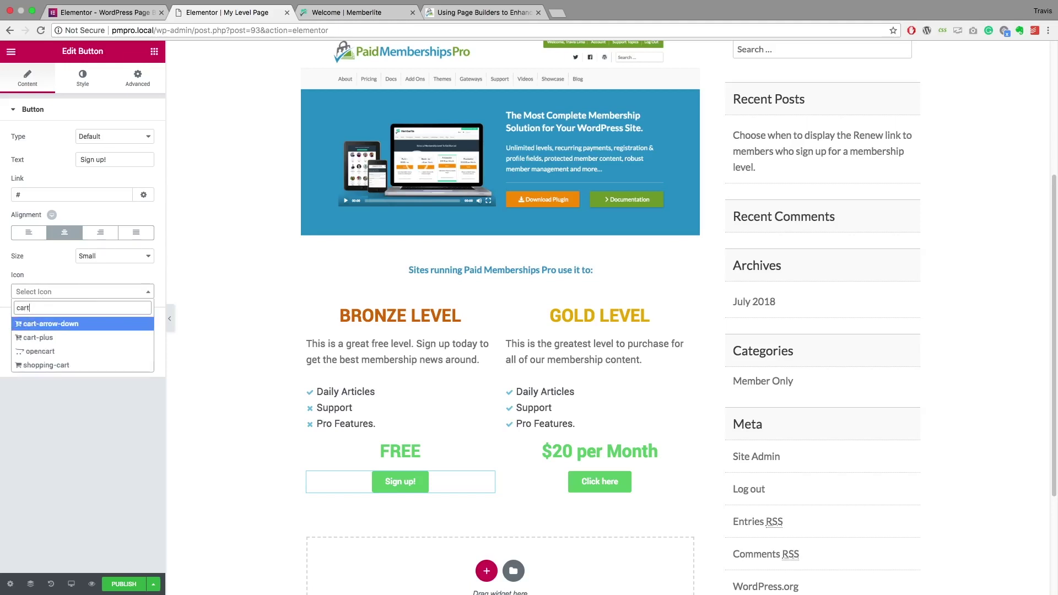
left_click(33, 335)
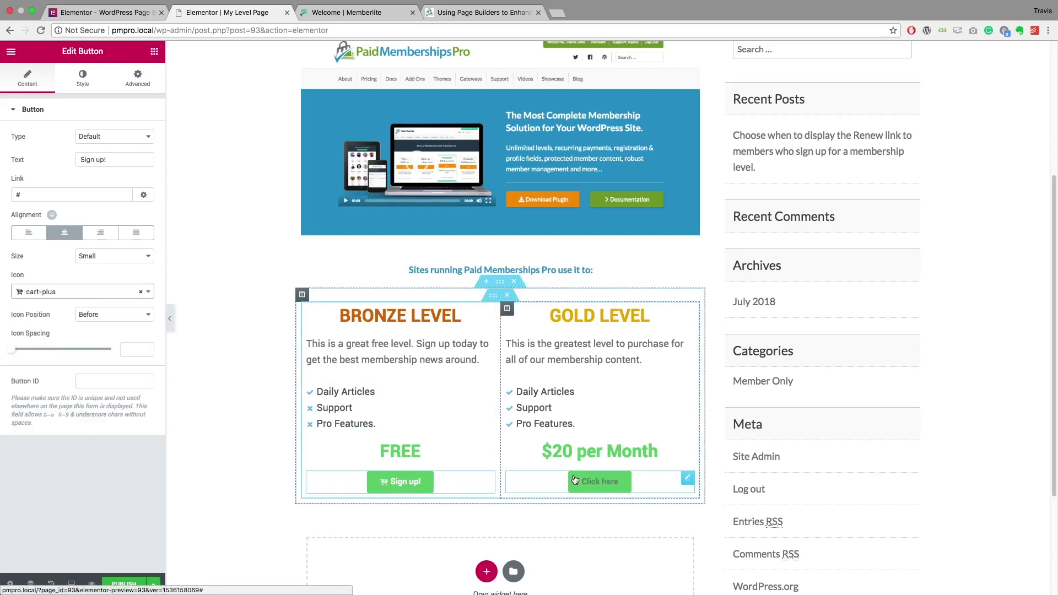
Give the Gold button a cart-plus icon and label it 'Buy Now'.
left_click(554, 473)
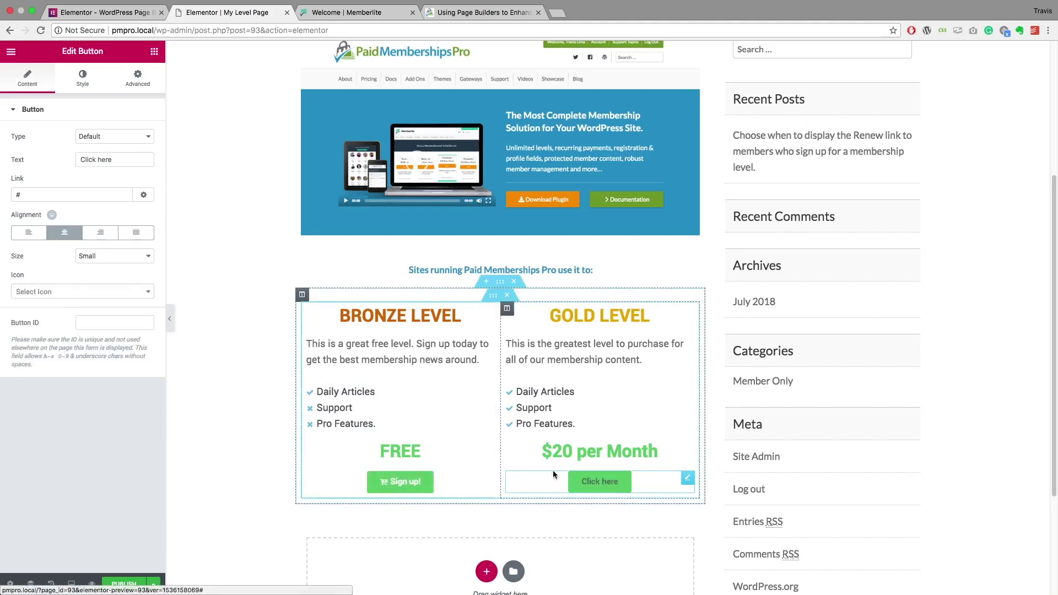
left_click(75, 292)
type("cart")
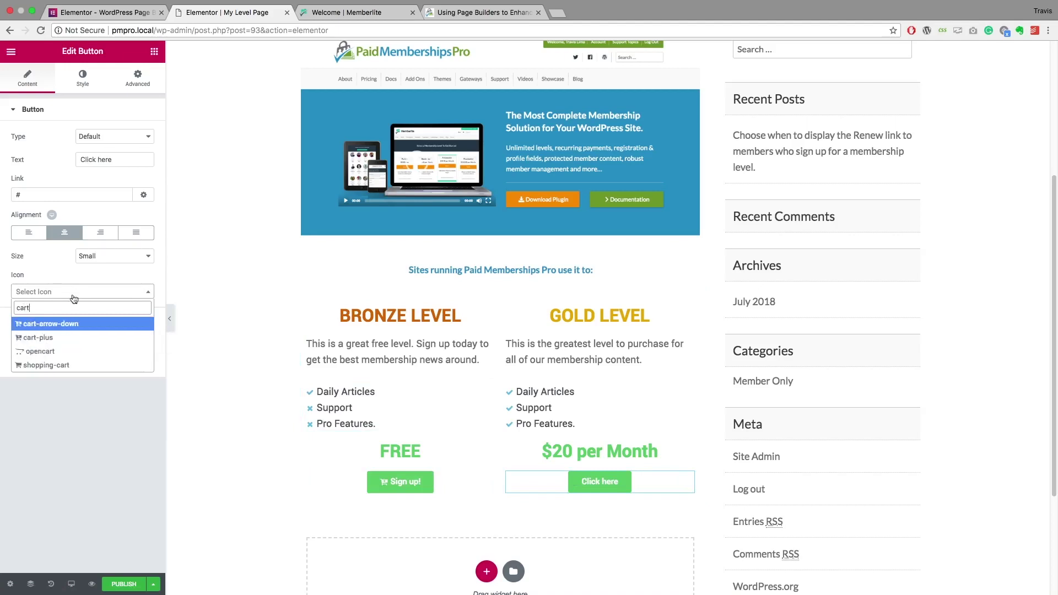
key("Down")
key("Return")
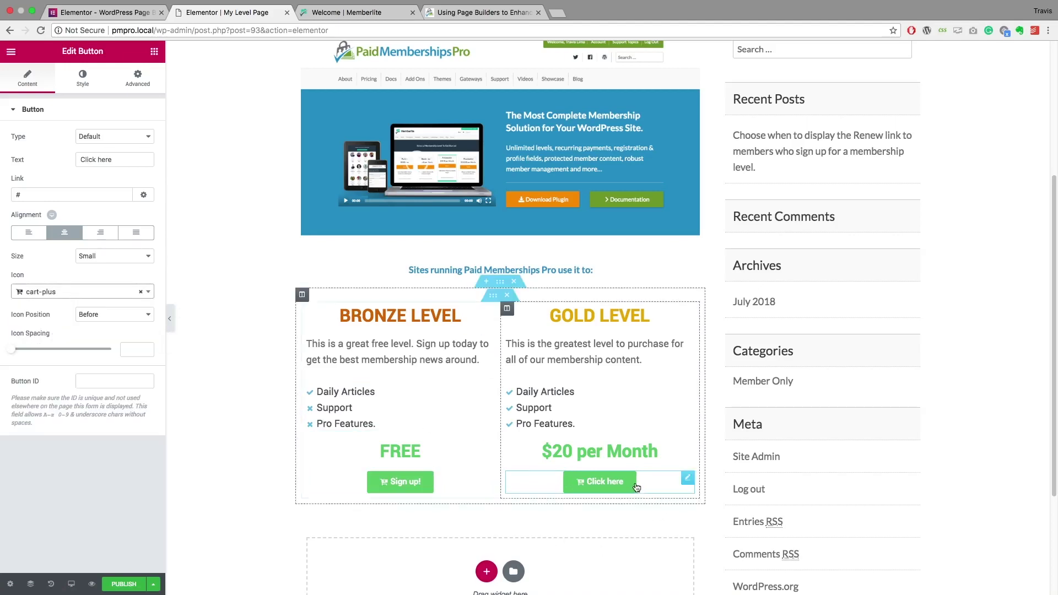
left_click_drag(112, 159, 76, 161)
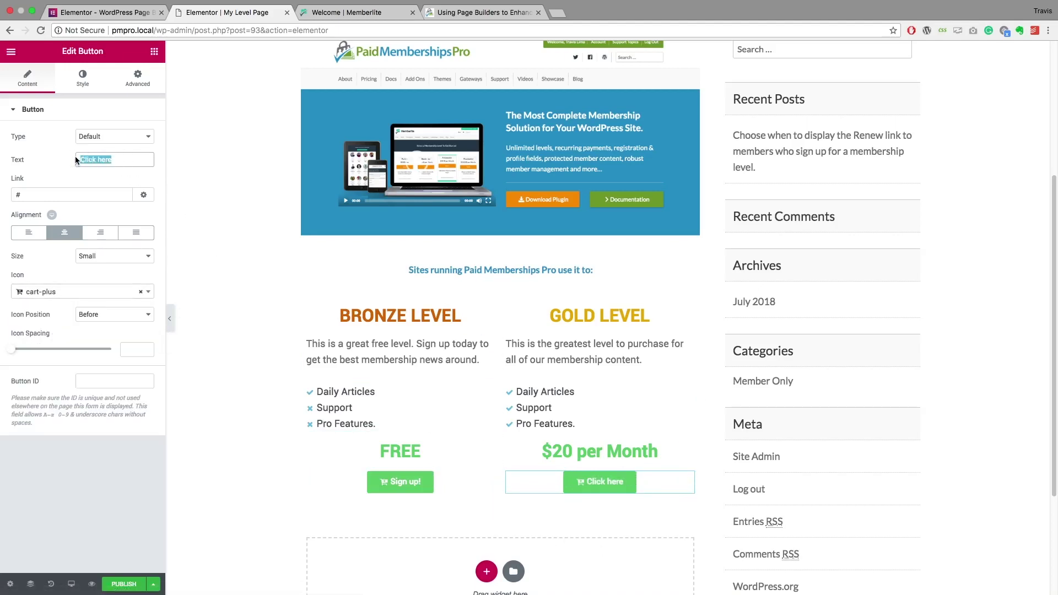
type("Buy")
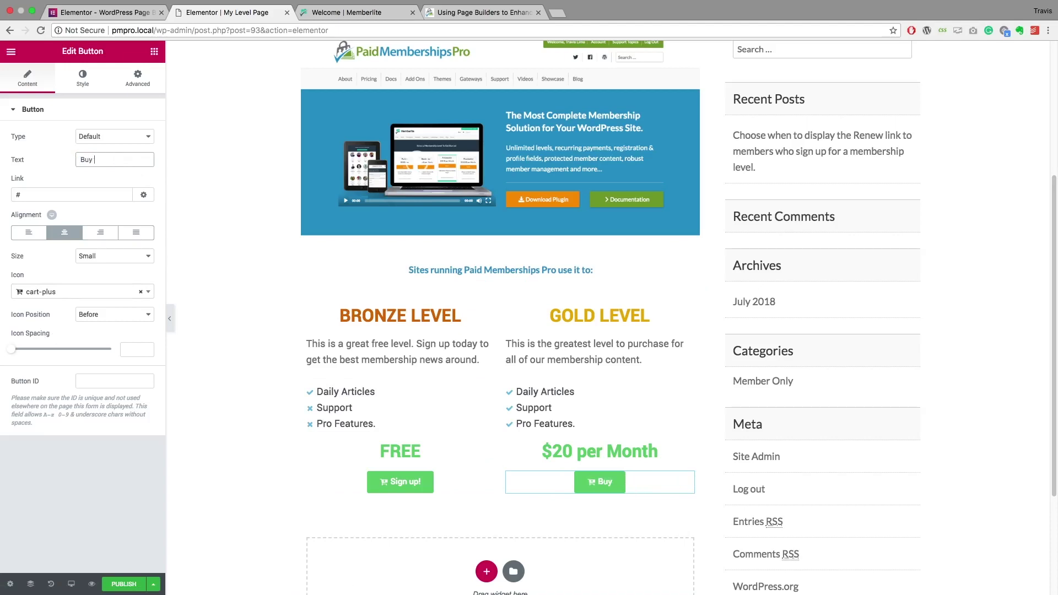
type(" Now")
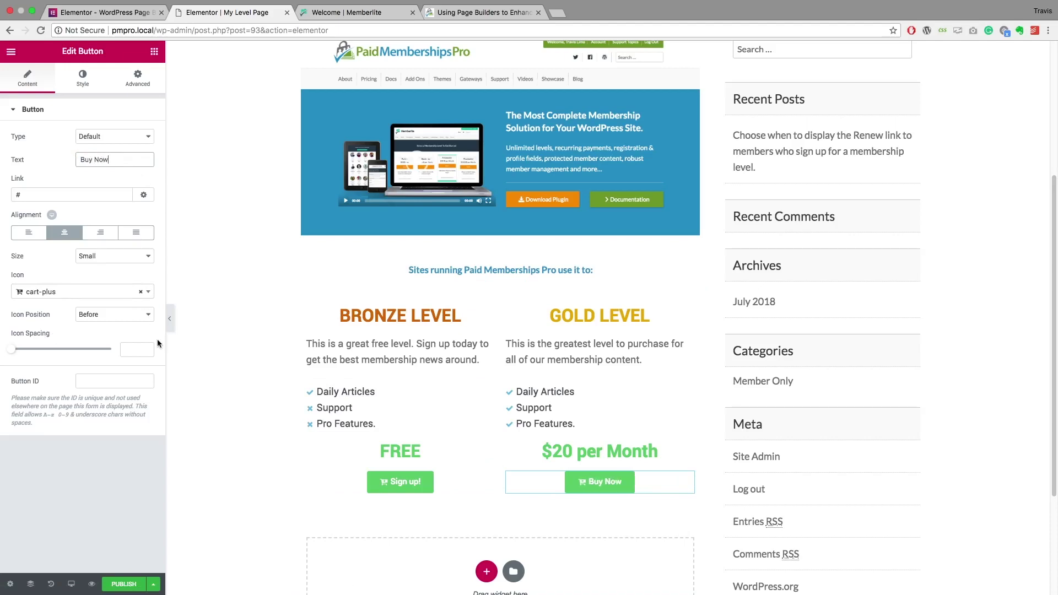
Give the Sign up! button a light-blue background, leaving Buy Now green.
left_click(484, 480)
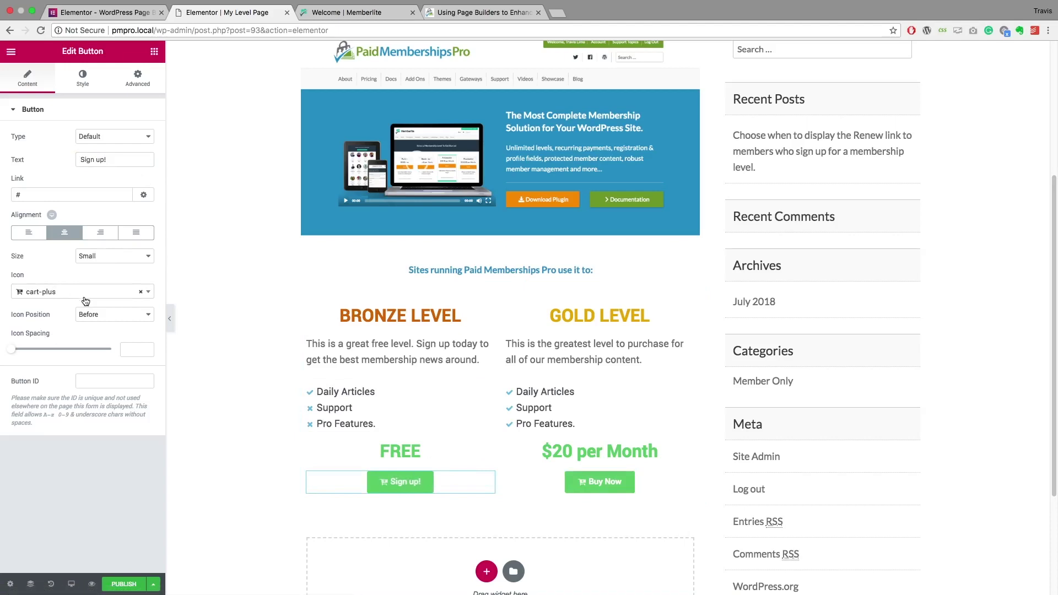
left_click(82, 79)
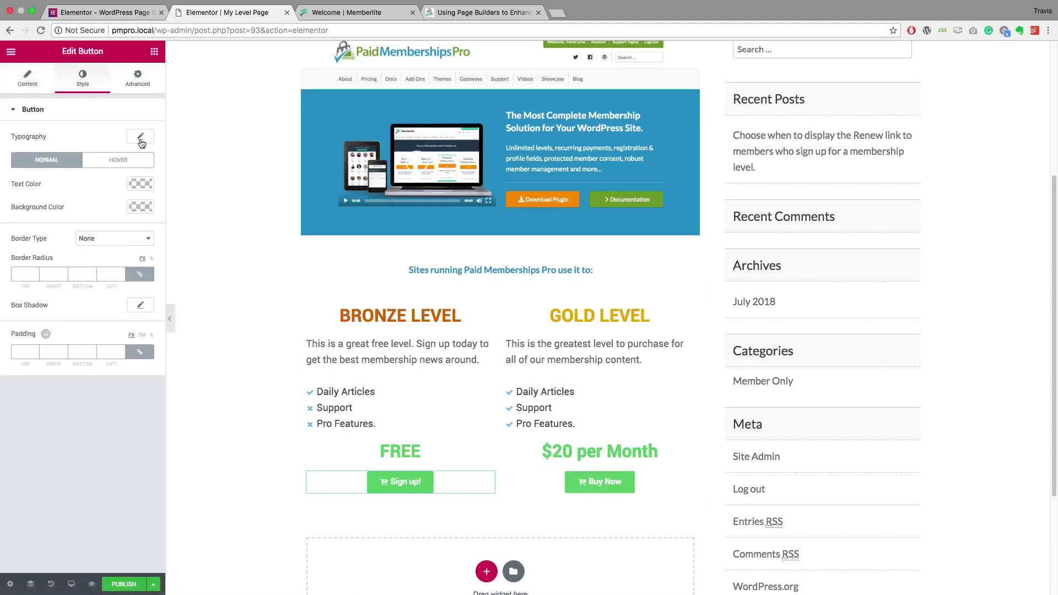
left_click(141, 207)
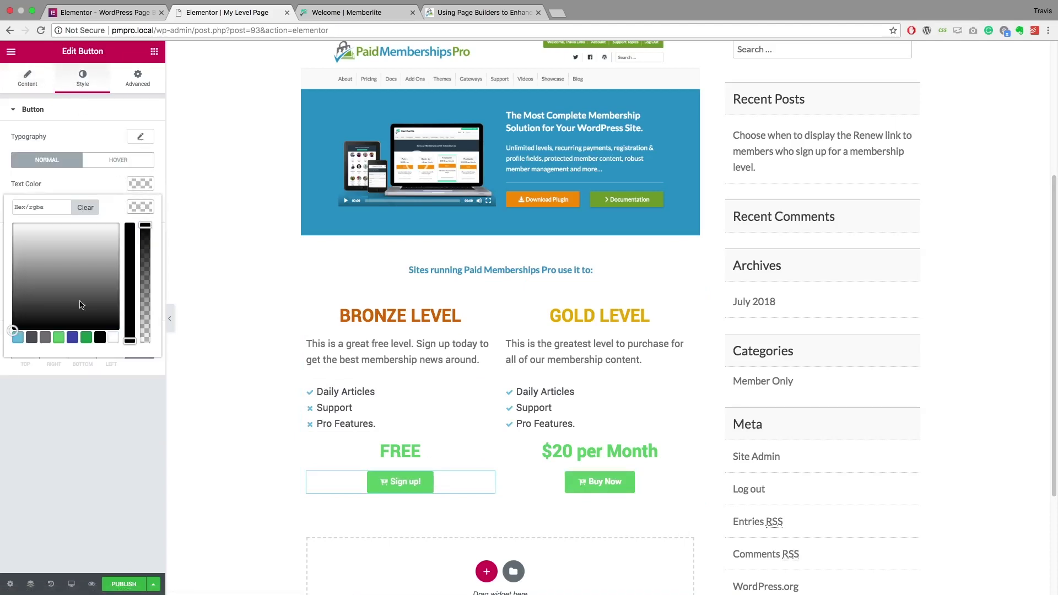
left_click(76, 306)
left_click(69, 287)
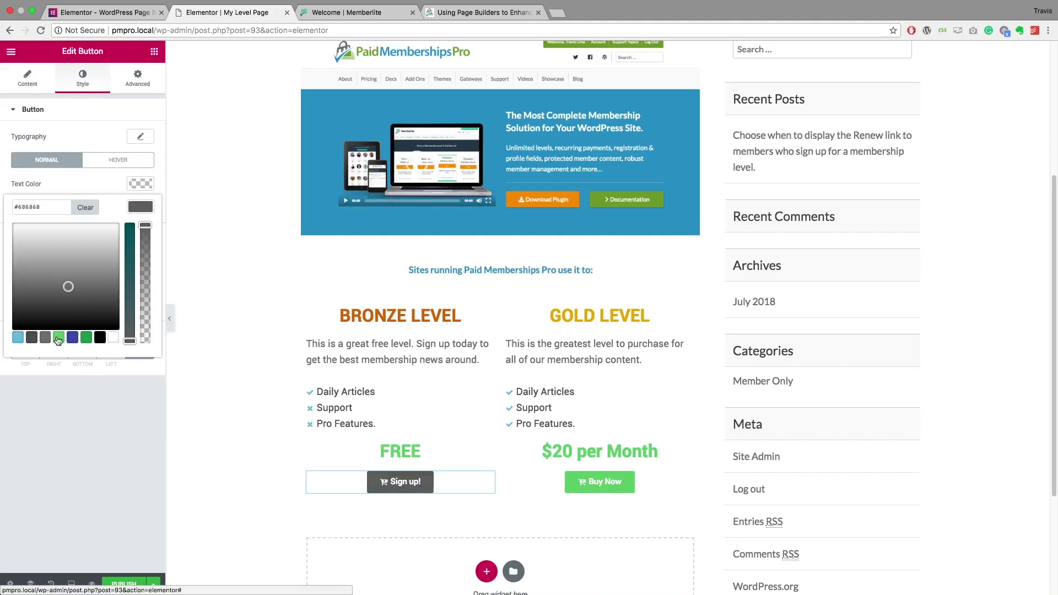
left_click(18, 338)
left_click(210, 418)
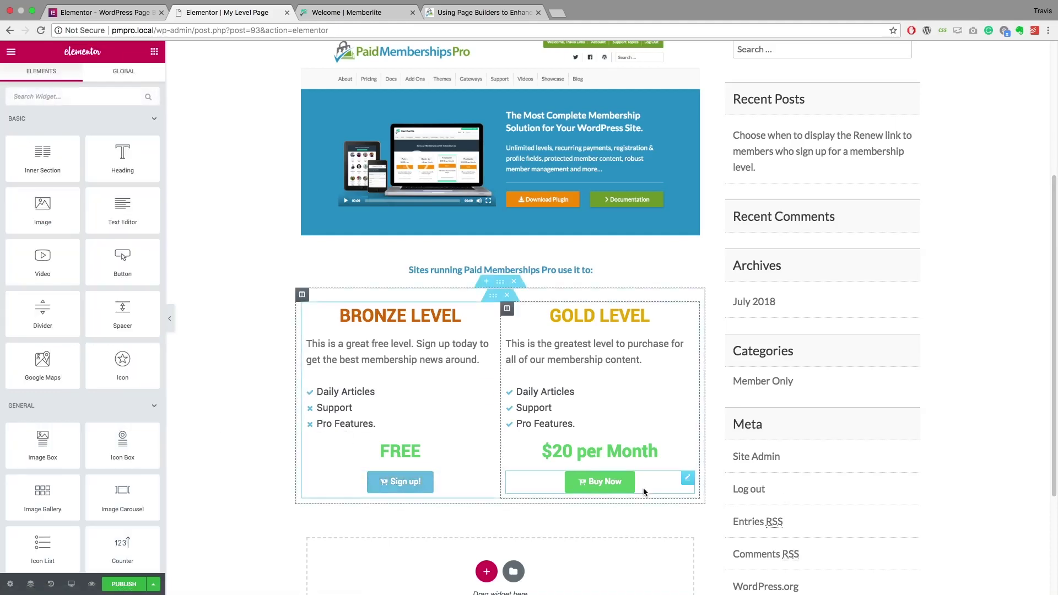
scroll(643, 491, "down", 3)
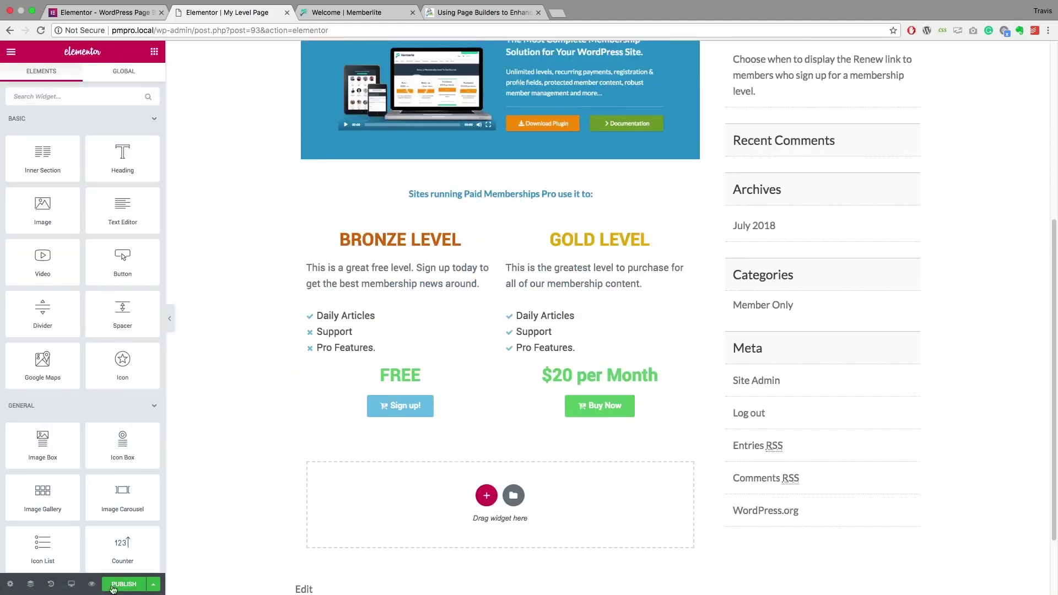
Publish My Level Page, view it live and test where Sign up! and Buy Now lead.
left_click(117, 585)
left_click(130, 551)
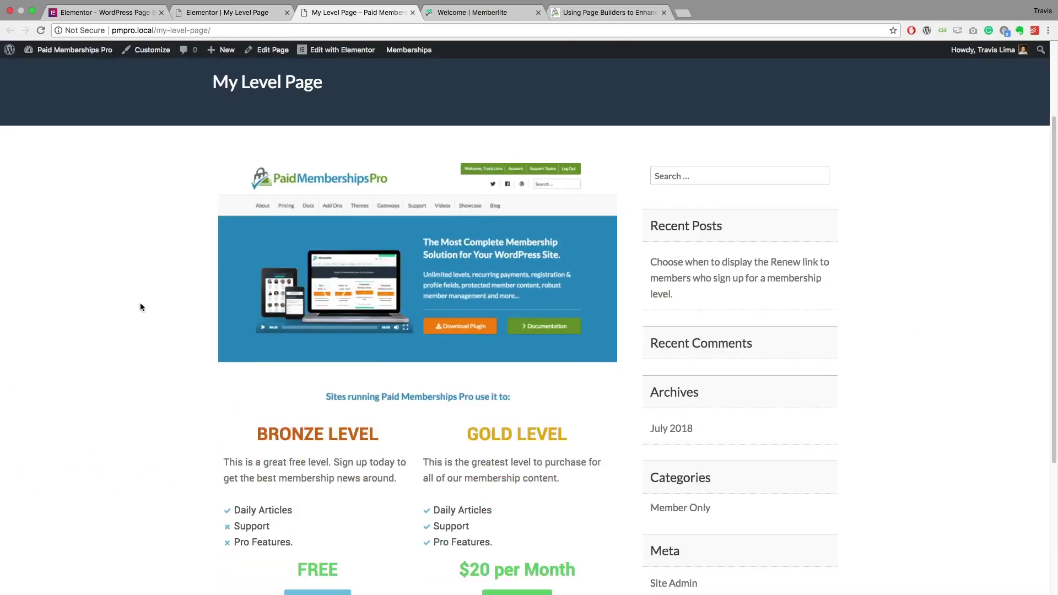
scroll(140, 307, "down", 2)
scroll(140, 306, "down", 2)
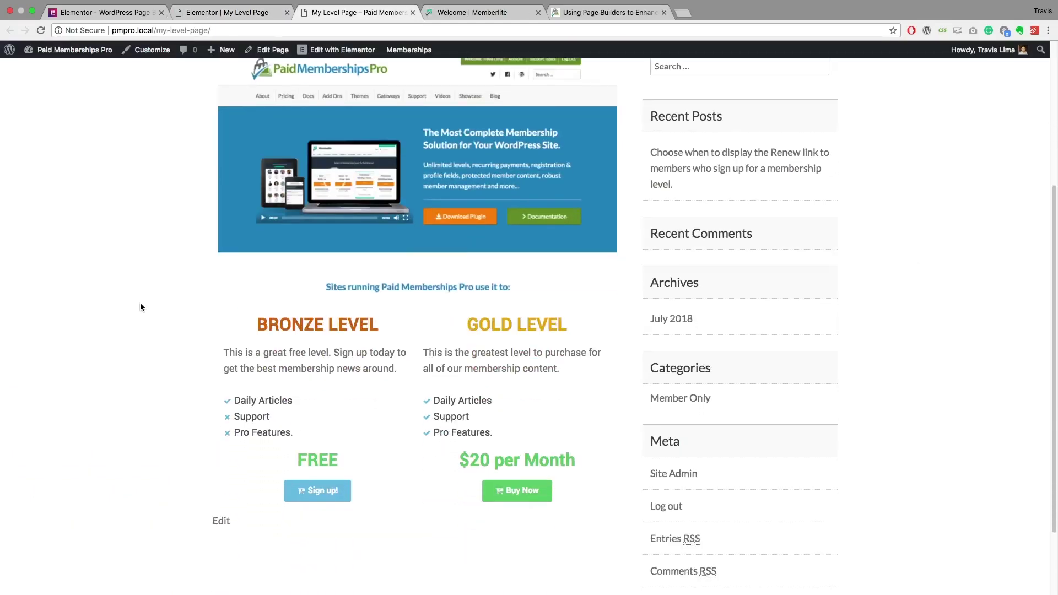
scroll(310, 395, "down", 3)
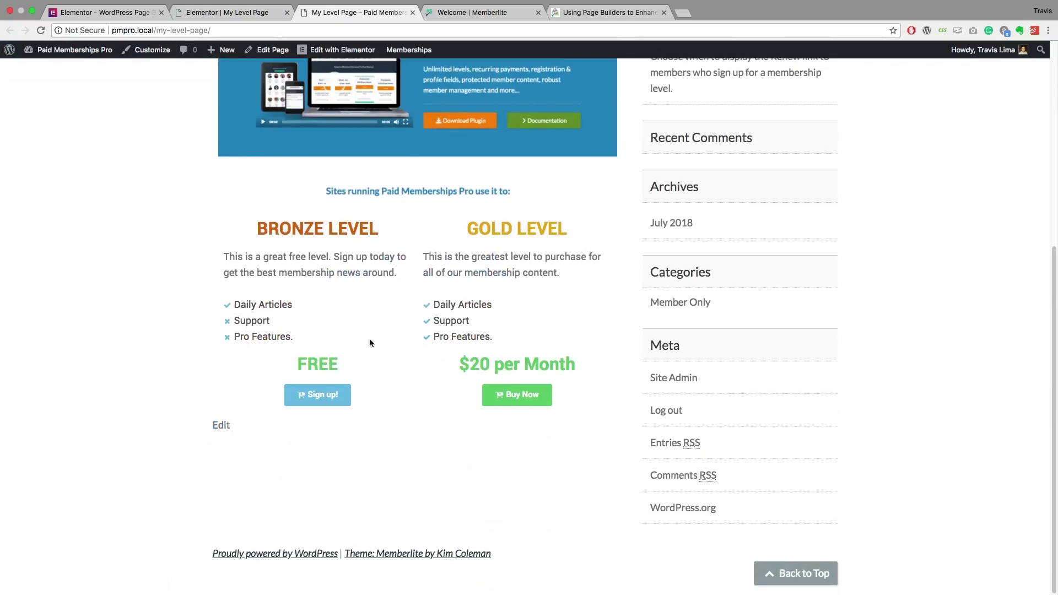
left_click(312, 402)
scroll(491, 412, "down", 5)
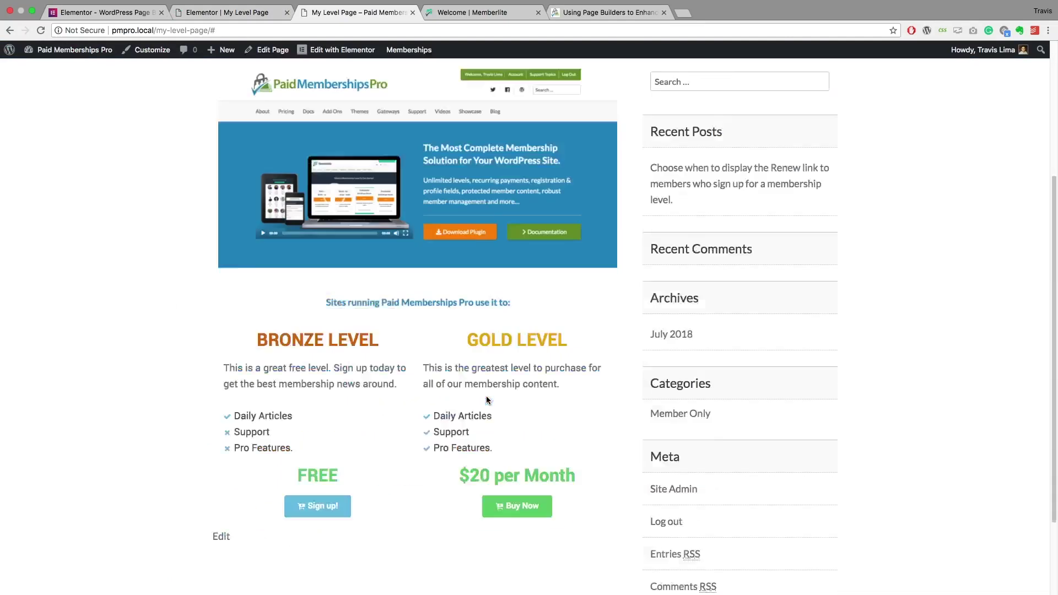
left_click(508, 400)
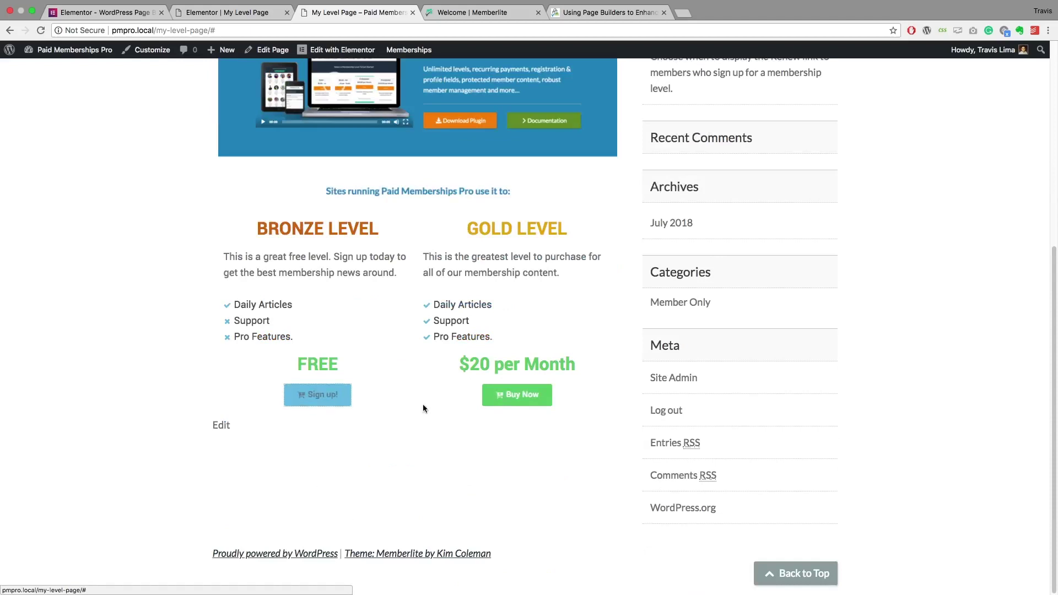
left_click(227, 12)
scroll(247, 233, "down", 2)
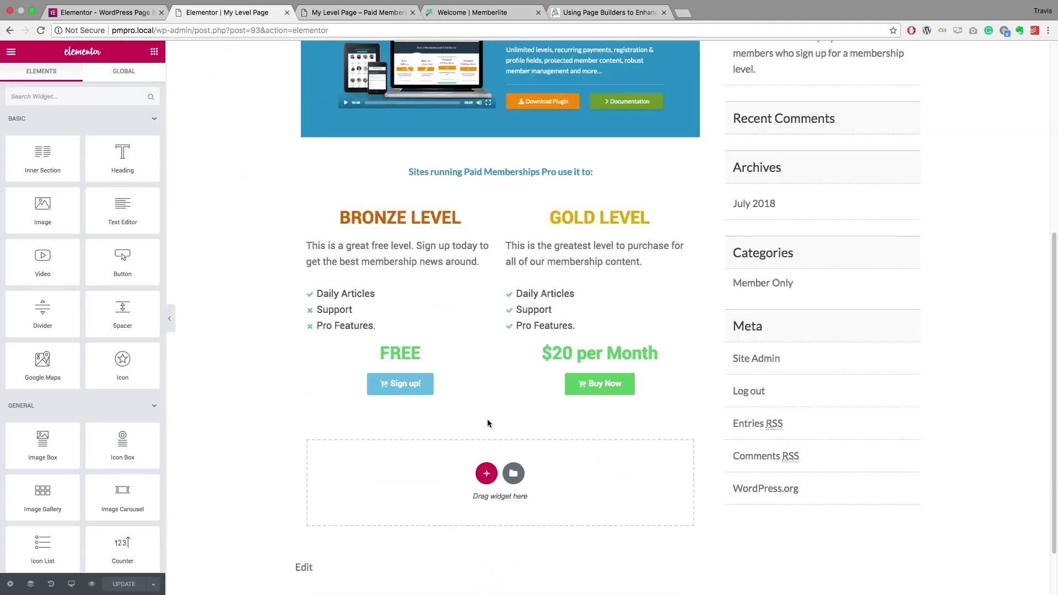
left_click(364, 12)
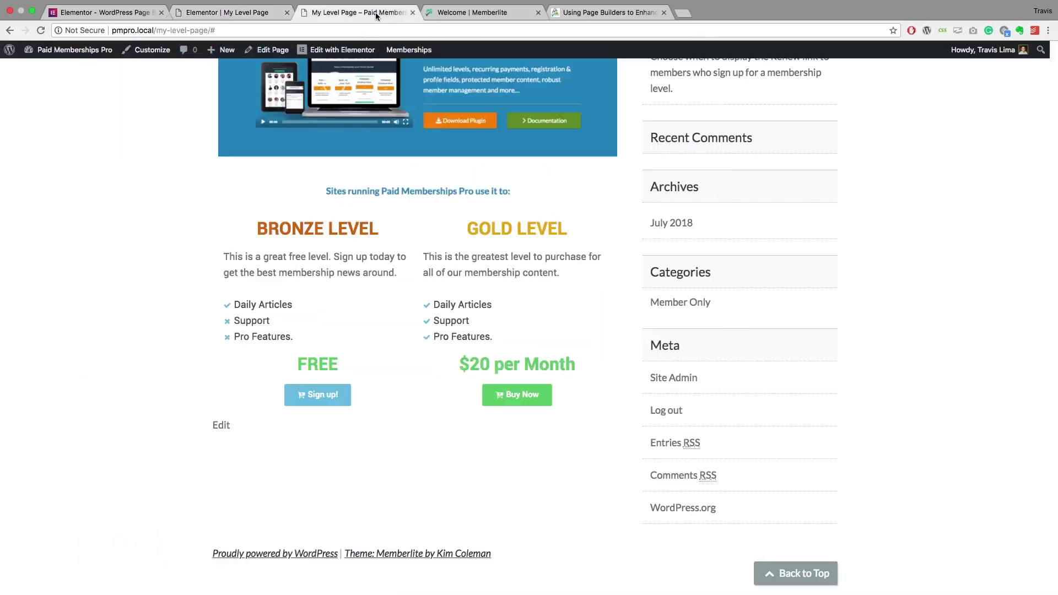
scroll(451, 125, "up", 3)
scroll(451, 125, "up", 2)
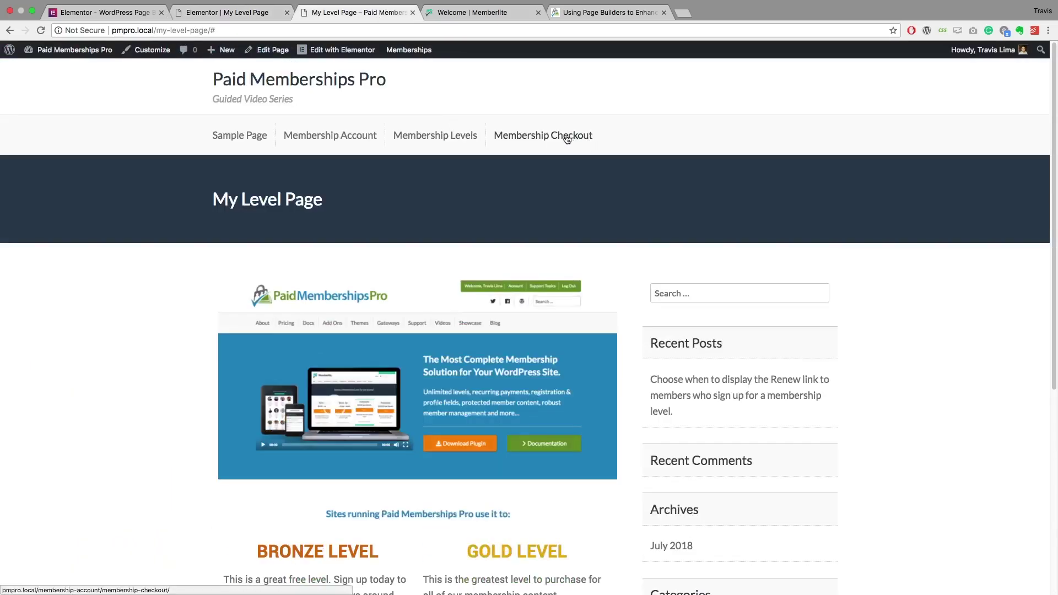
Start Gold Level checkout from Membership Levels and copy its level=18 address.
left_click(469, 141, "super")
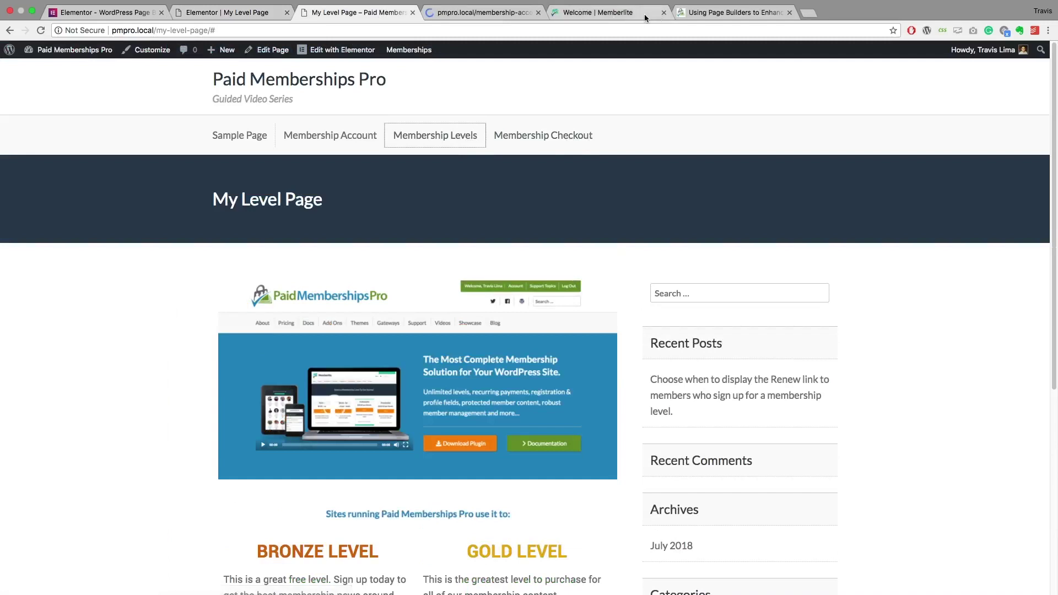
left_click(663, 13)
left_click(497, 12)
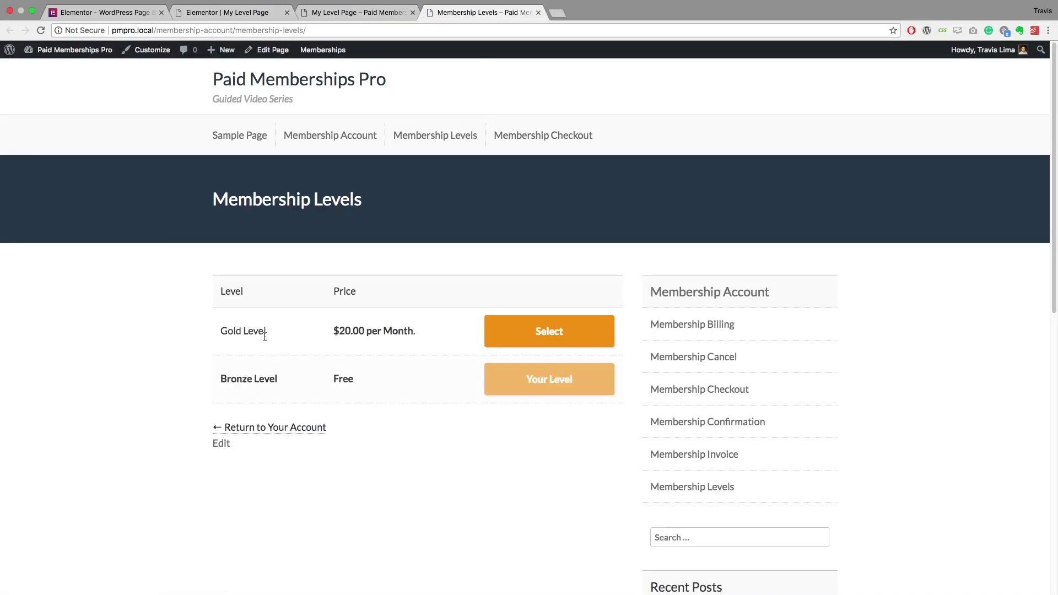
left_click(501, 345)
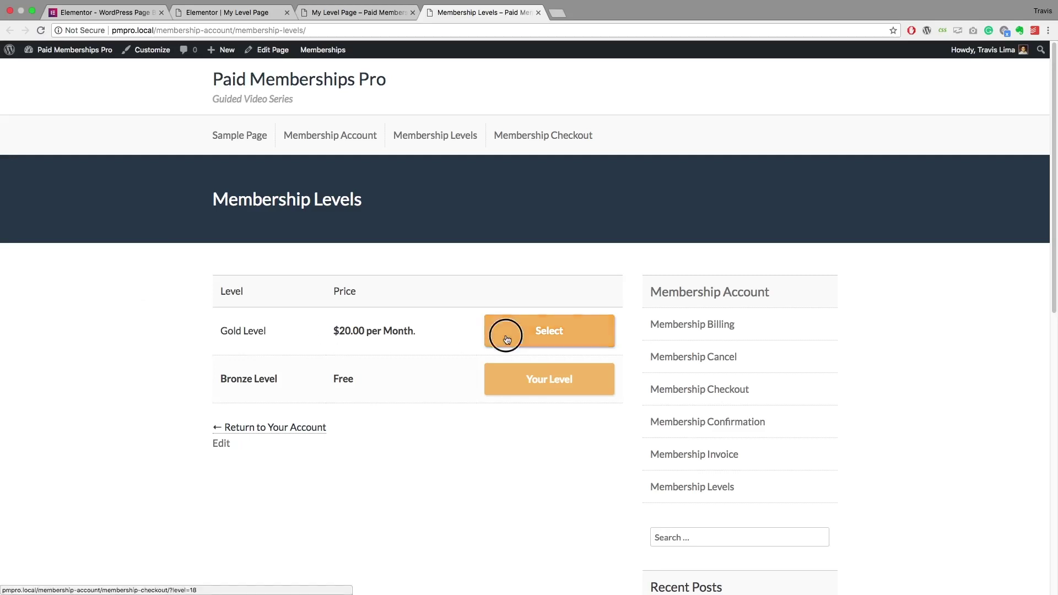
scroll(501, 345, "down", 1)
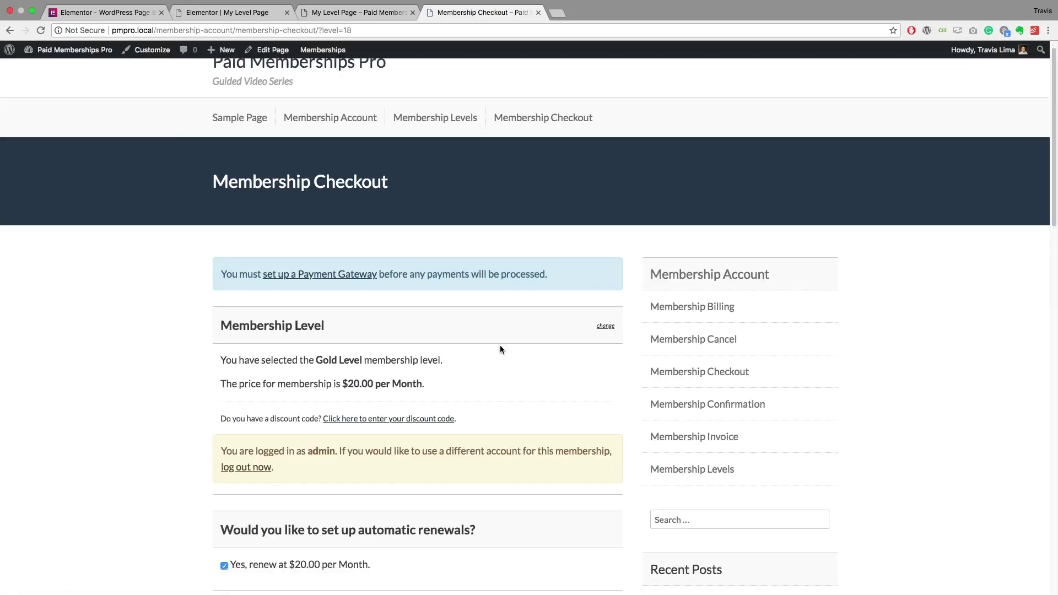
scroll(492, 339, "down", 3)
scroll(344, 317, "down", 1)
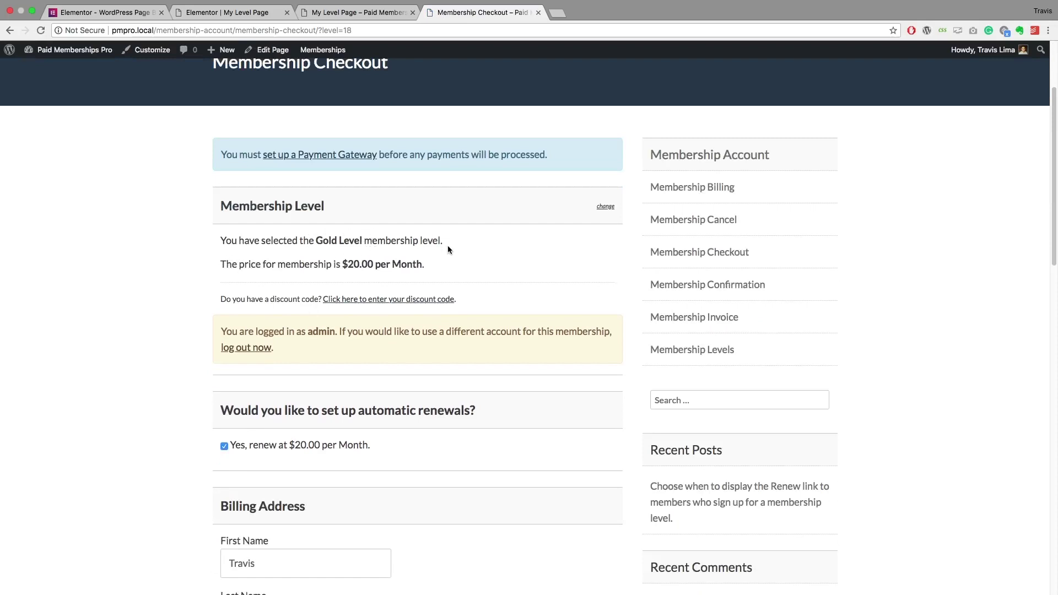
scroll(438, 260, "up", 3)
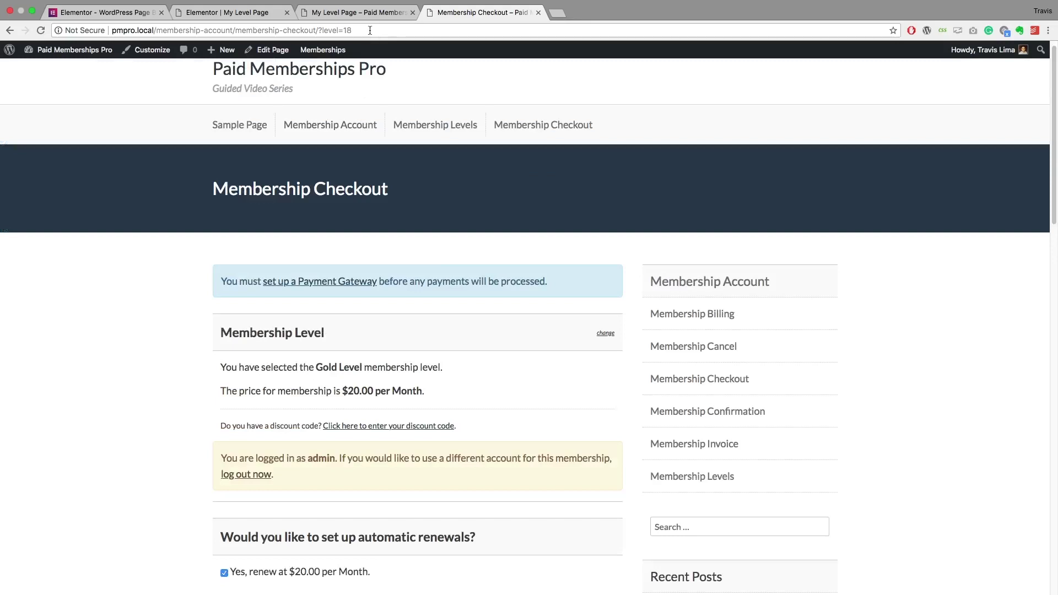
left_click(370, 30)
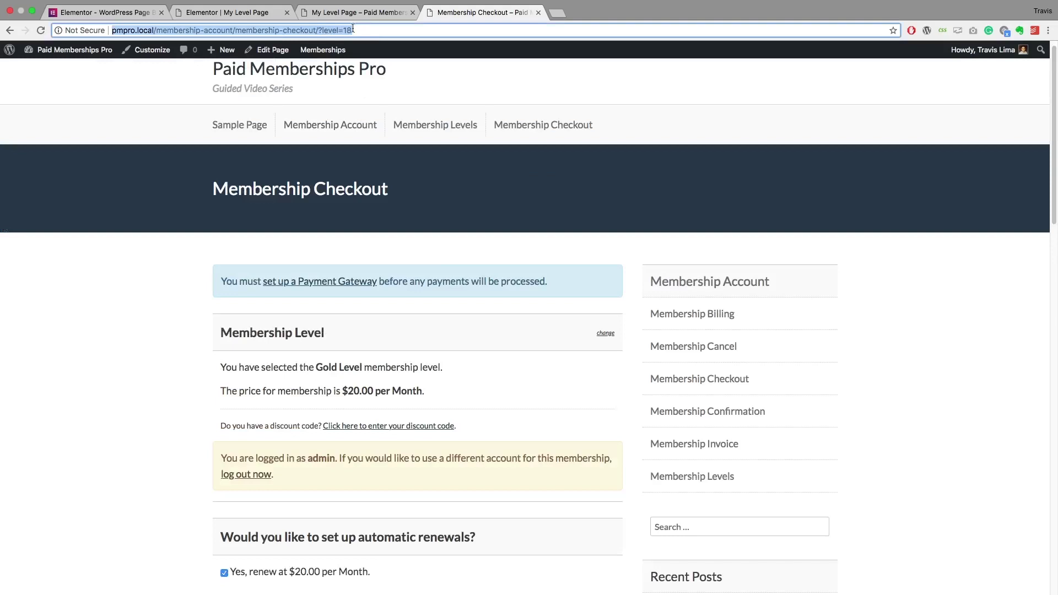
right_click(354, 30)
left_click(360, 45)
Paste the Gold checkout address into the Buy Now button's Link field.
left_click(273, 17)
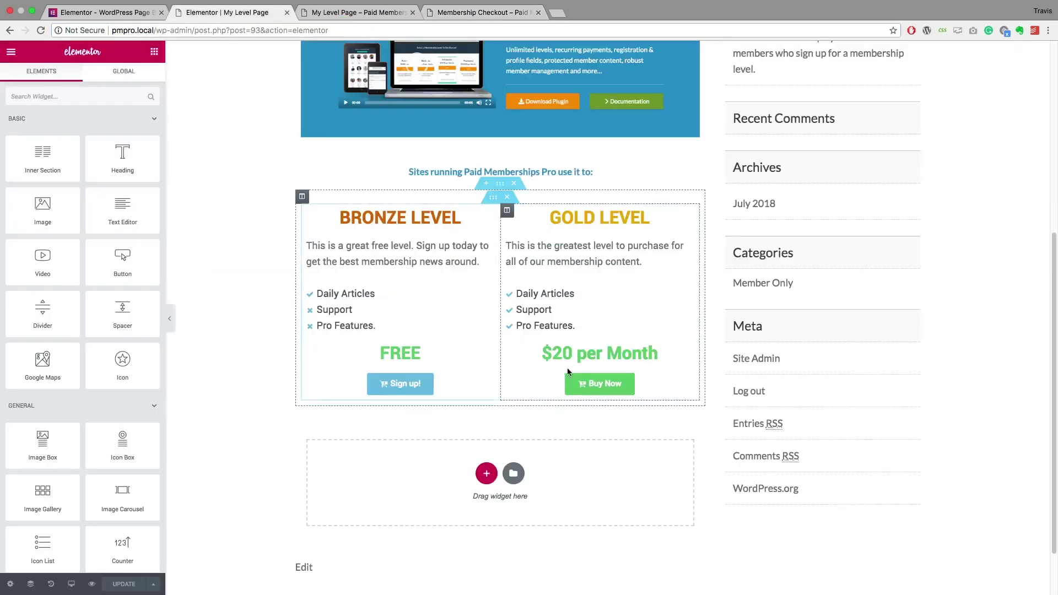
left_click(604, 386)
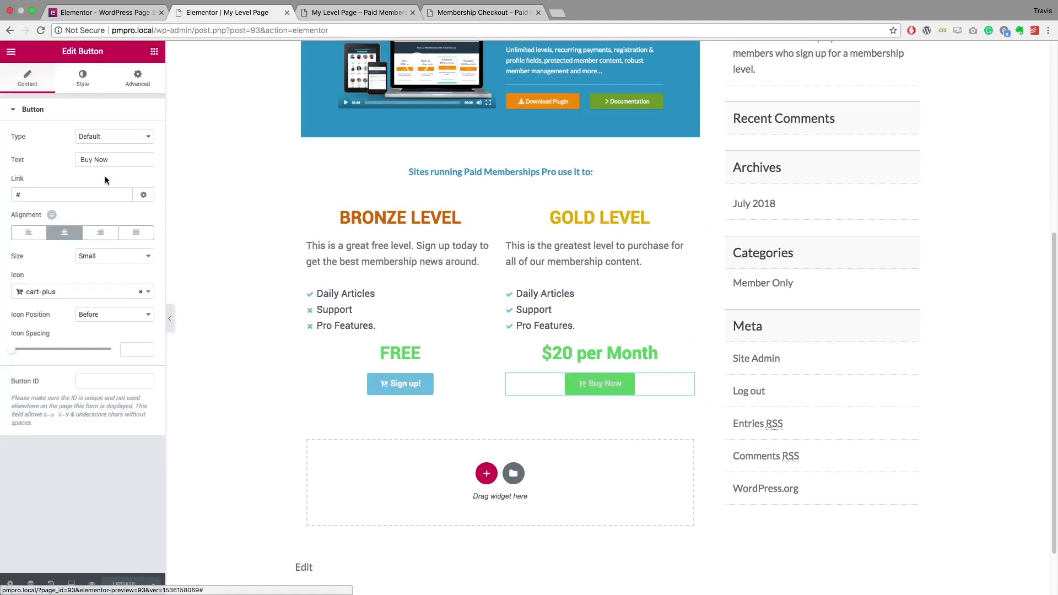
left_click(64, 192)
key("super+a")
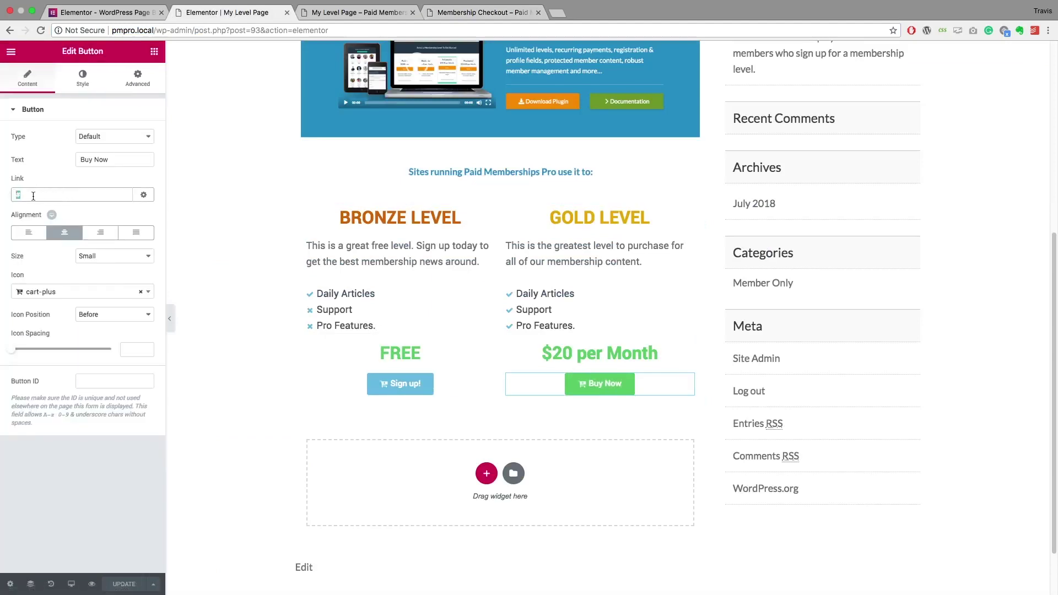
key("super+v")
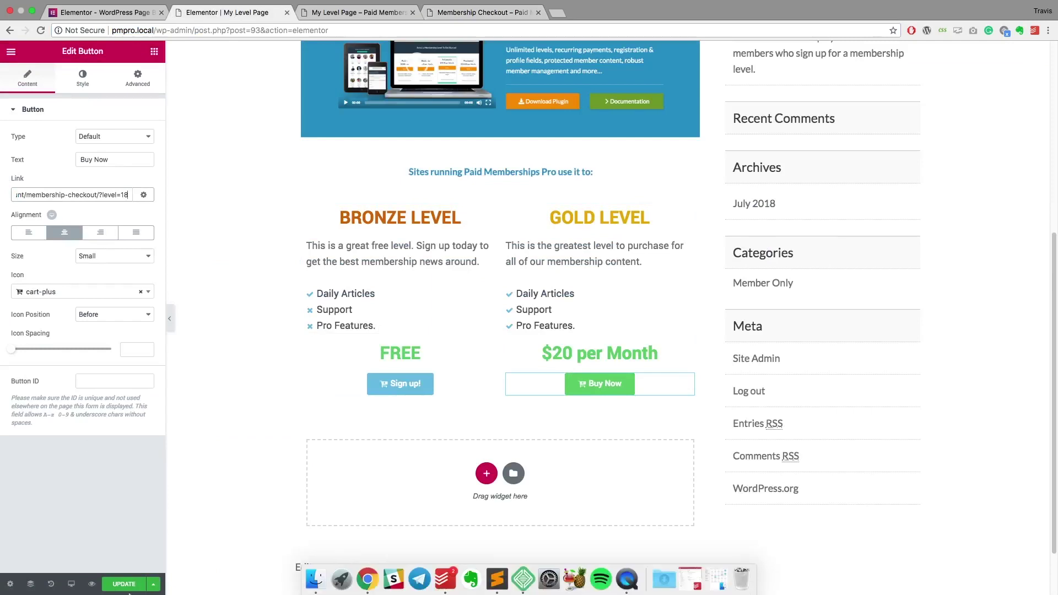
Update the page and return to the Membership Levels page.
left_click(129, 585)
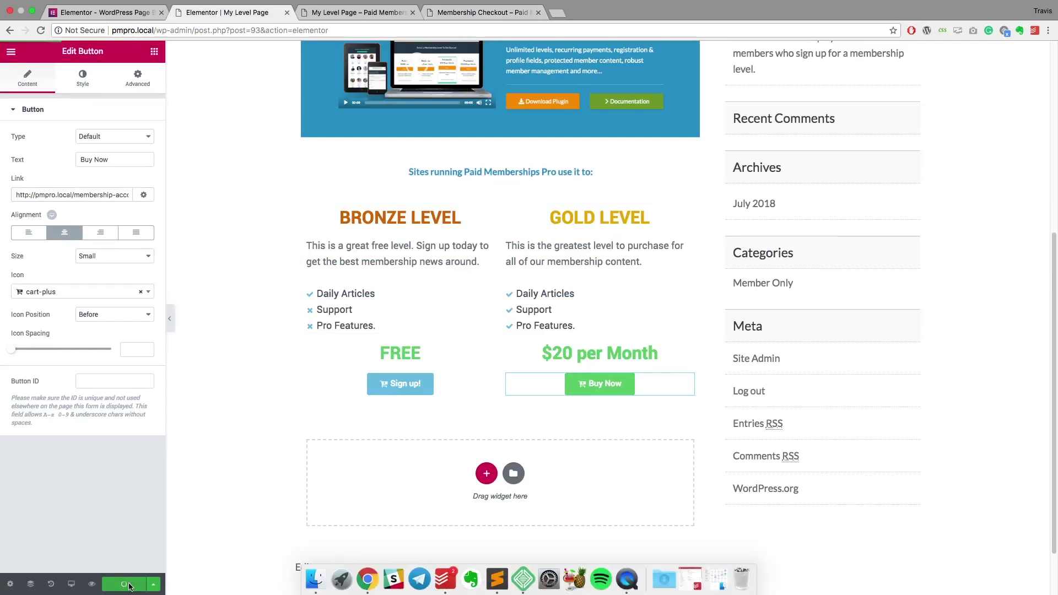
left_click(365, 14)
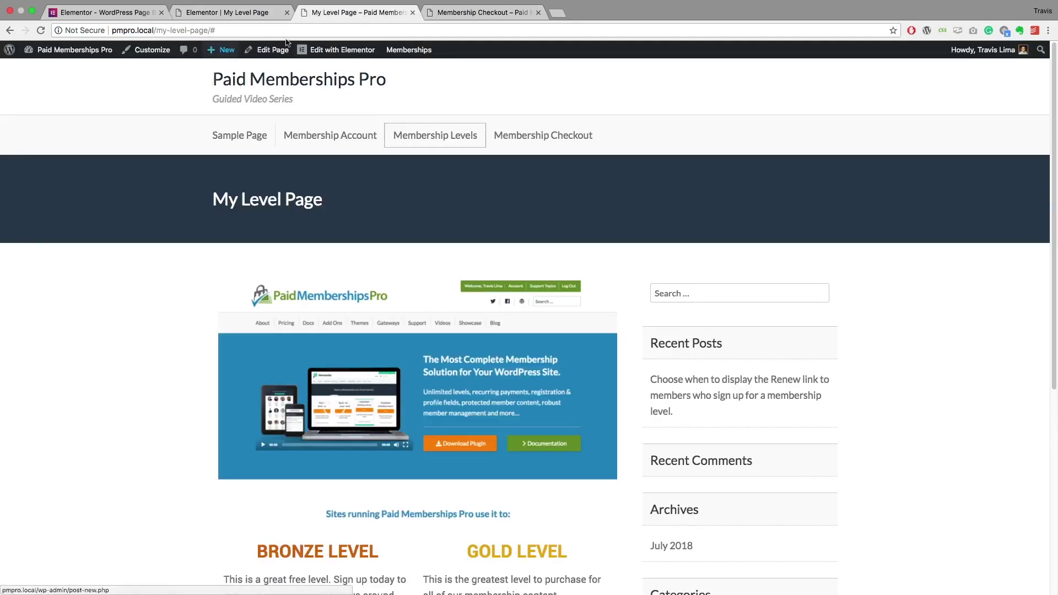
left_click(494, 14)
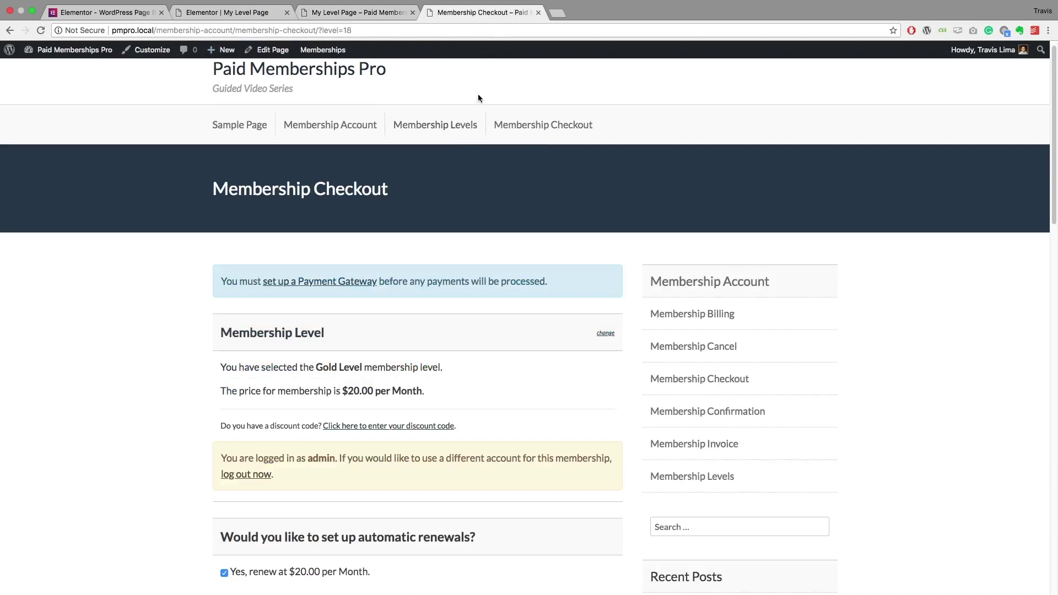
left_click(10, 30)
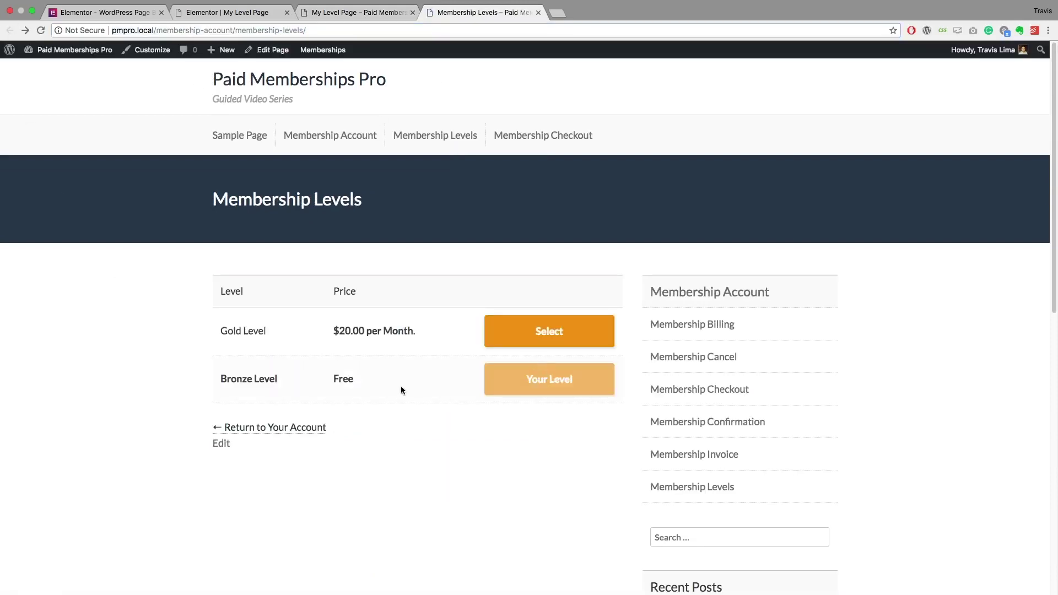
Load the Bronze Level checkout at level=19 ($0.00) and select its address.
left_click(540, 333)
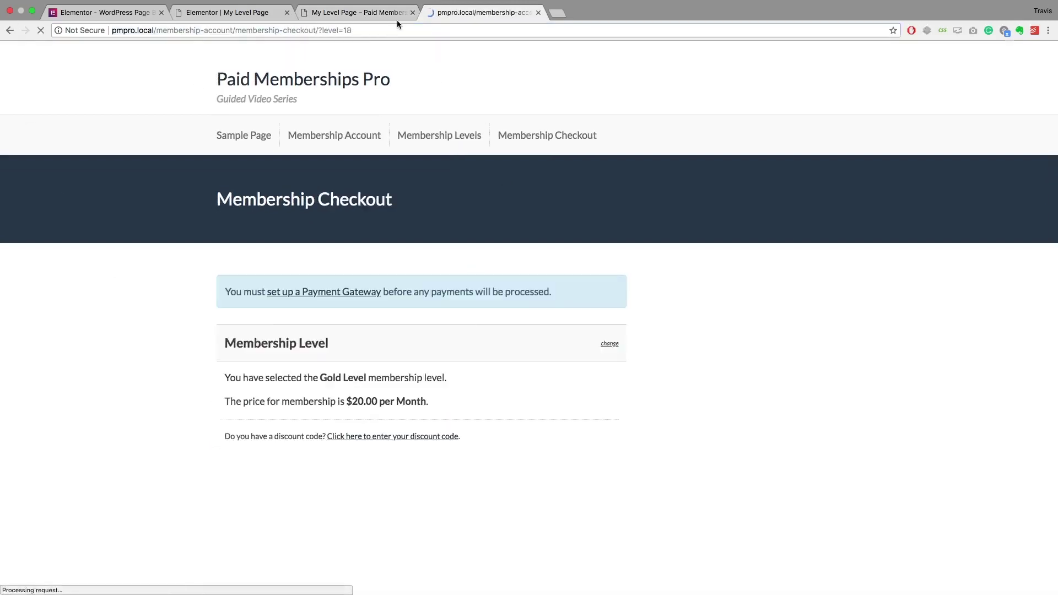
double_click(348, 30)
type("19")
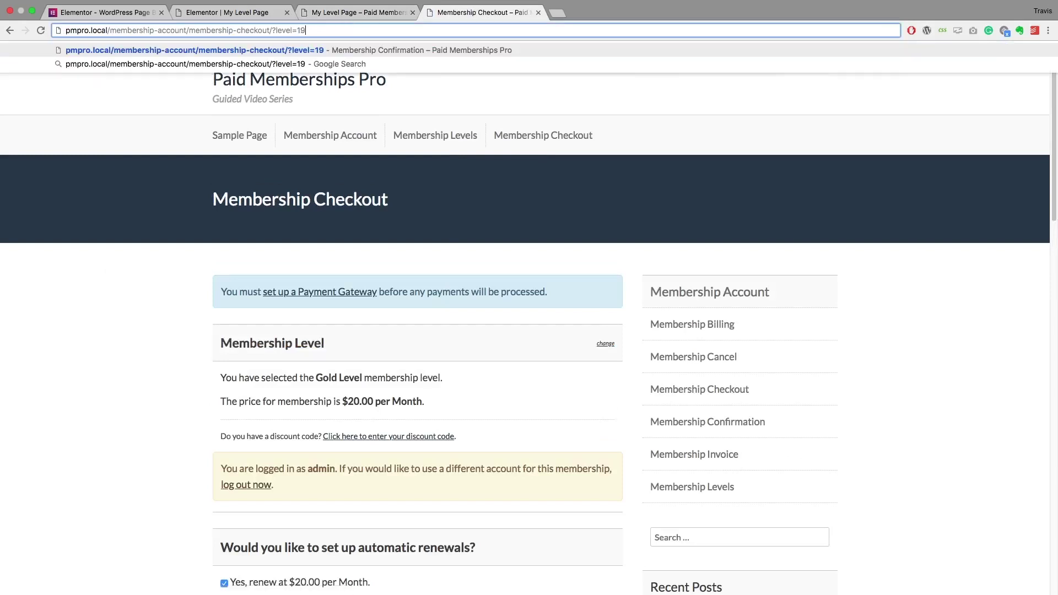
key("Return")
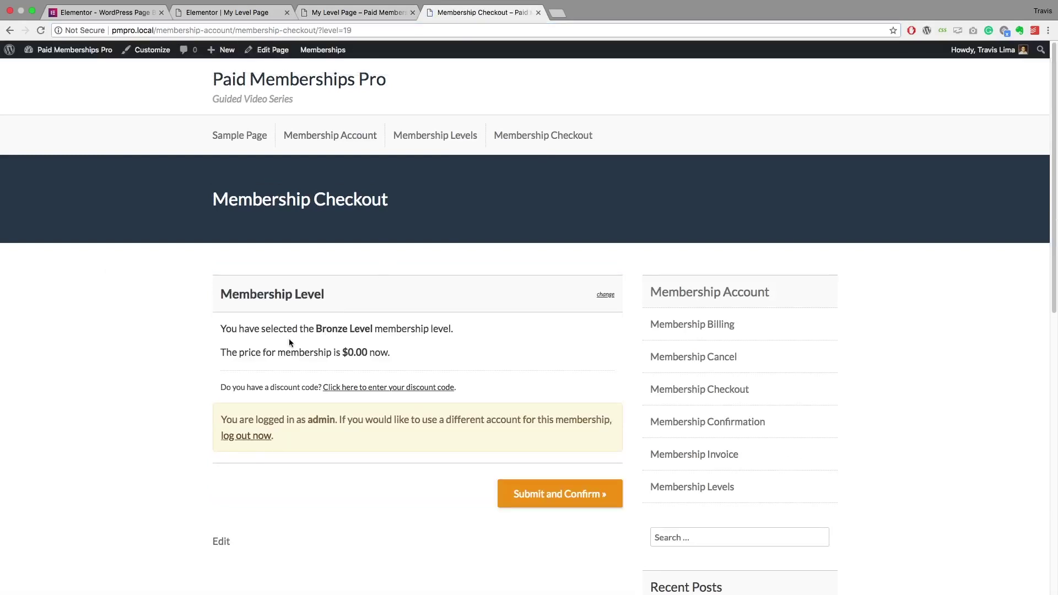
left_click(361, 31)
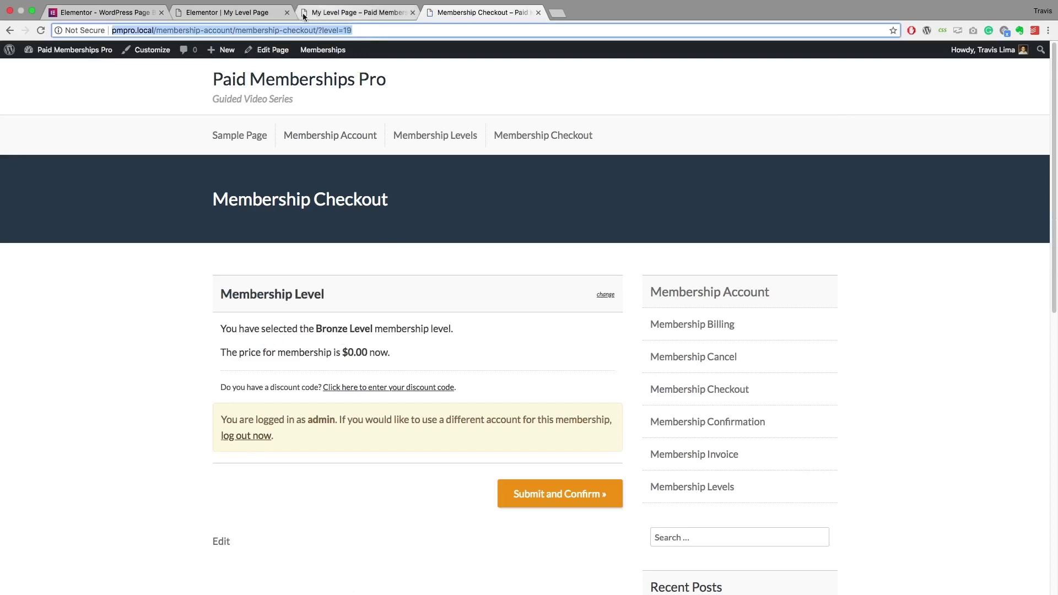
Link the Bronze Sign up! button to the Bronze Level checkout (level=19) and update the page.
left_click(242, 13)
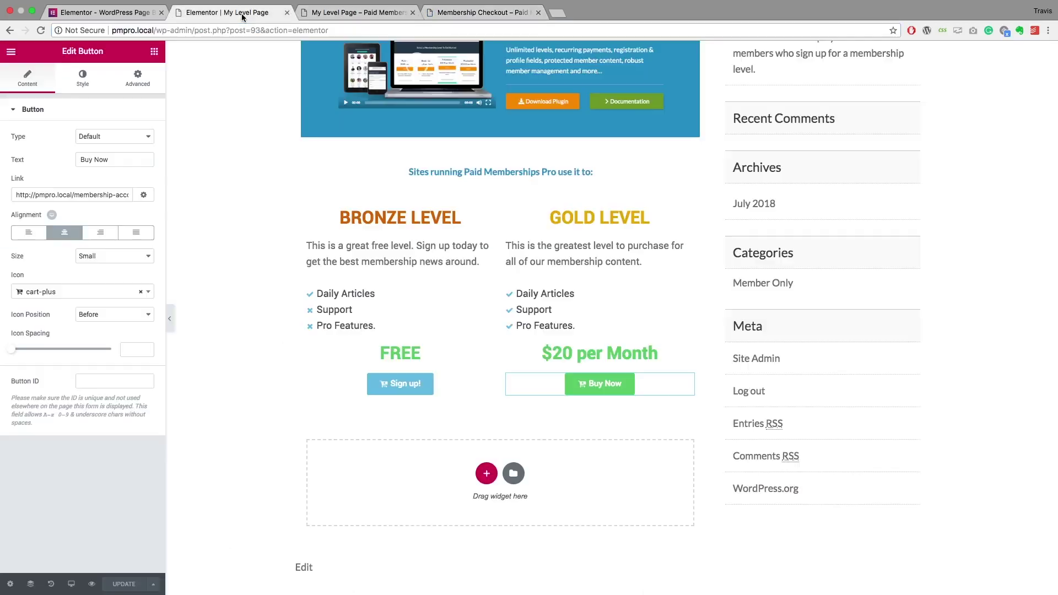
left_click(422, 392)
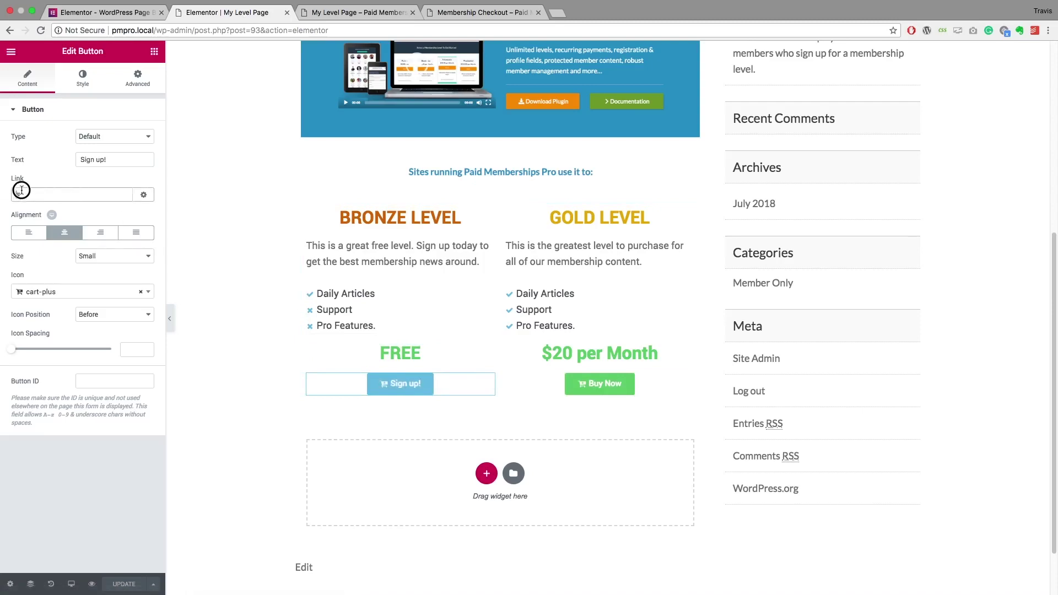
key("super+v")
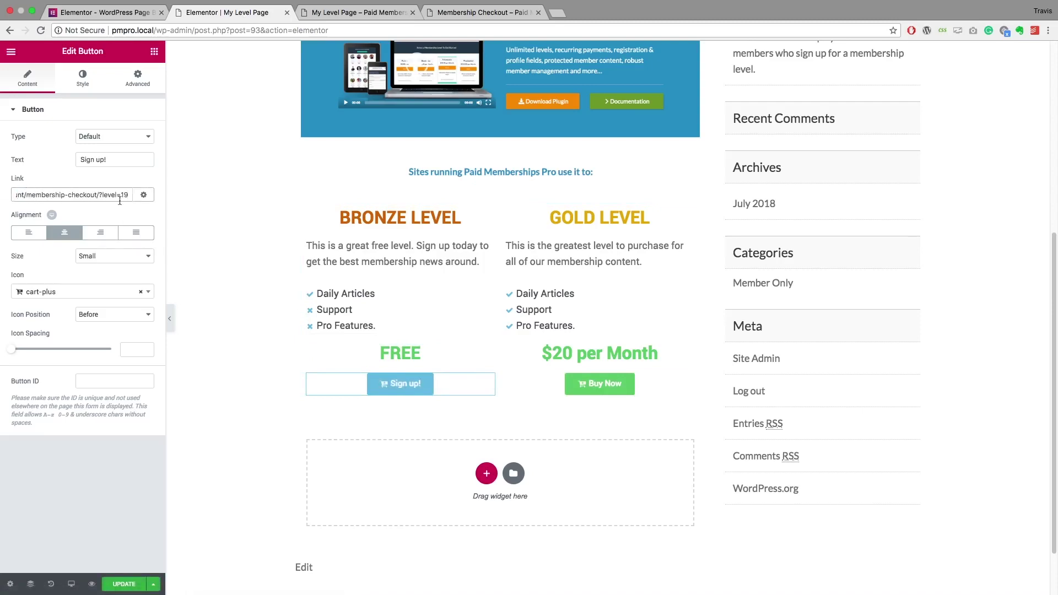
left_click(124, 584)
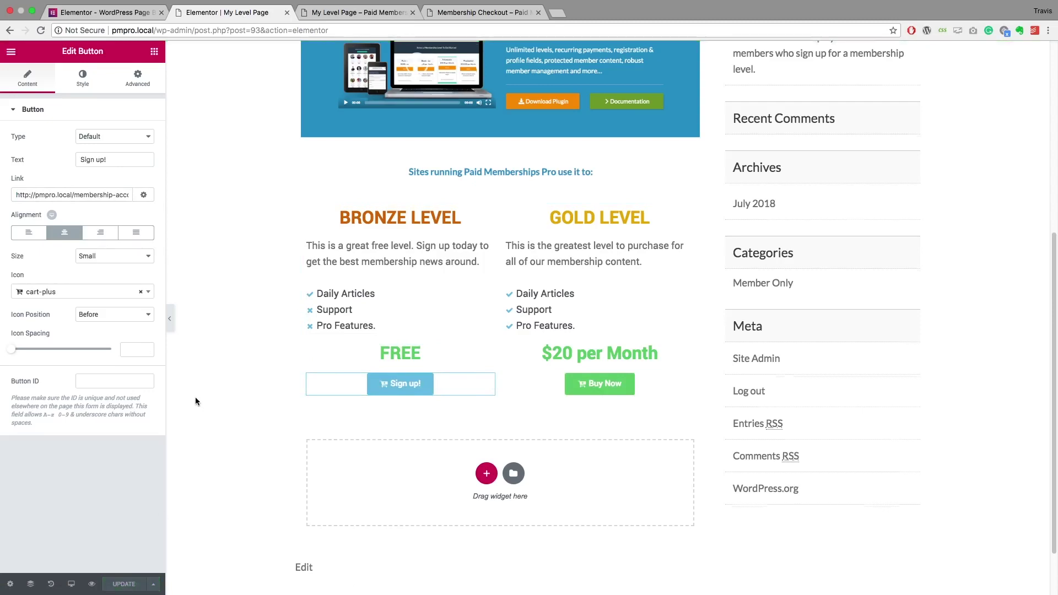
scroll(196, 402, "up", 3)
Reload the live My Level Page and confirm Sign up! opens the Bronze checkout.
left_click(359, 11)
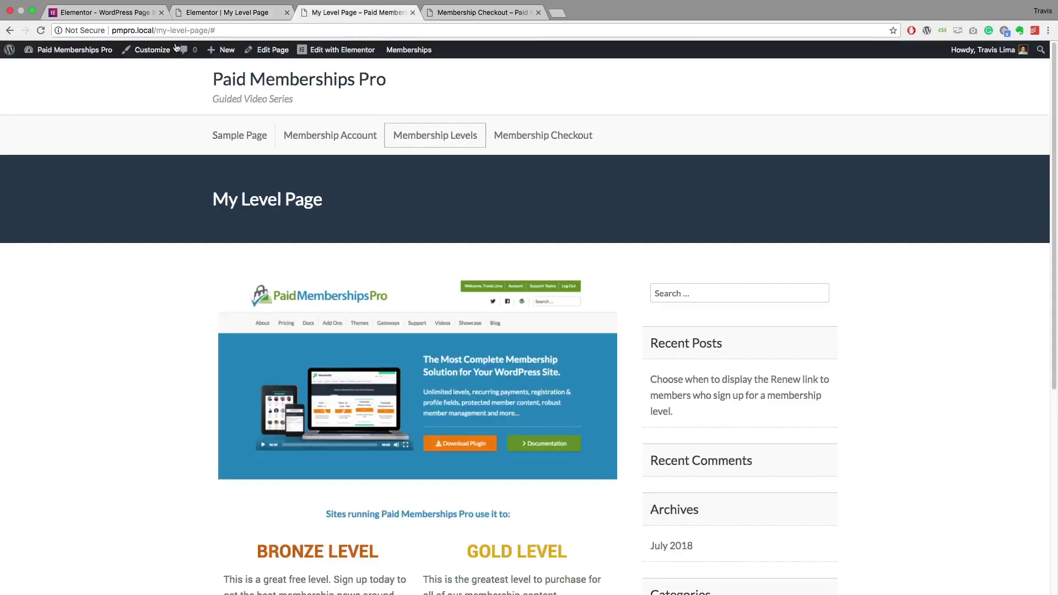
left_click(39, 30)
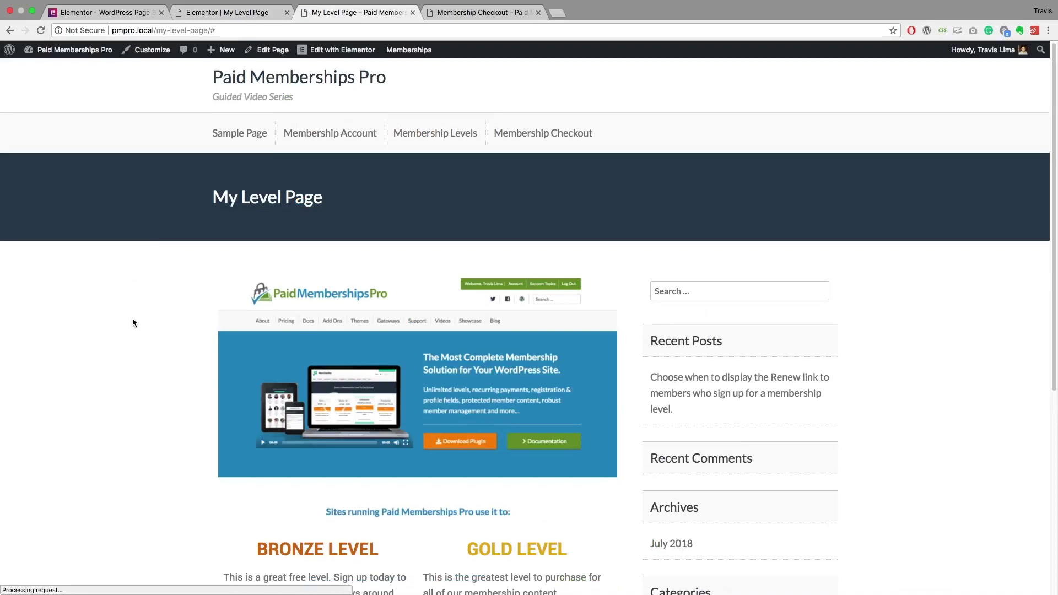
scroll(132, 318, "down", 5)
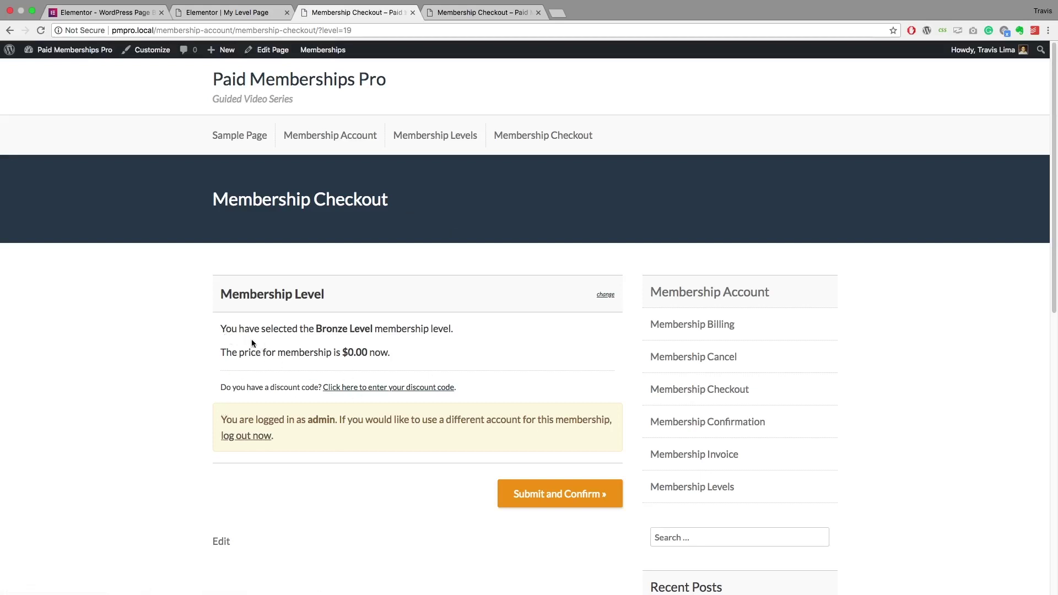
left_click(227, 13)
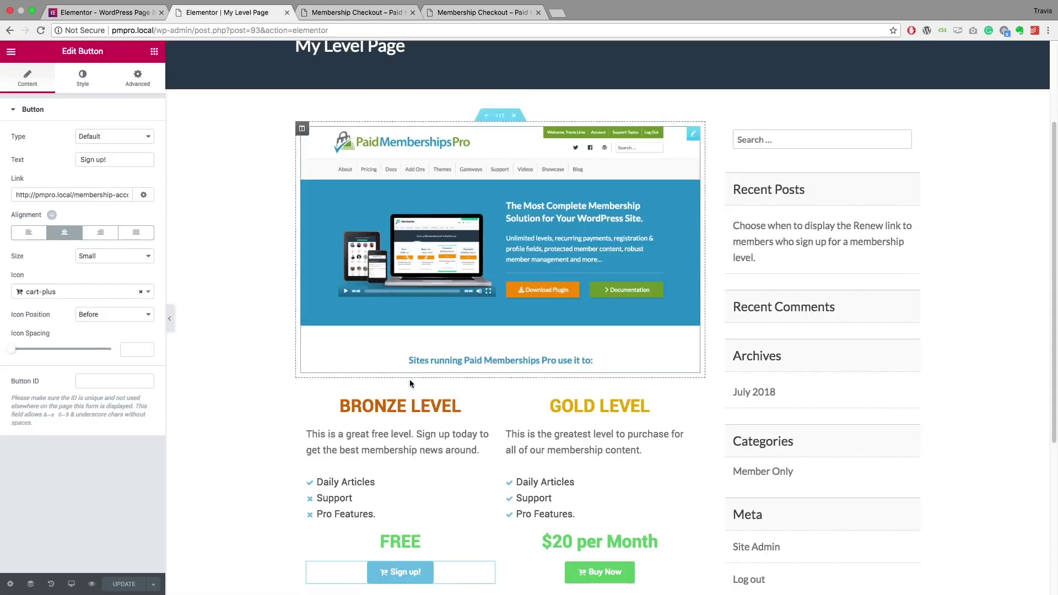
Back on My Level Page, confirm Buy Now opens the Gold Level checkout at $20.00 per Month.
left_click(361, 15)
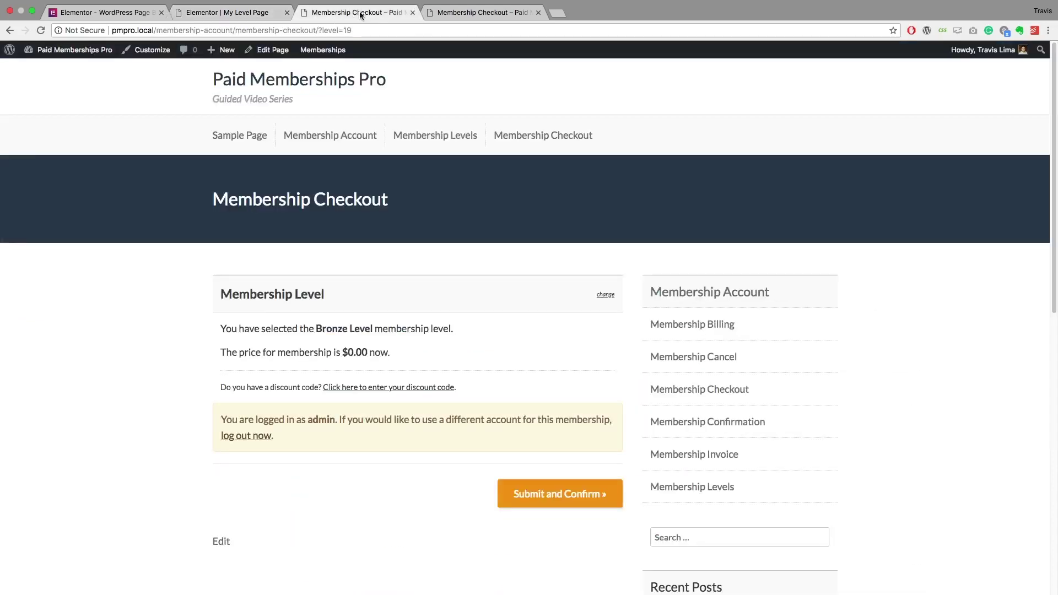
left_click(11, 30)
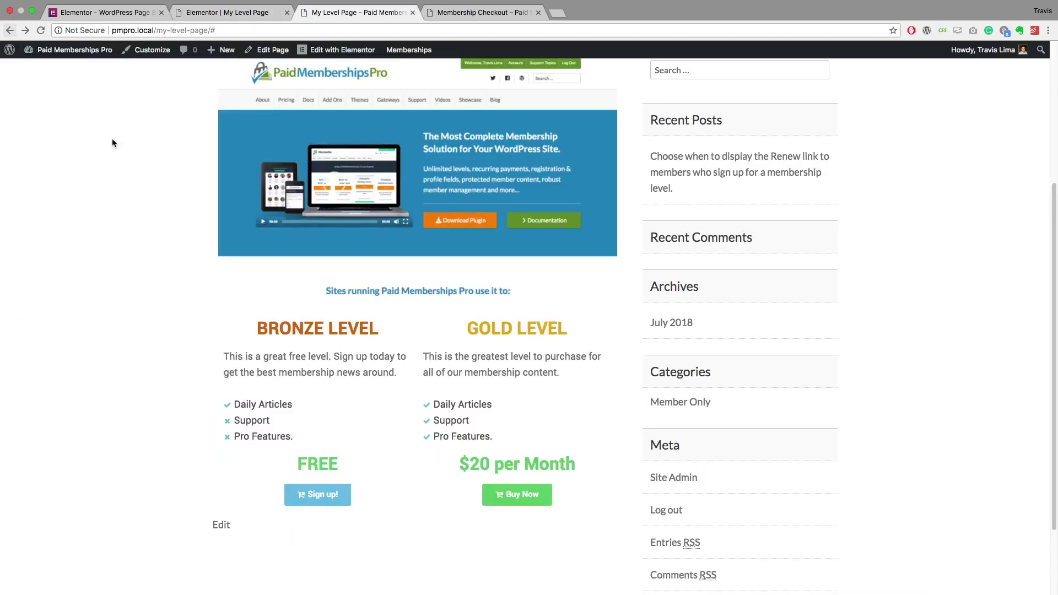
left_click(526, 505)
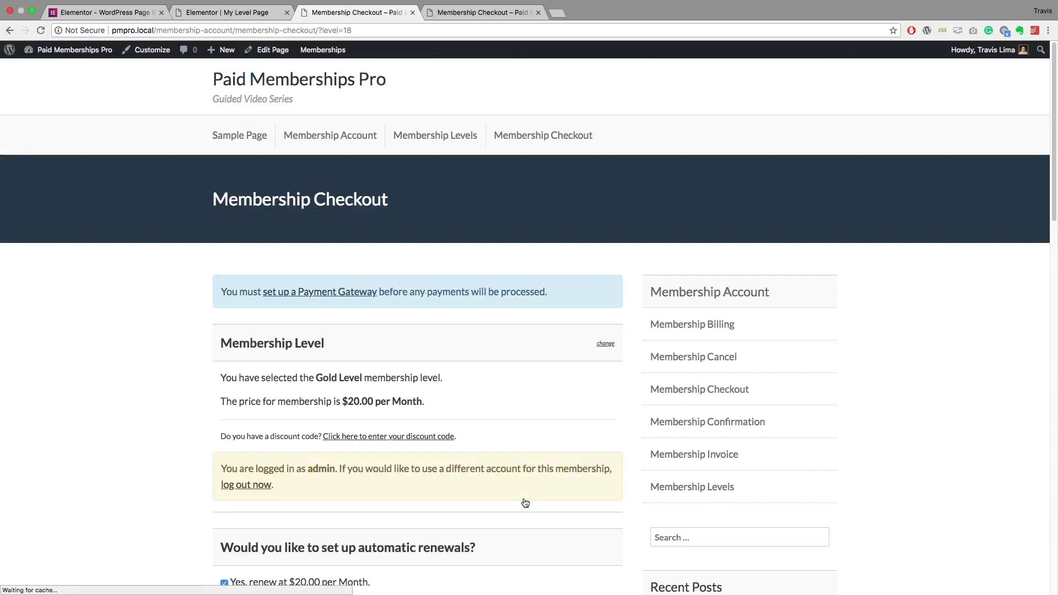
scroll(252, 398, "down", 2)
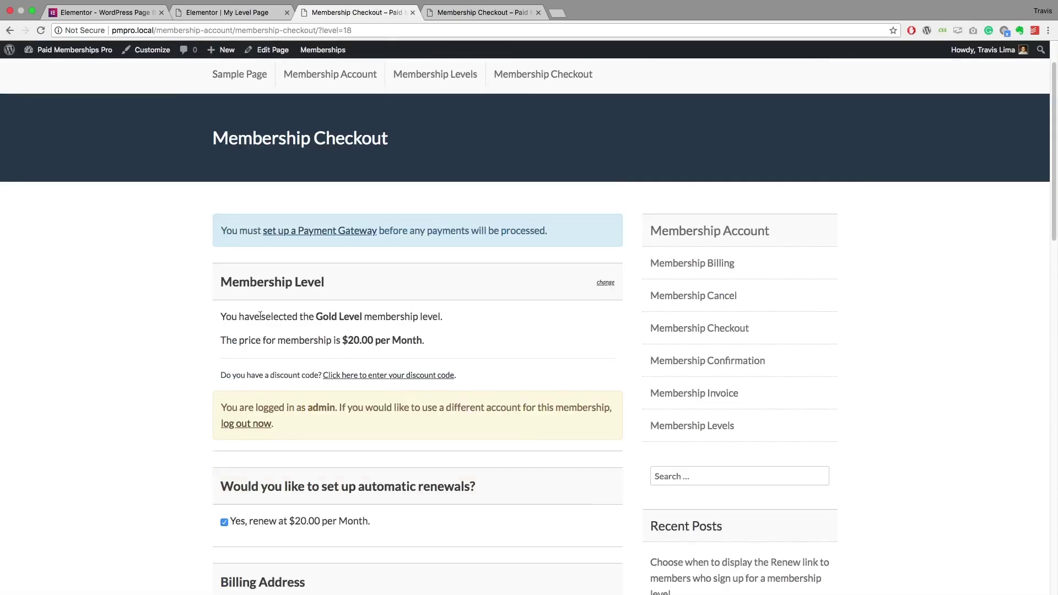
scroll(456, 336, "down", 3)
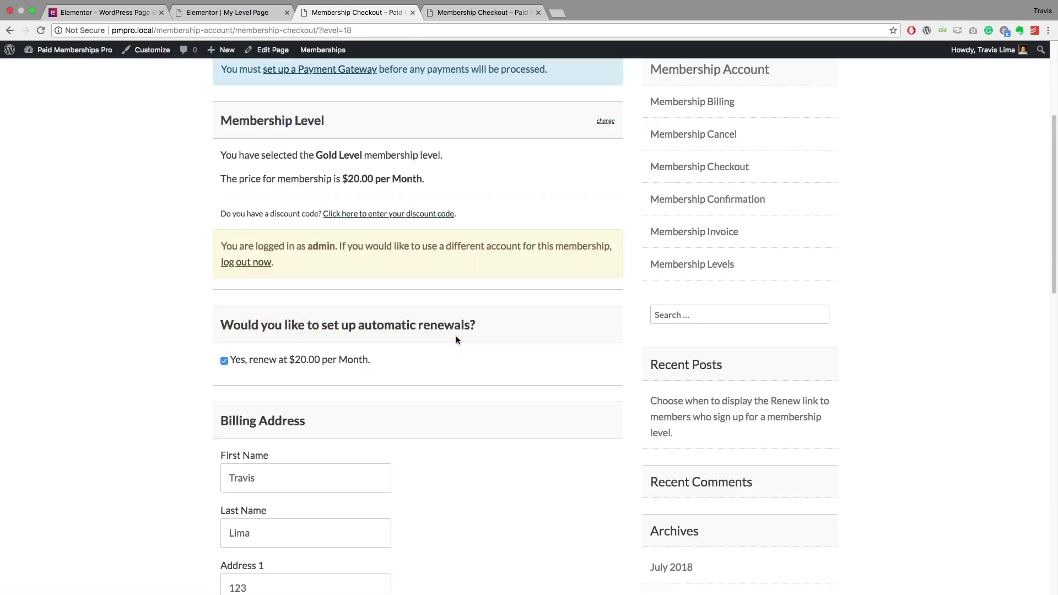
scroll(456, 336, "up", 4)
scroll(456, 336, "up", 2)
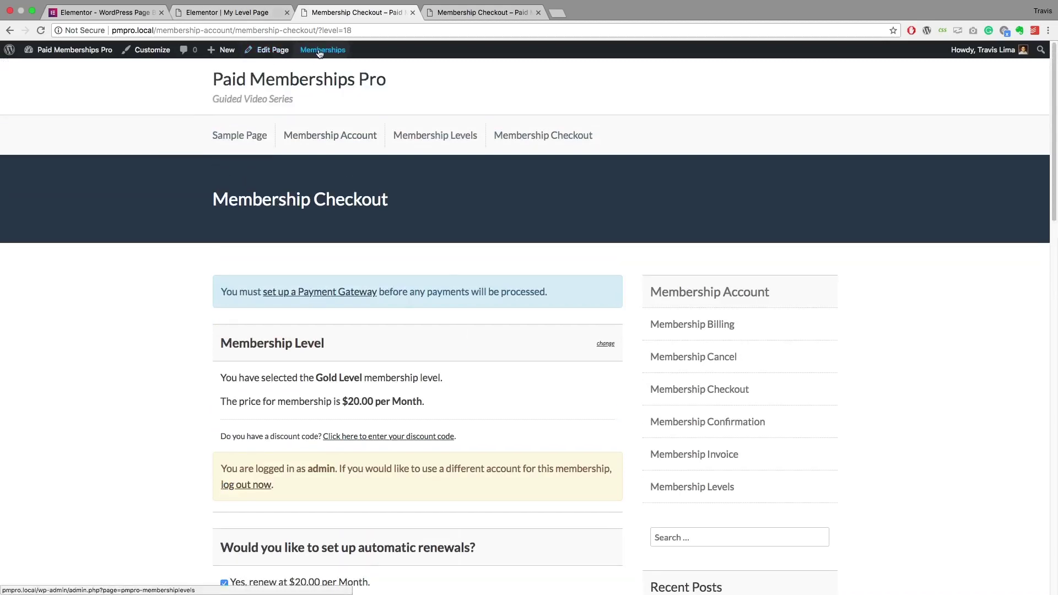
mouse_move(322, 50)
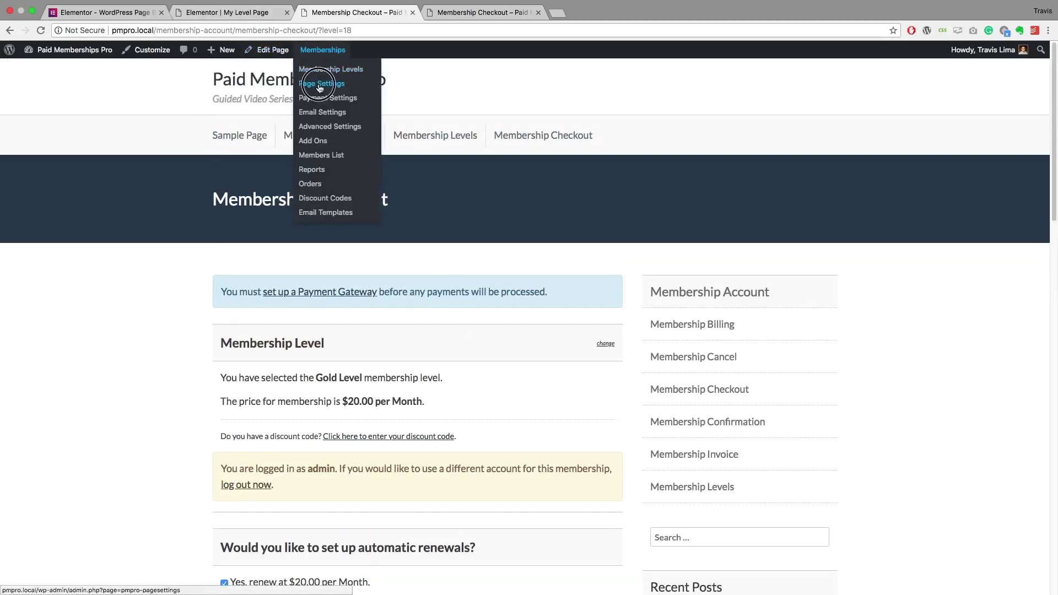
Assign My Level Page as the PMPro Levels Page, save settings, and visit the site front end.
left_click(322, 85)
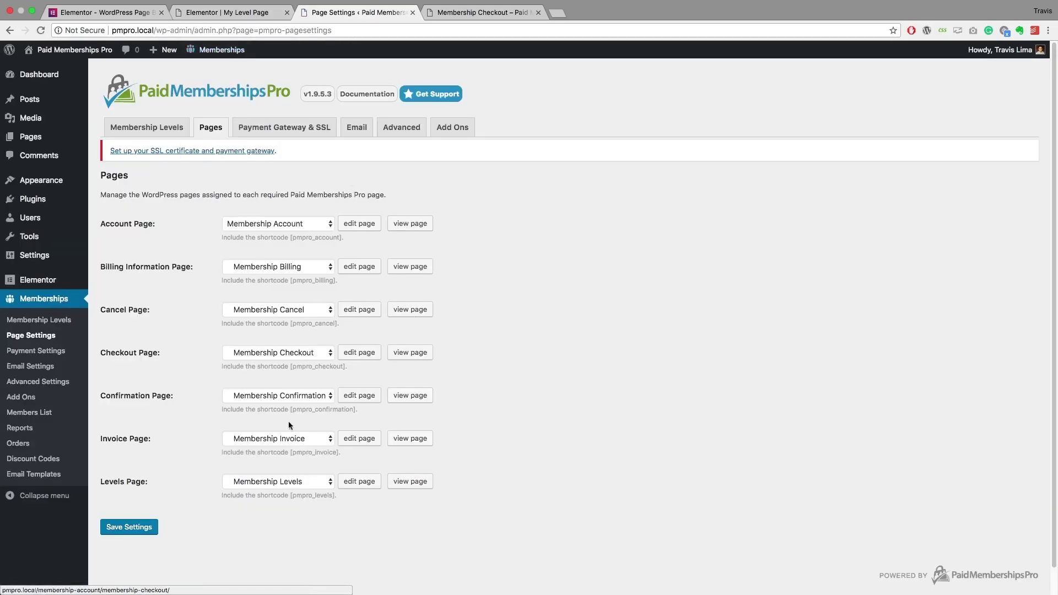
left_click(252, 482)
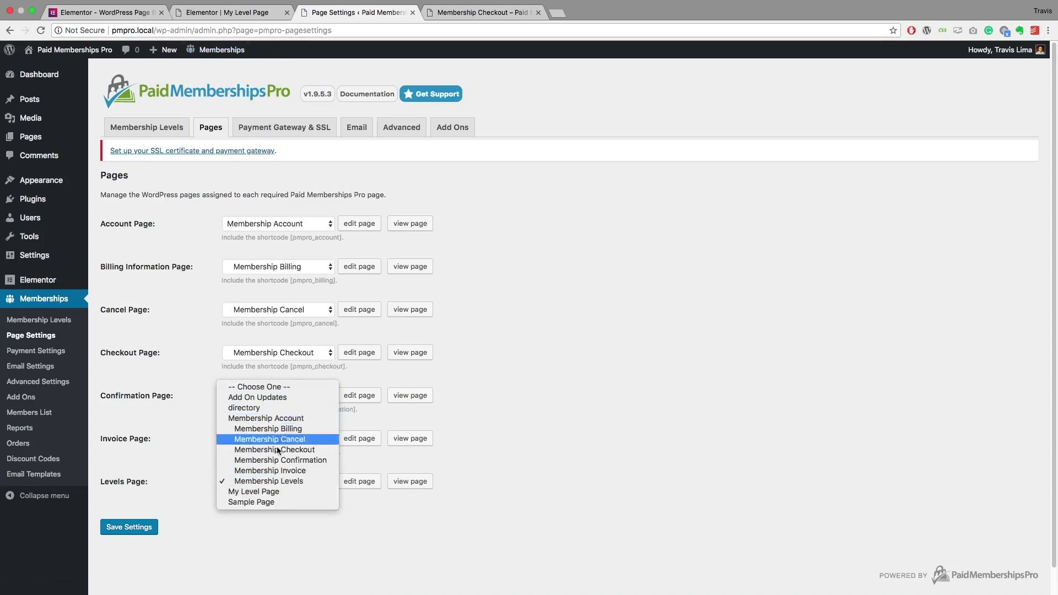
left_click(251, 492)
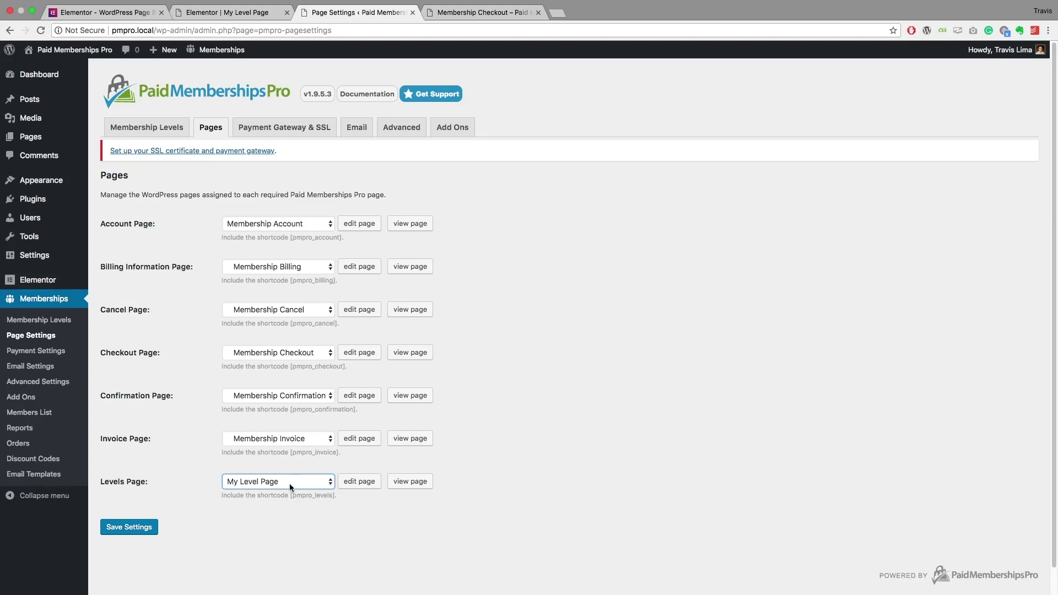
left_click(108, 535)
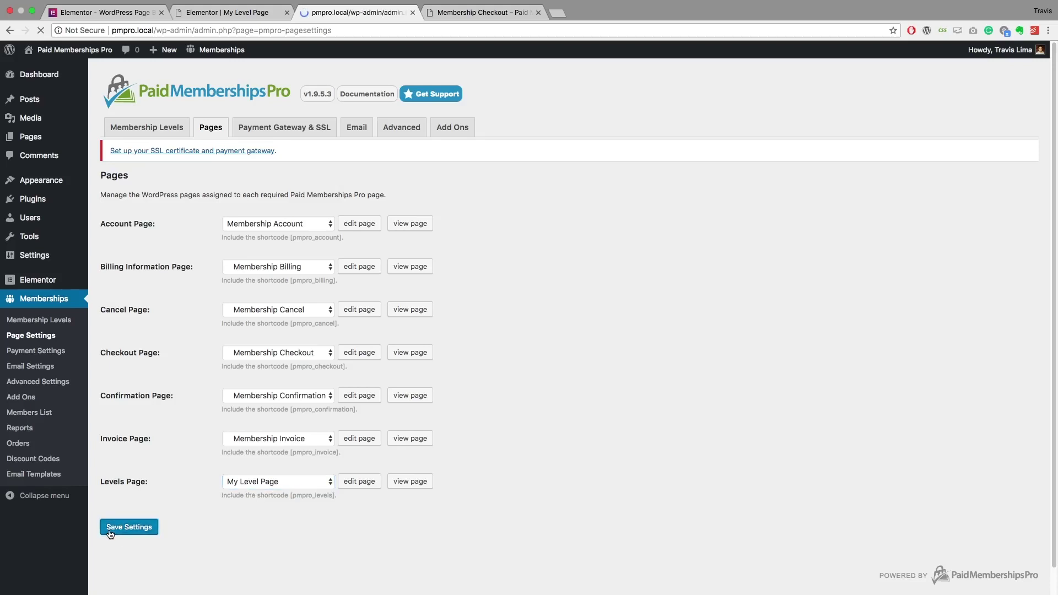
left_click(68, 50)
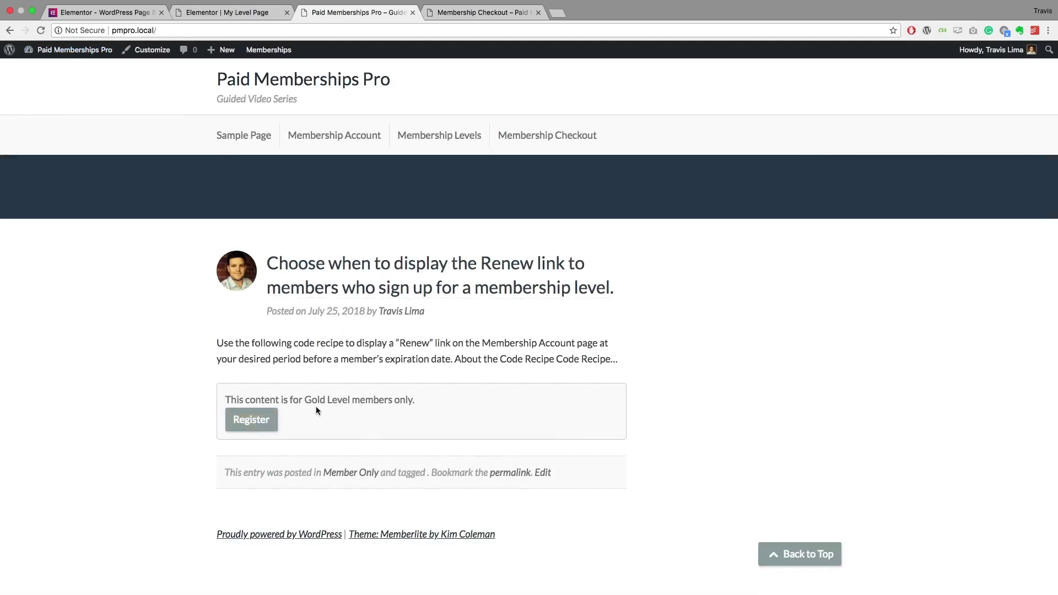
Confirm Register leads to My Level Page and its Buy Now opens the Gold checkout.
left_click(269, 426)
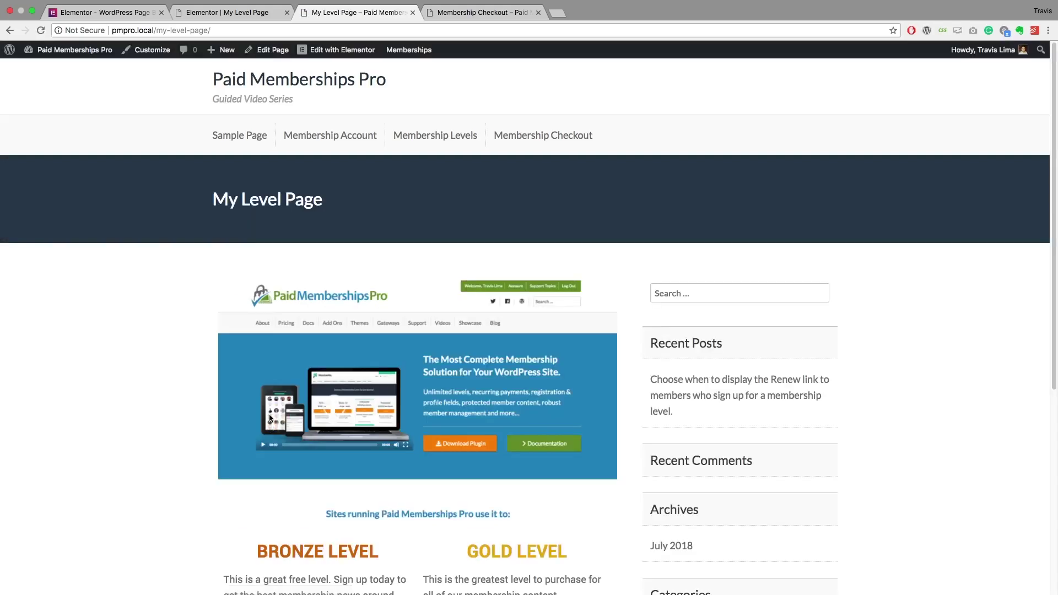
scroll(175, 311, "down", 1)
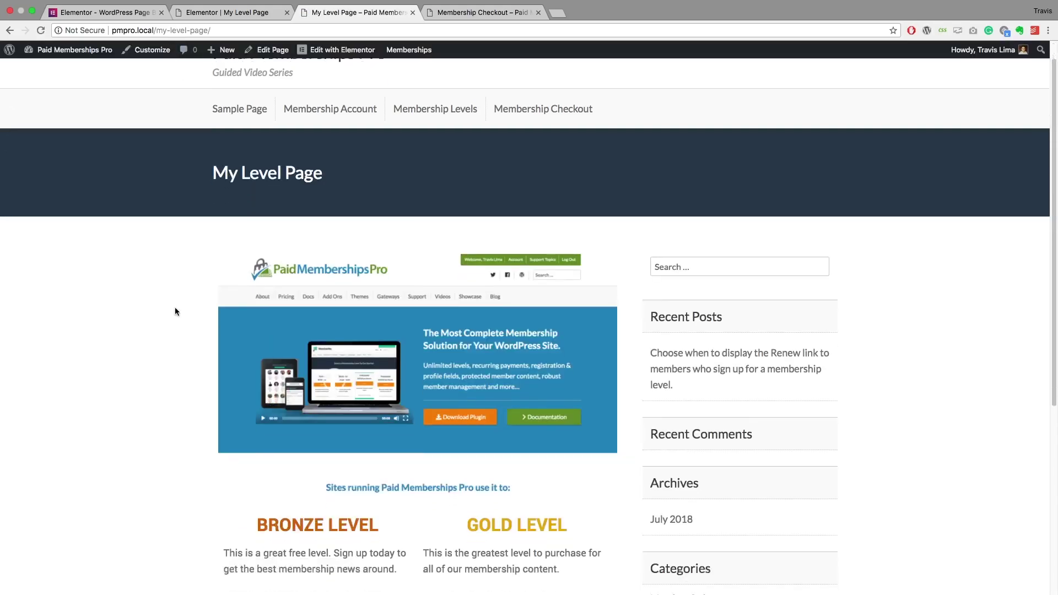
scroll(176, 311, "down", 1)
scroll(175, 311, "down", 2)
scroll(174, 311, "down", 2)
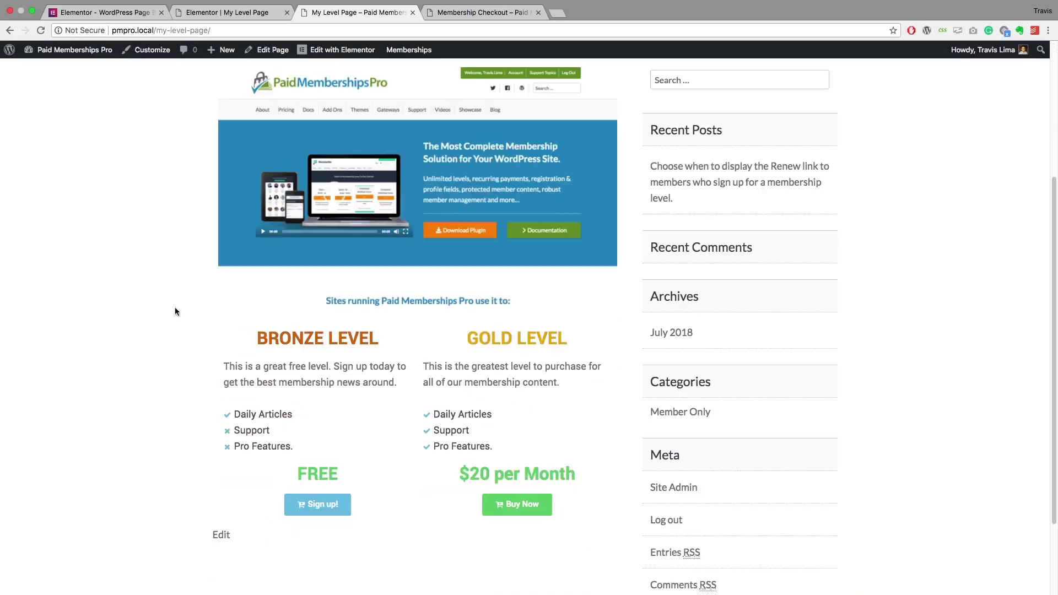
scroll(175, 312, "down", 1)
scroll(175, 312, "down", 1)
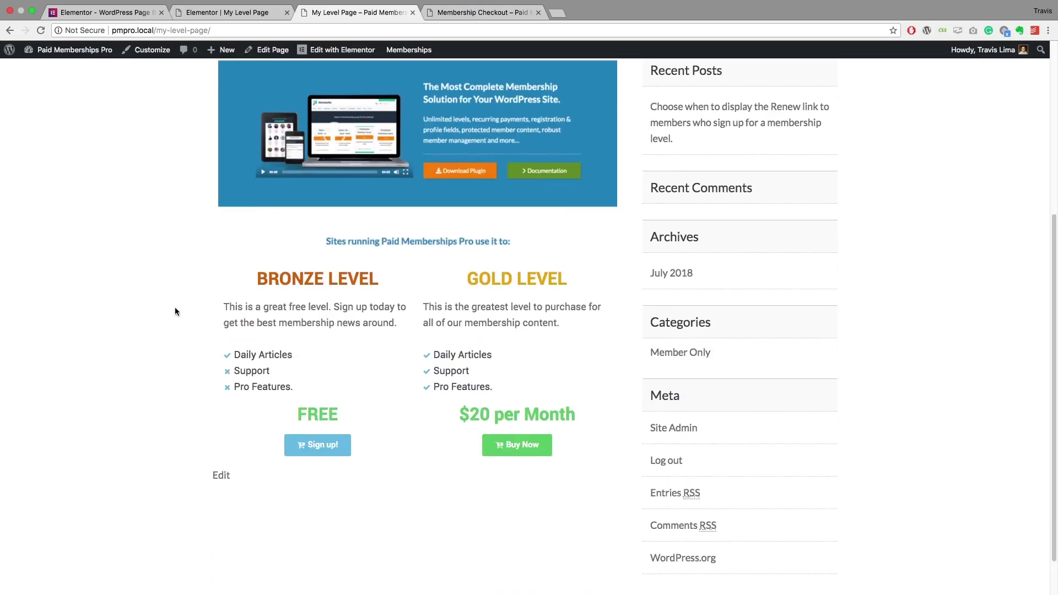
scroll(175, 311, "down", 1)
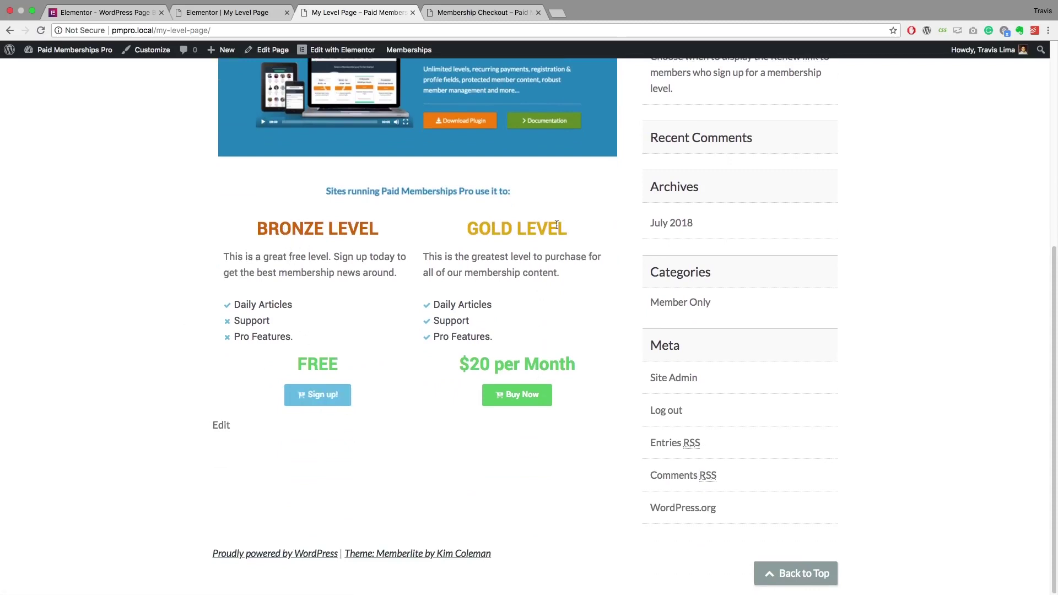
left_click(521, 398)
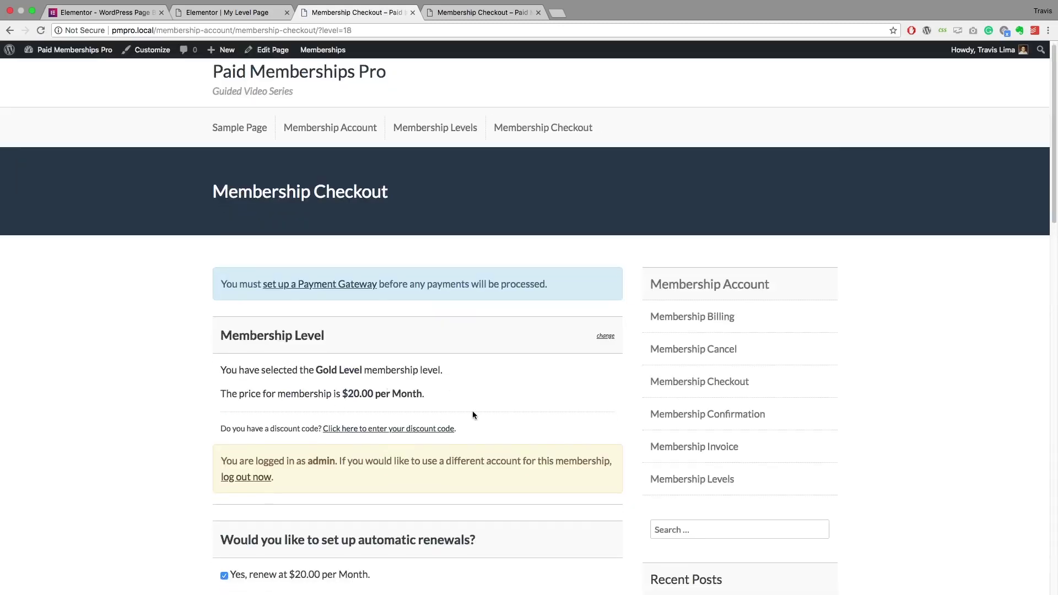
scroll(473, 415, "up", 1)
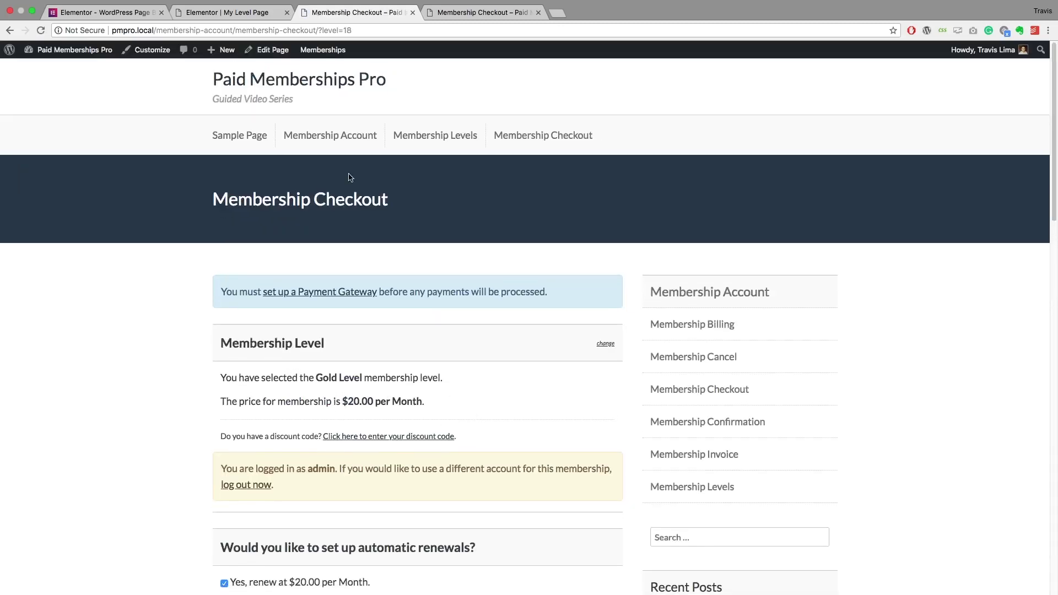
On paidmembershipspro.com, reach How to Get Support and start loading the Member Support Forum.
left_click(302, 87)
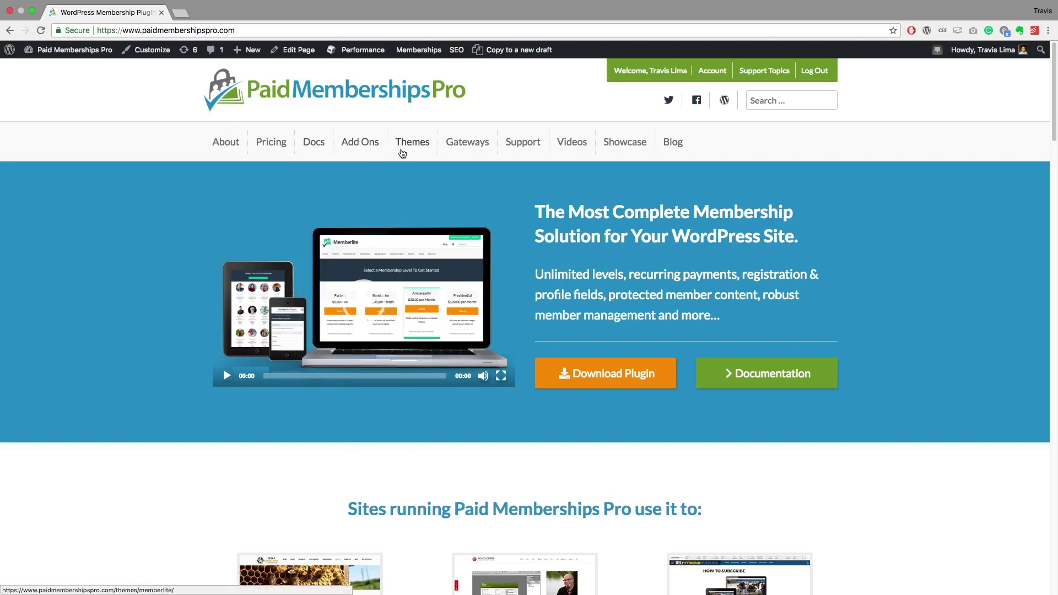
left_click(511, 147)
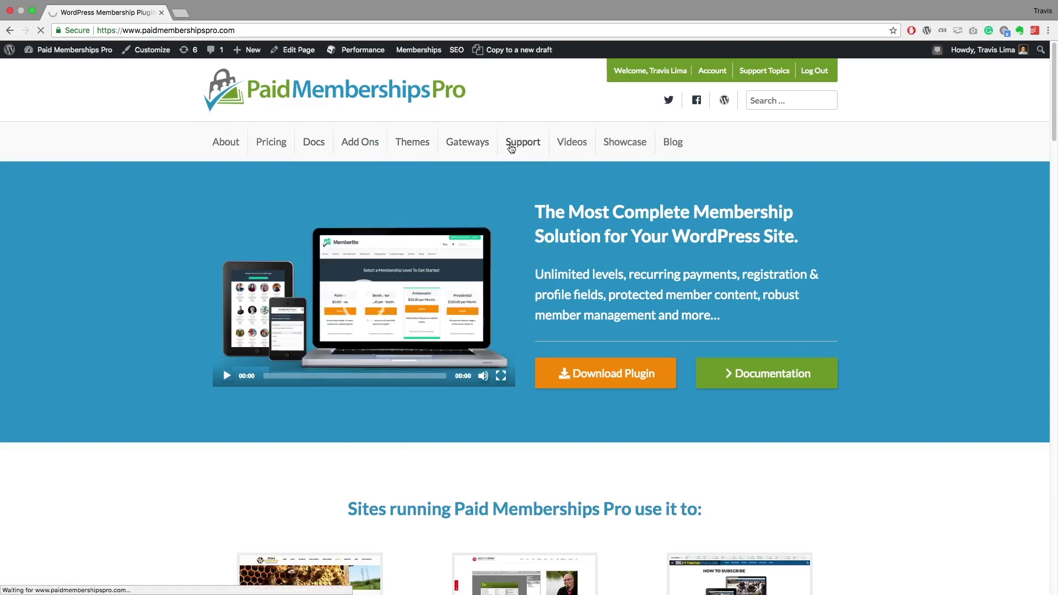
scroll(510, 148, "down", 2)
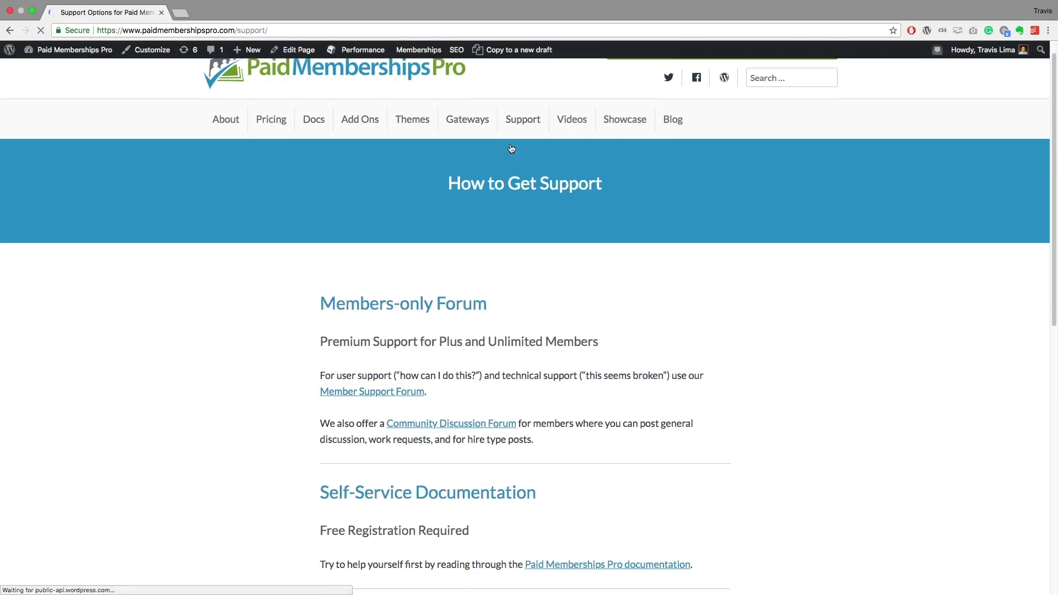
scroll(511, 150, "down", 1)
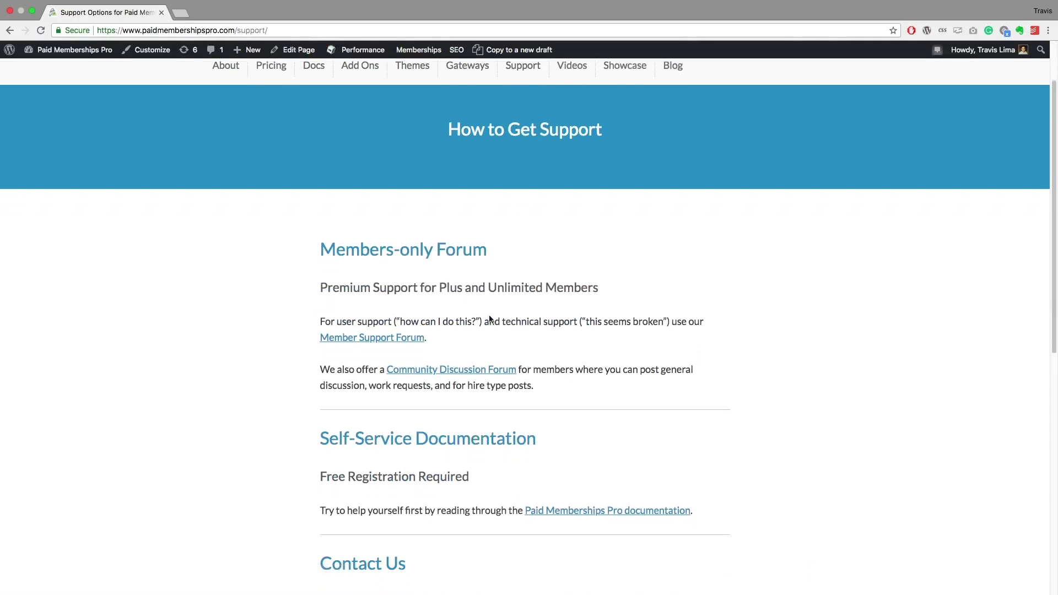
left_click(420, 343)
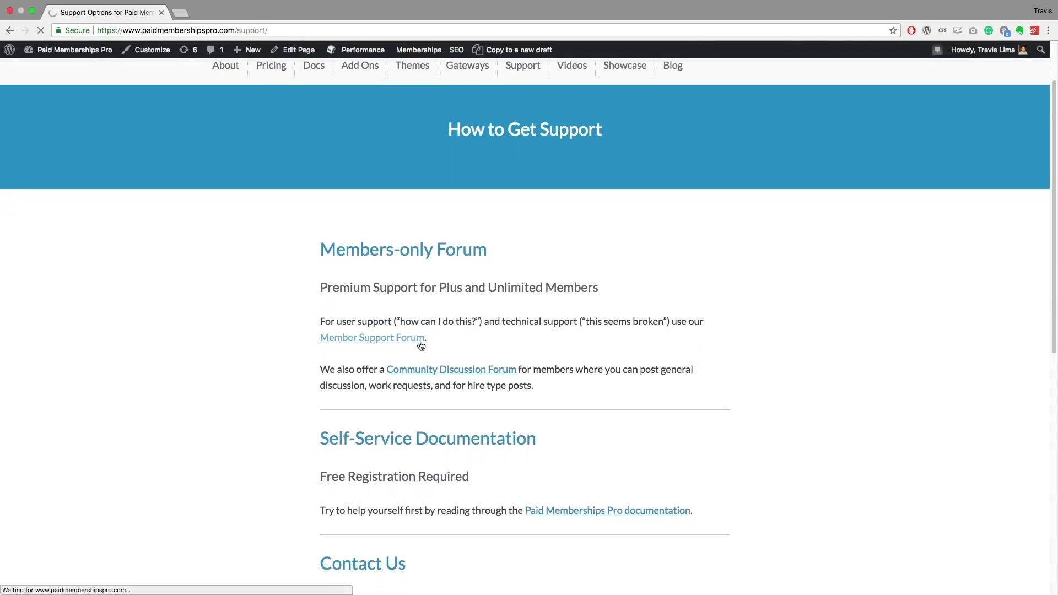